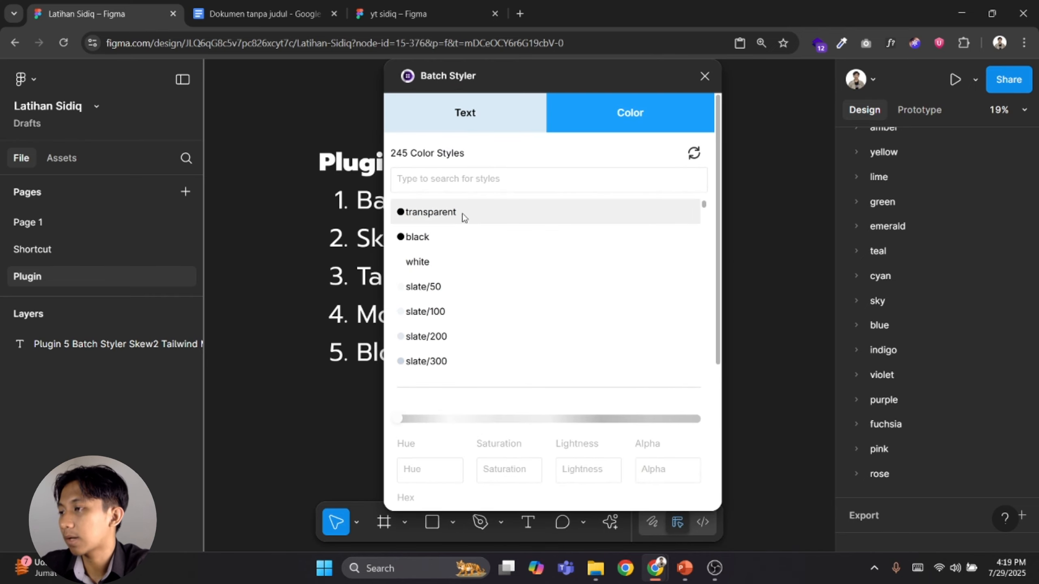
Select the color styles slate/50 through slate/950 in Batch Styler and review their editable properties
scroll(489, 307, down, 5)
scroll(462, 262, up, 5)
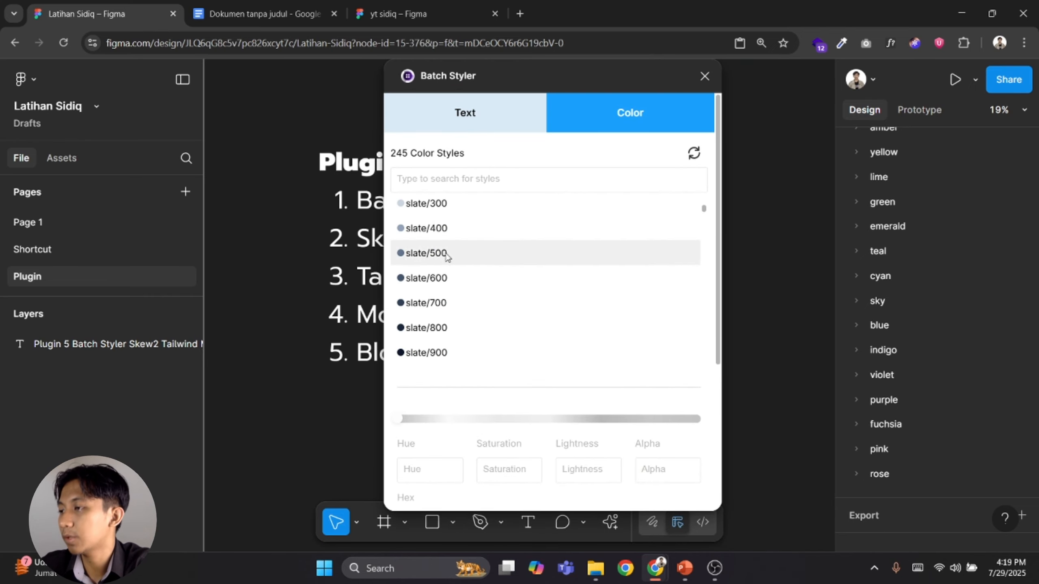
scroll(454, 251, up, 2)
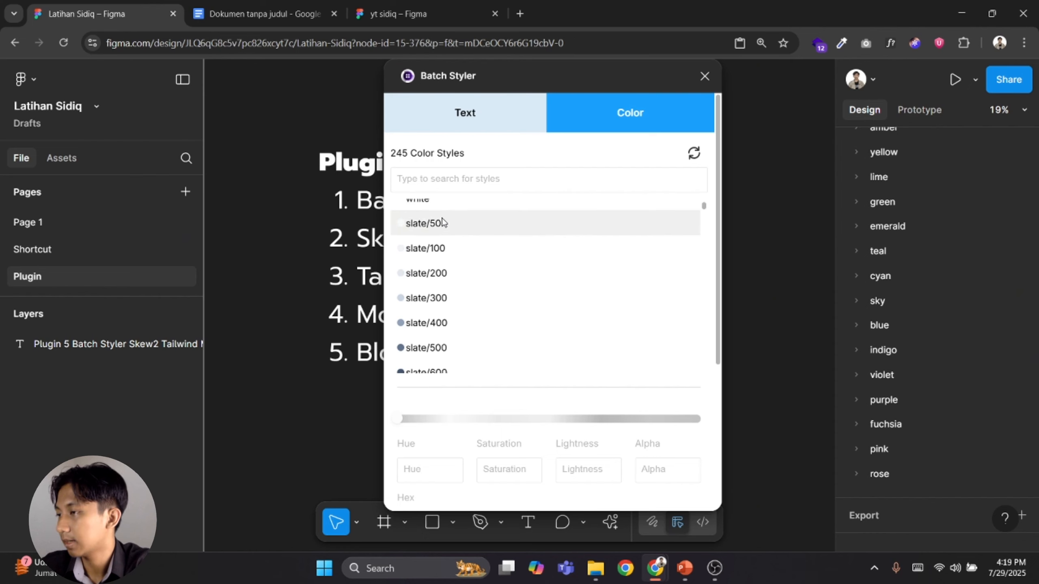
click(443, 258)
scroll(482, 277, down, 3)
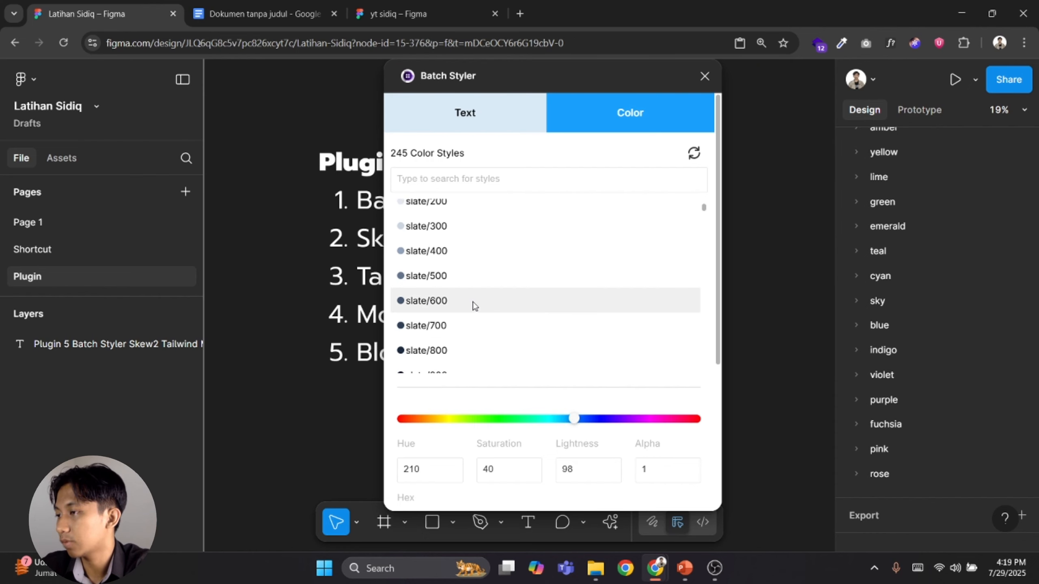
scroll(471, 302, down, 5)
shift+click(431, 288)
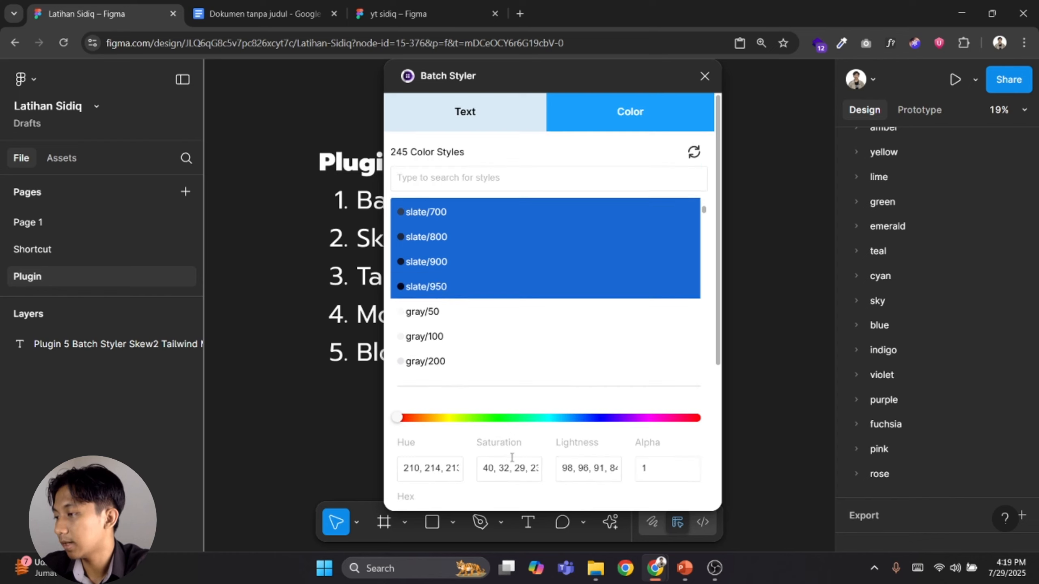
scroll(512, 450, down, 5)
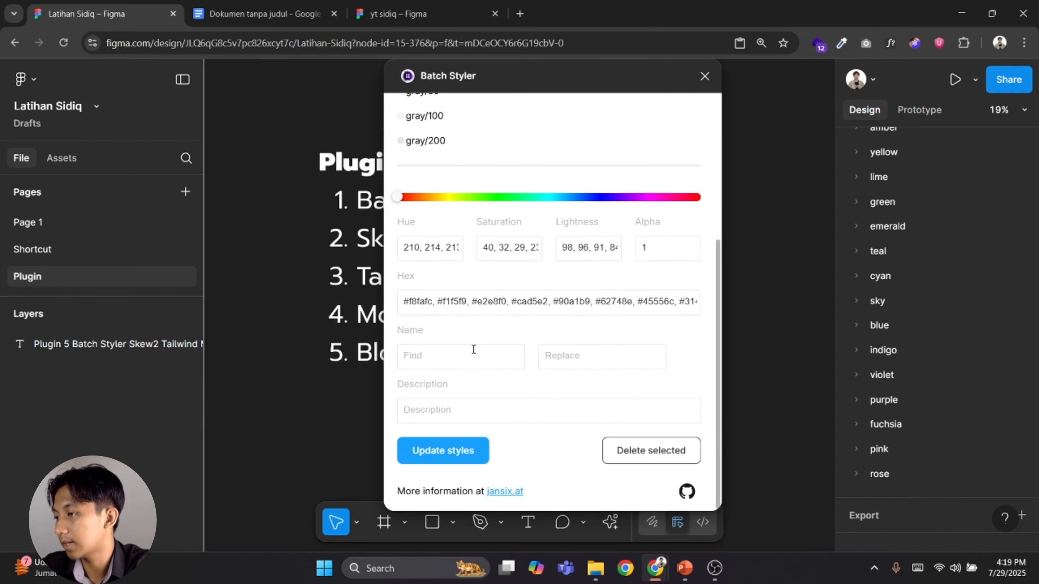
scroll(504, 322, up, 10)
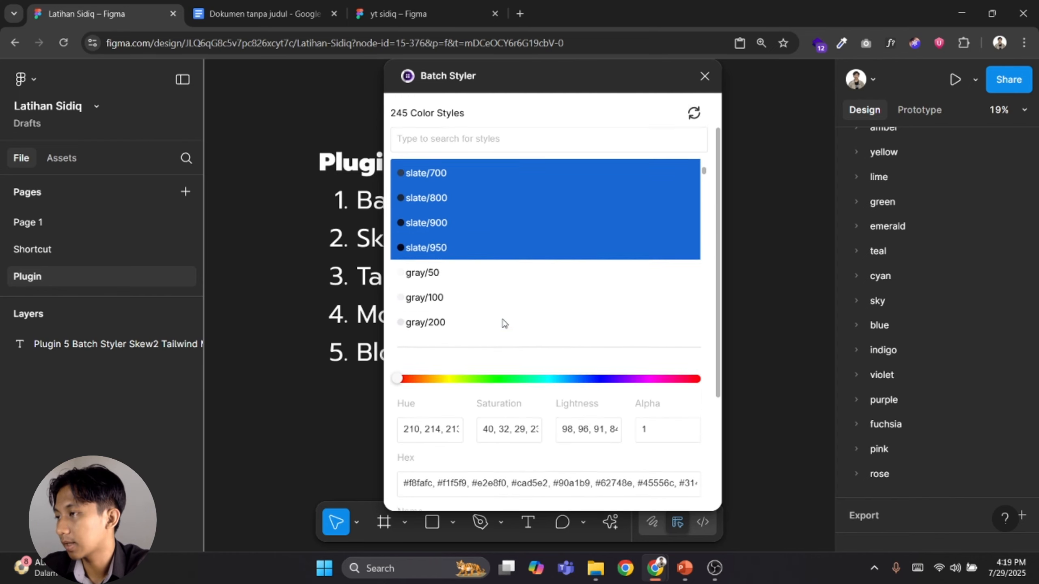
Check Batch Styler for text styles in this file, review the file's local color styles, and close the plugin
click(486, 123)
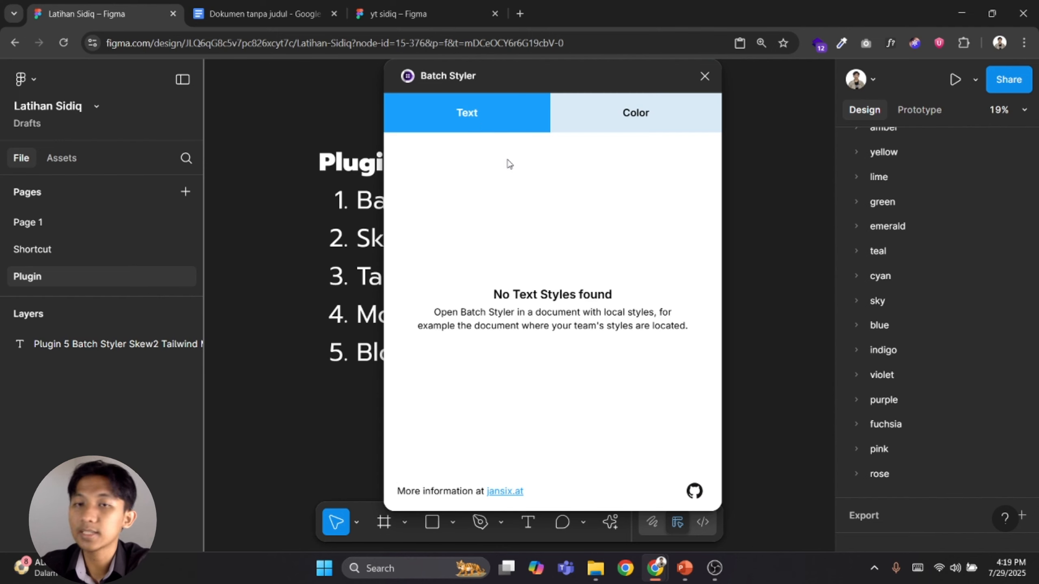
click(368, 201)
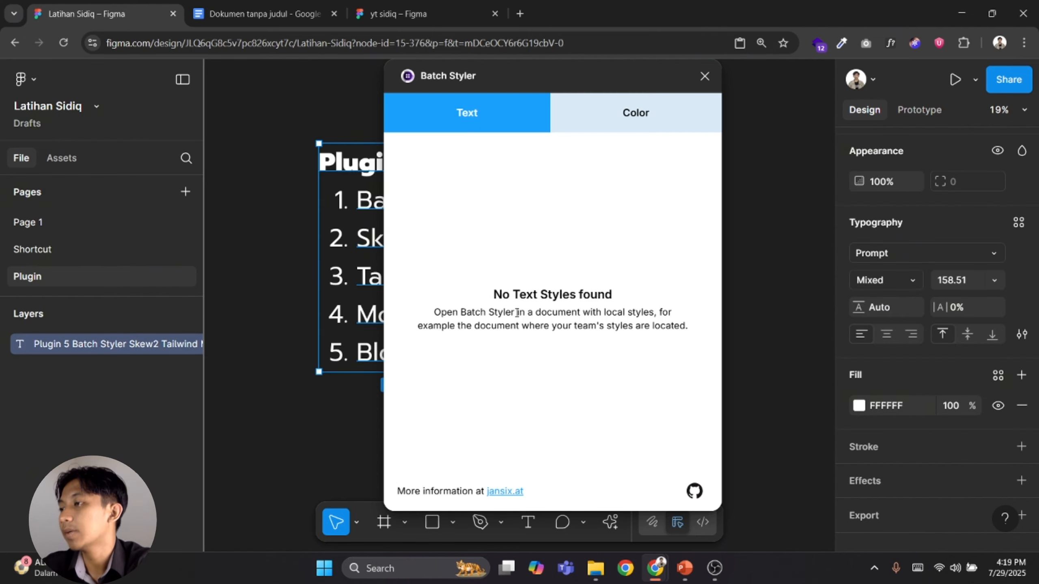
click(771, 285)
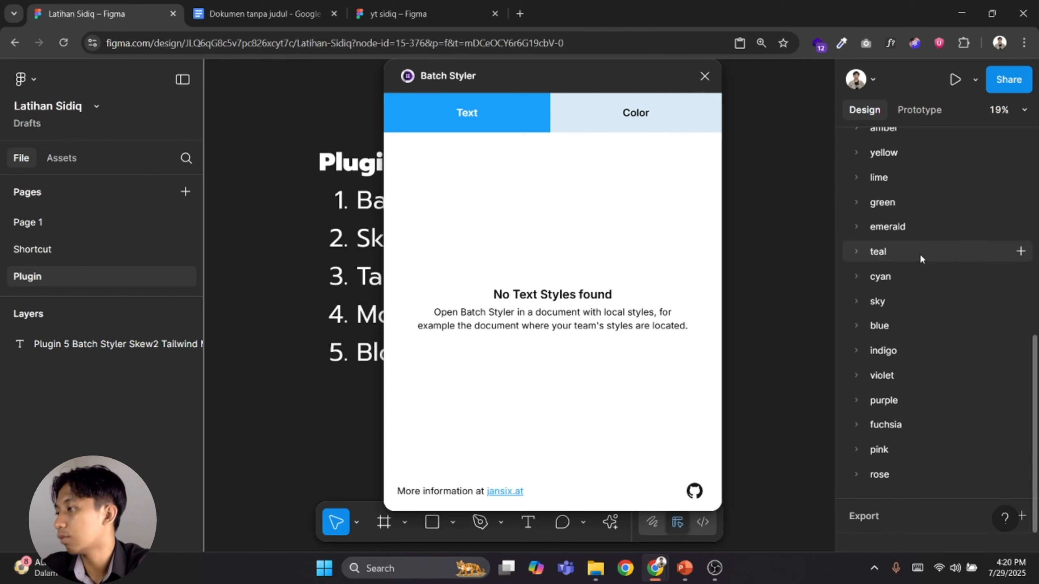
scroll(920, 259, up, 10)
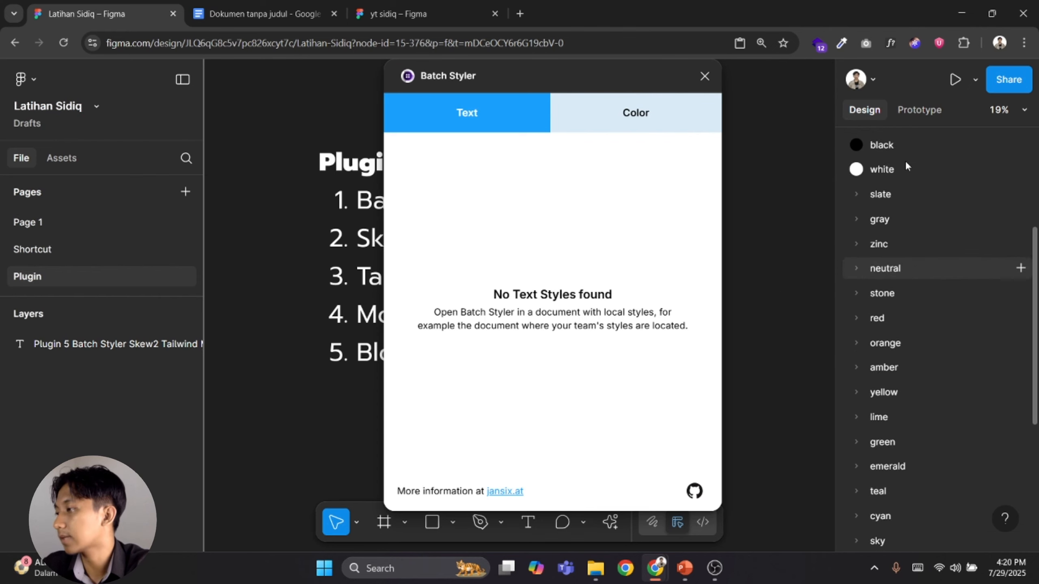
click(704, 77)
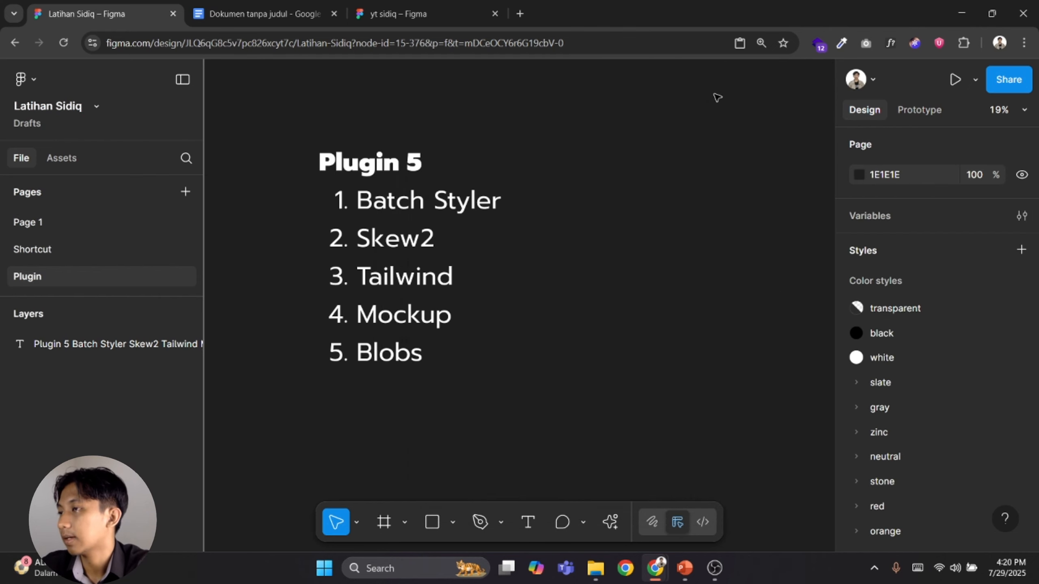
Close the "yt sidiq" file and open the Base Design Figma file in a new browser tab
click(495, 14)
mouse_move(657, 566)
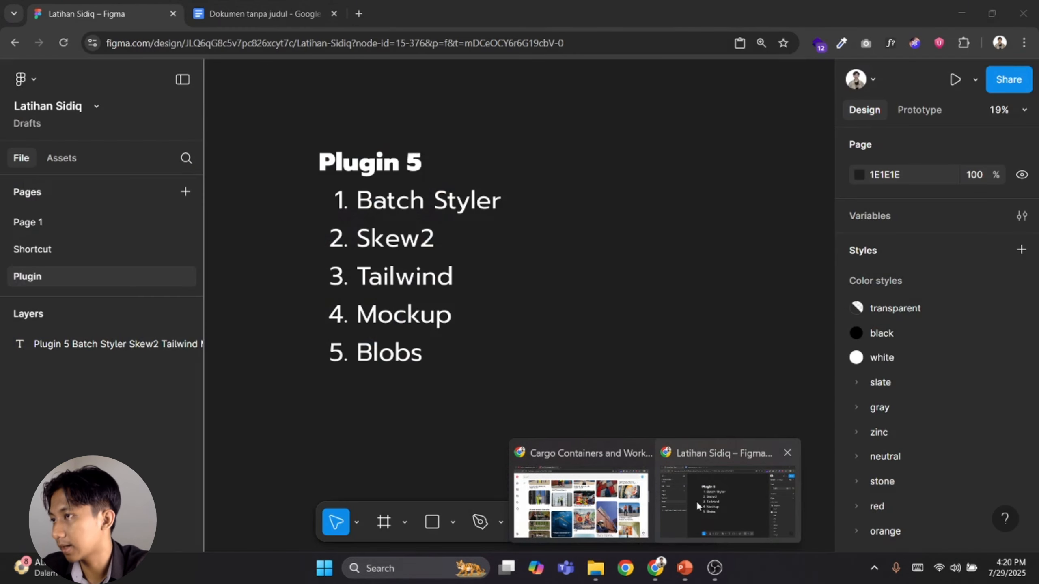
click(696, 501)
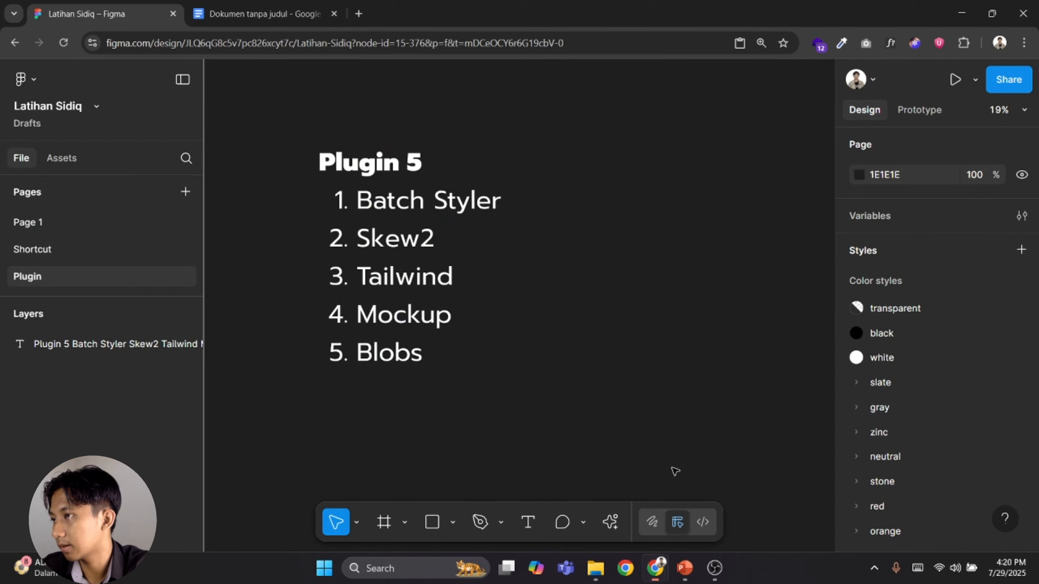
click(353, 17)
text(kako)
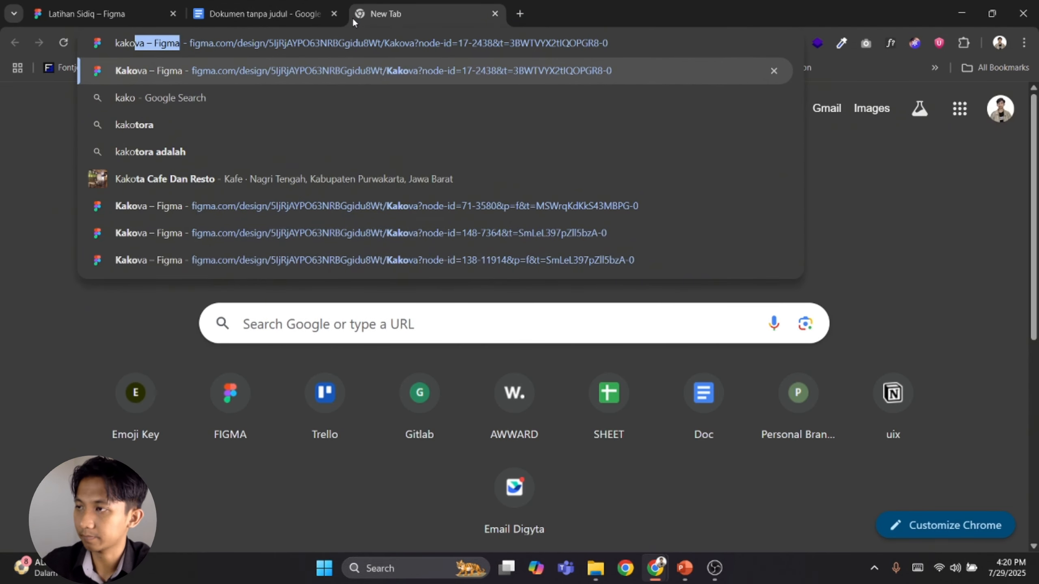
key(Return)
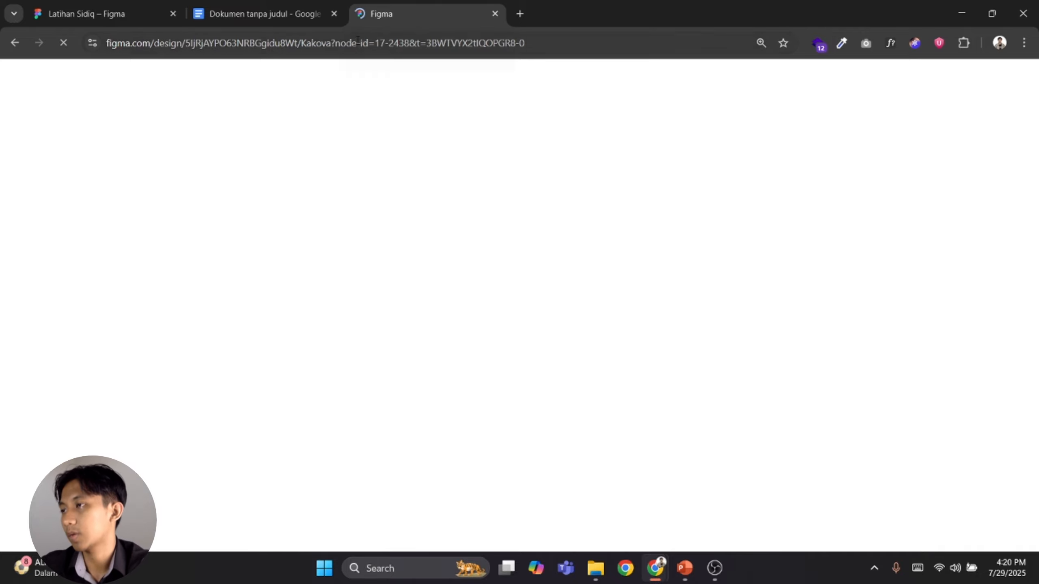
click(353, 40)
text(bas)
key(Return)
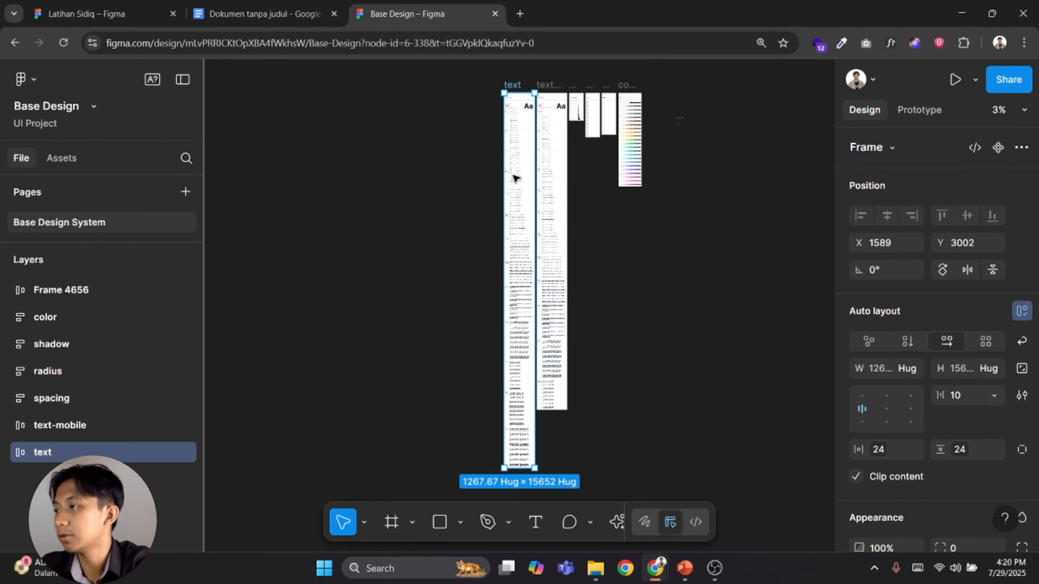
Deselect the text frame and collapse the body & caption and heading groups in the file's text styles
click(584, 225)
scroll(914, 336, down, 2)
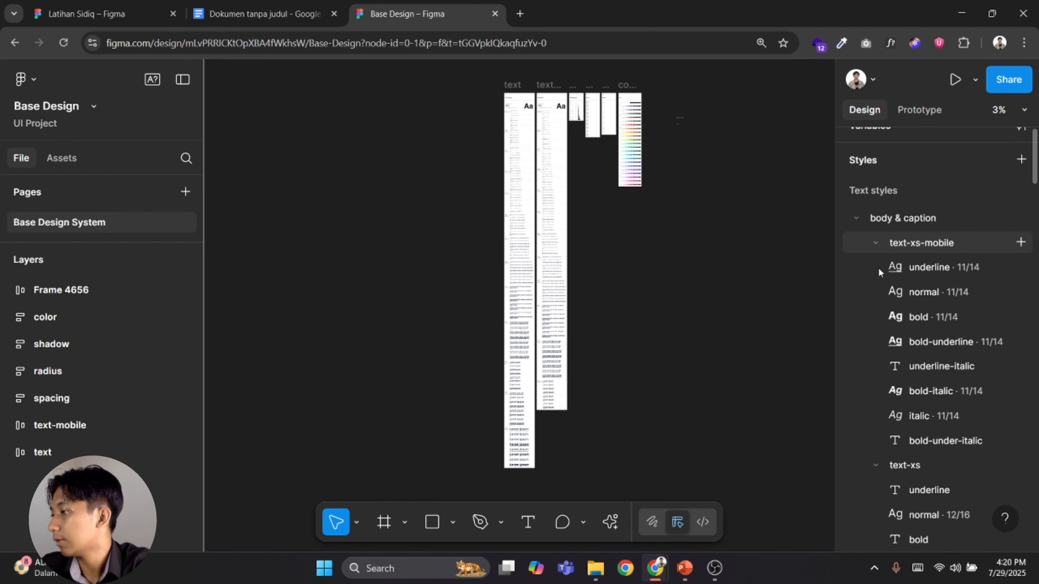
click(855, 216)
click(856, 244)
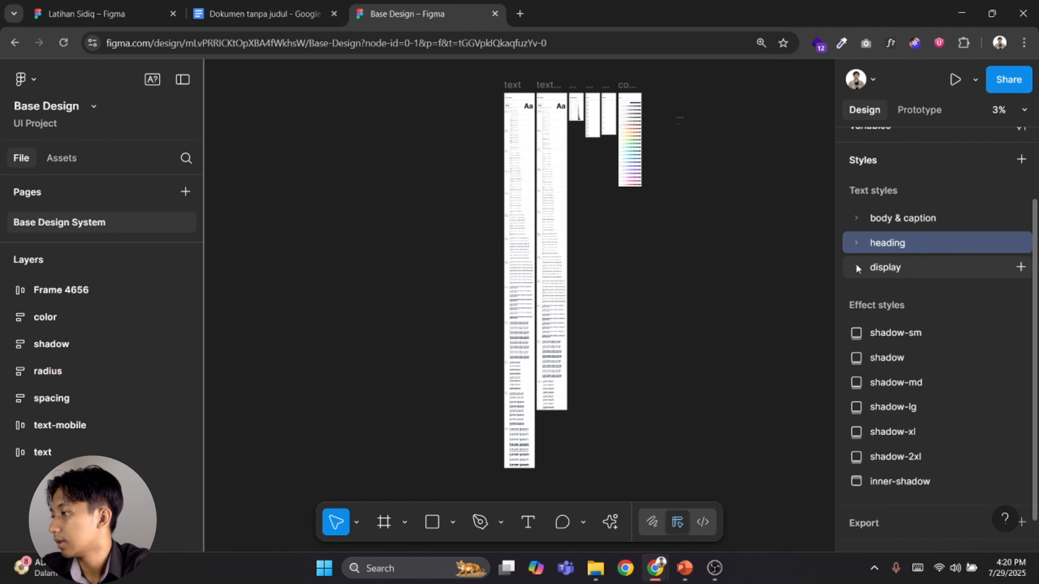
drag(754, 293, 564, 346)
scroll(546, 310, up, 3)
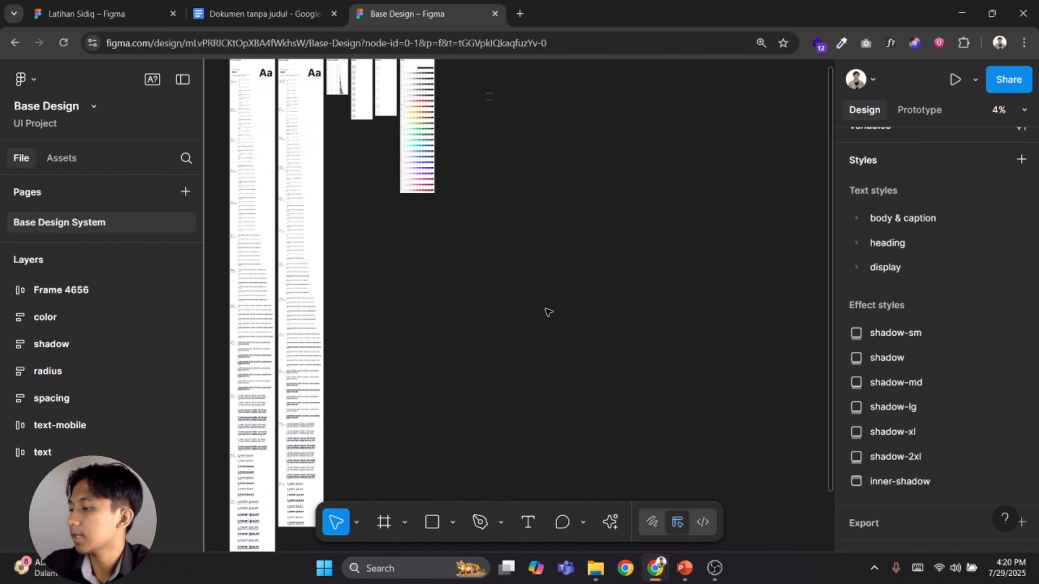
key(ctrl+k)
key(Escape)
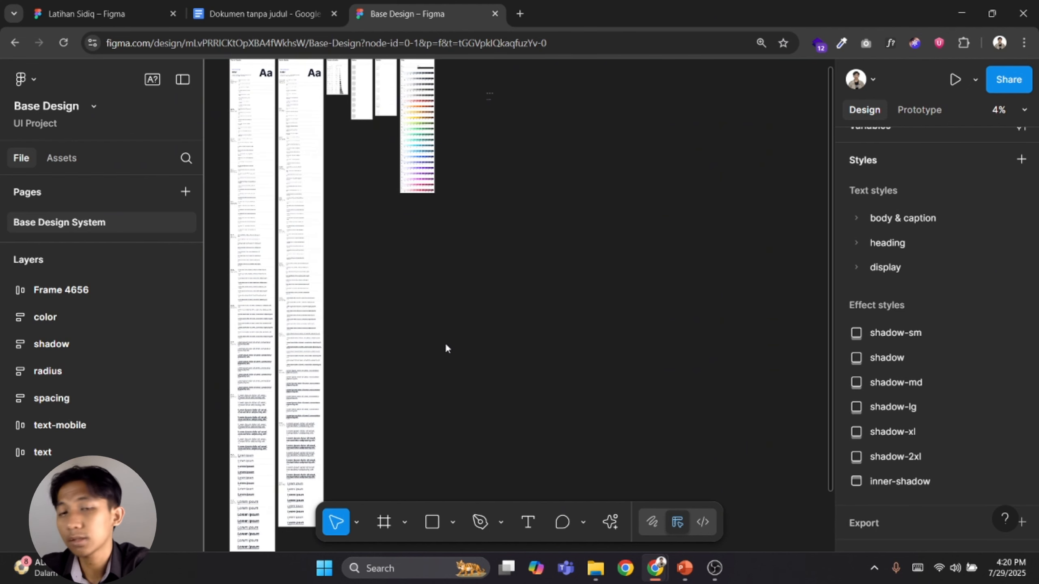
key(ctrl+alt+p)
drag(951, 105, 709, 100)
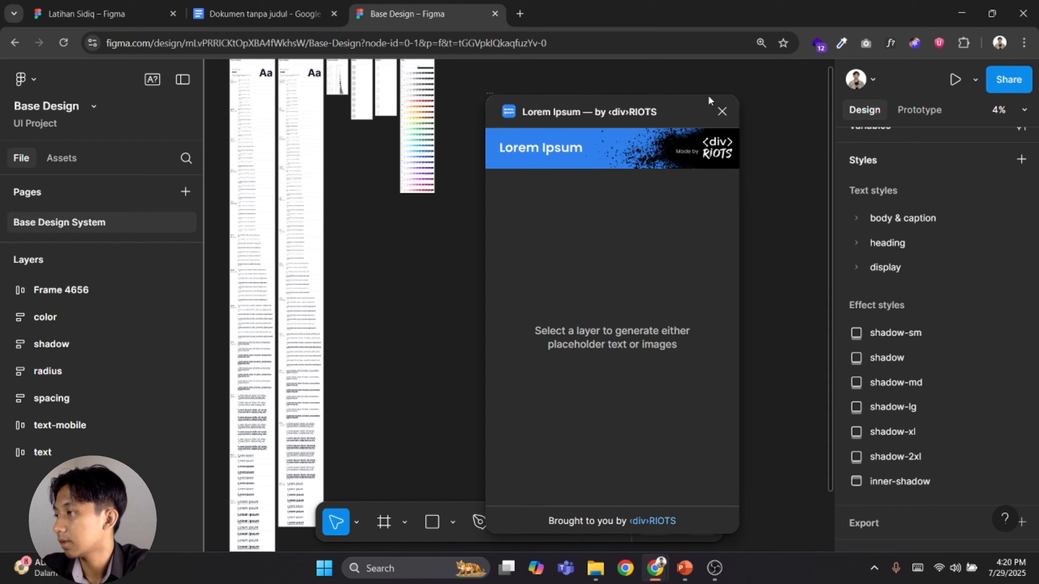
click(722, 111)
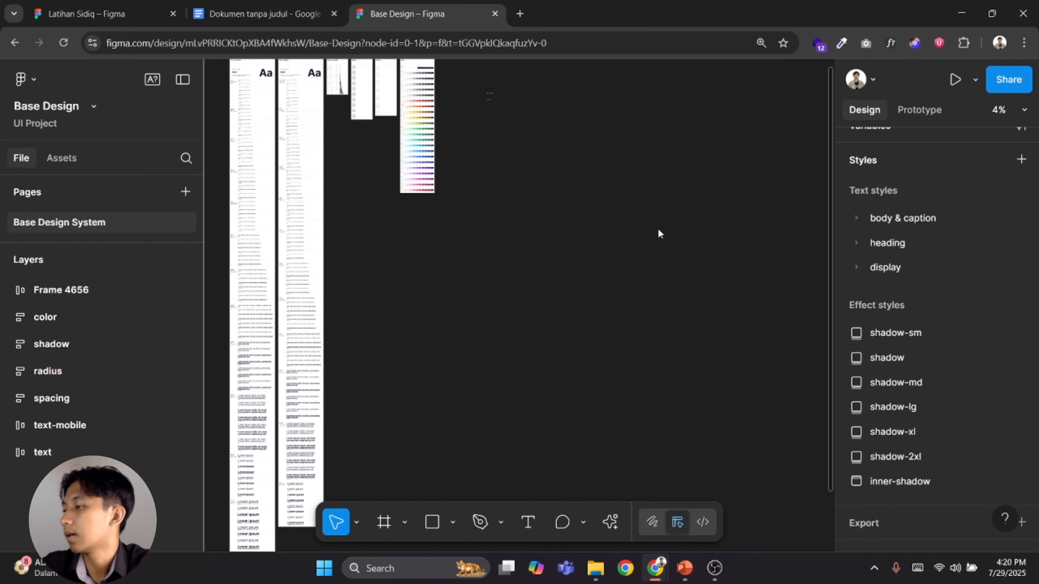
Run Batch Styler and select all text styles from body & caption/text-xs-mobile/underline through display/text-9xl/bold-italic
key(ctrl+k)
click(444, 324)
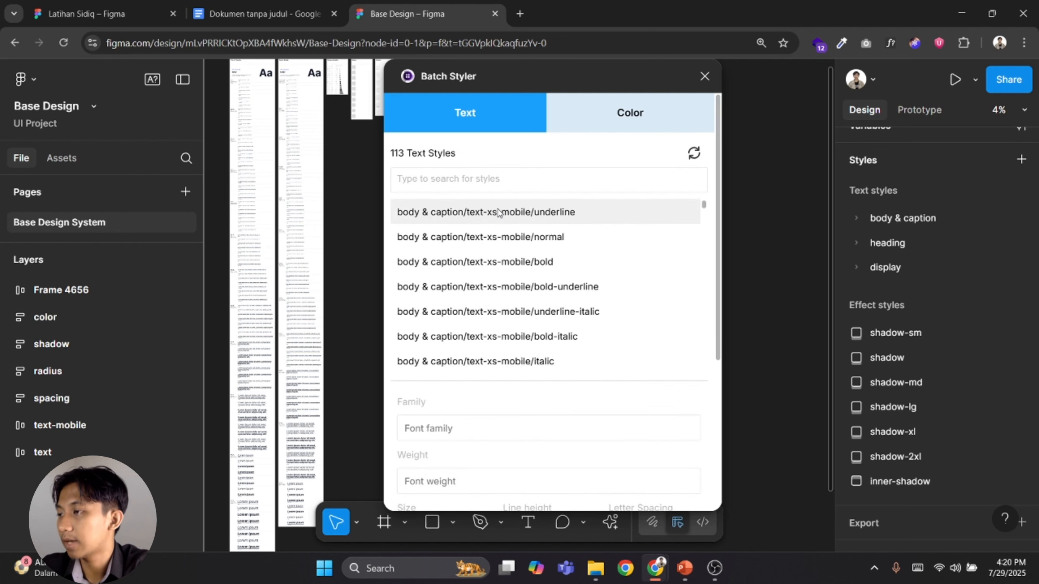
click(495, 213)
scroll(549, 256, down, 10)
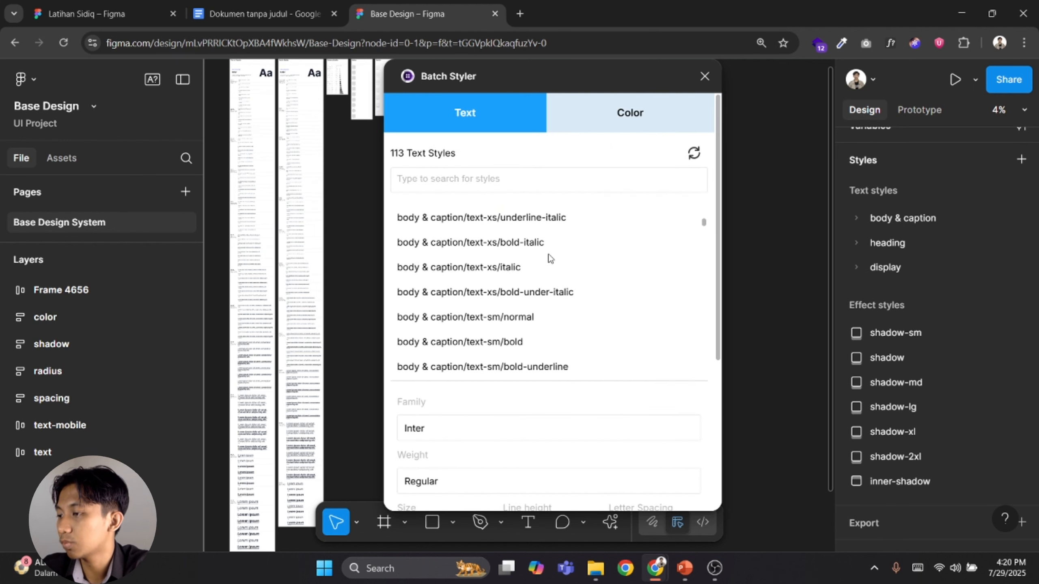
scroll(550, 257, down, 15)
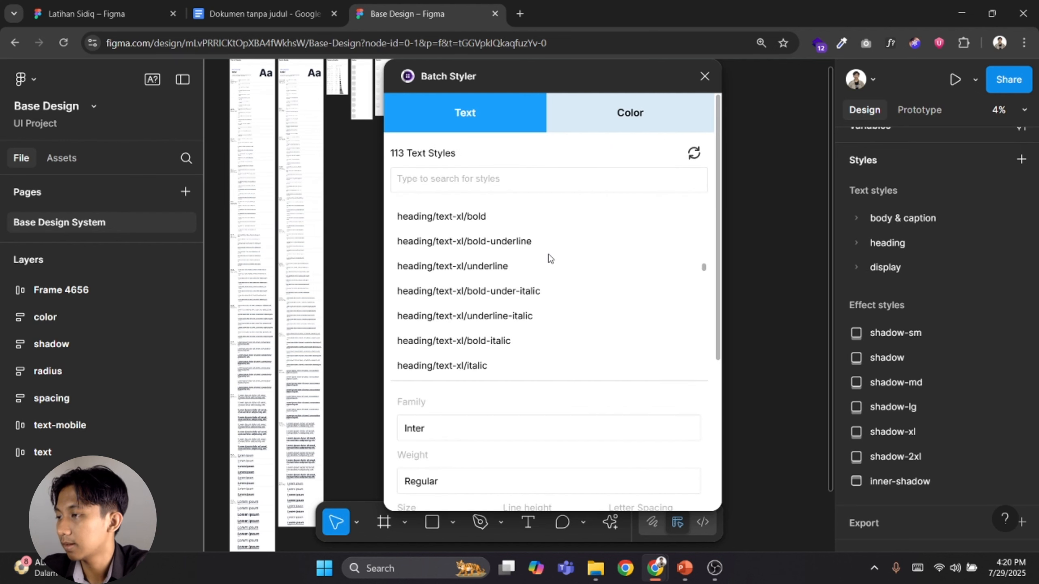
scroll(550, 258, down, 15)
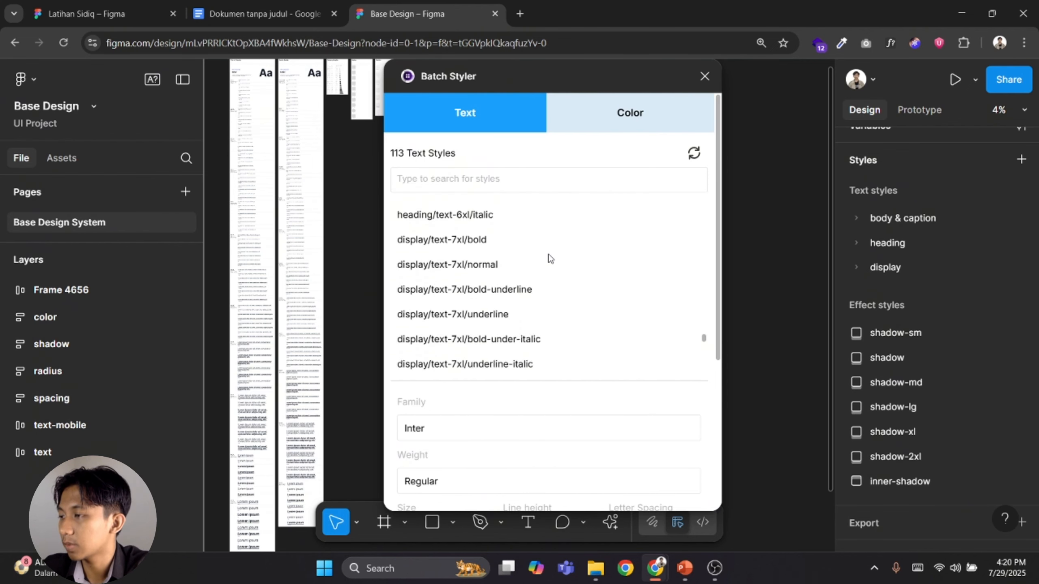
scroll(550, 258, down, 2)
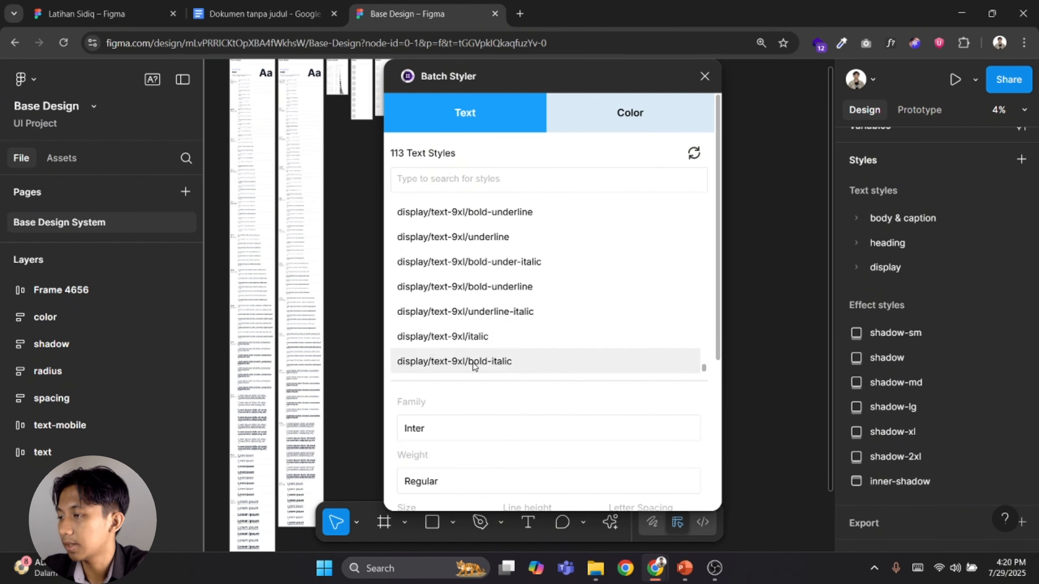
shift+click(475, 362)
Set the font family of the selected text styles to Times New Roman and update the styles
click(439, 429)
scroll(439, 429, down, 4)
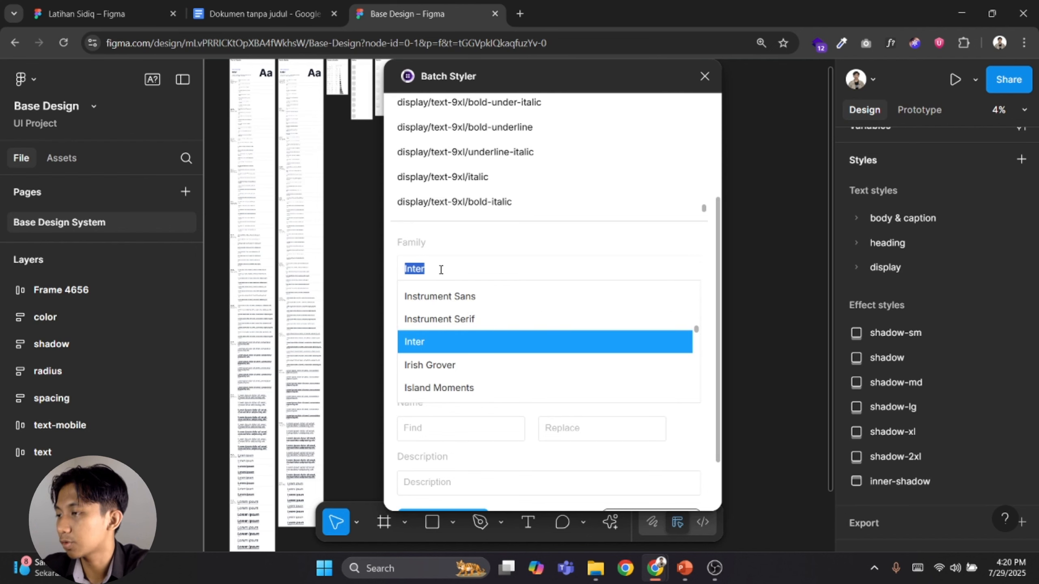
text(tim)
key(Down)
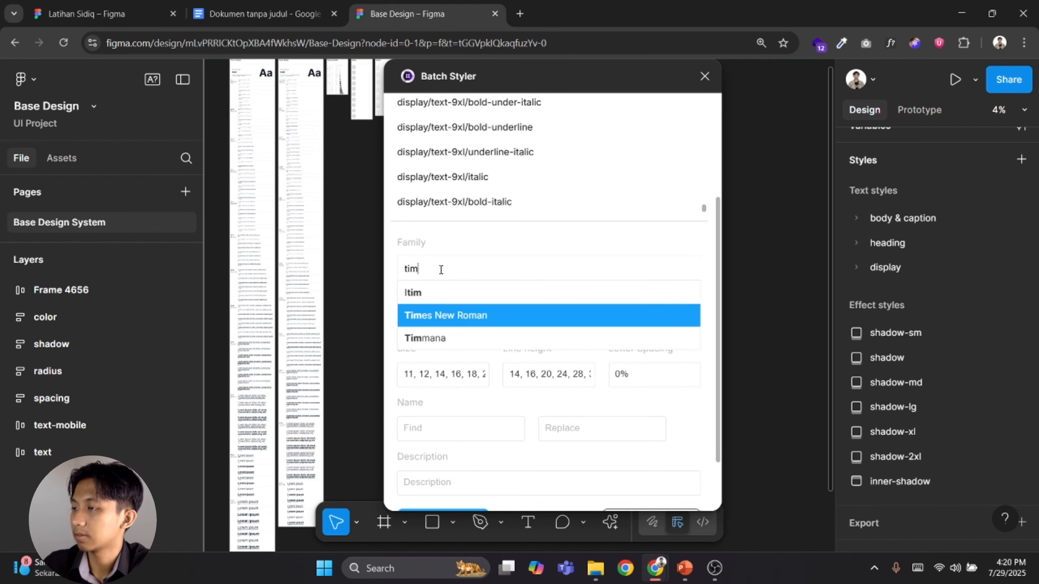
key(Return)
scroll(599, 370, down, 2)
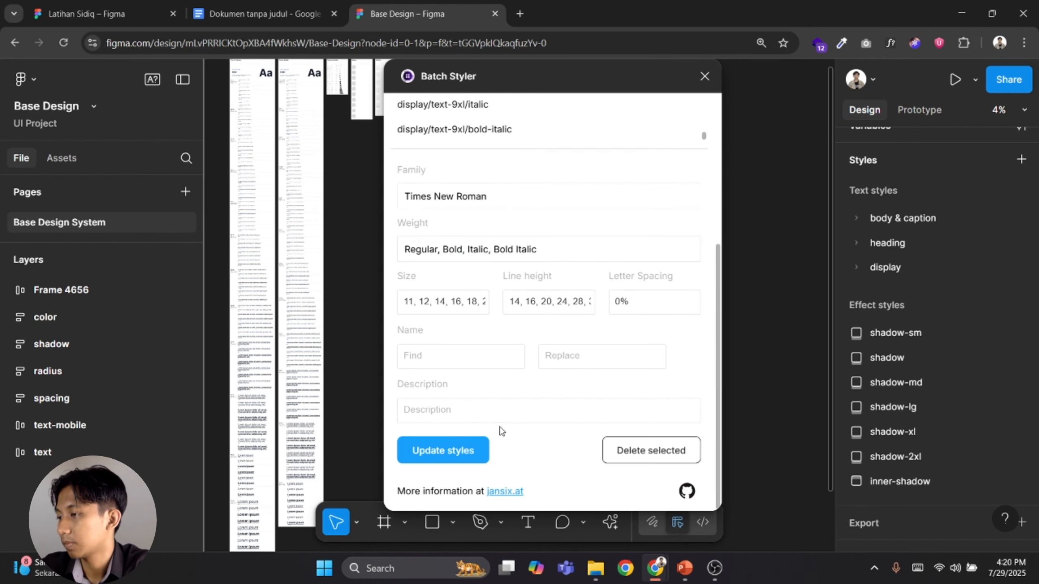
click(454, 442)
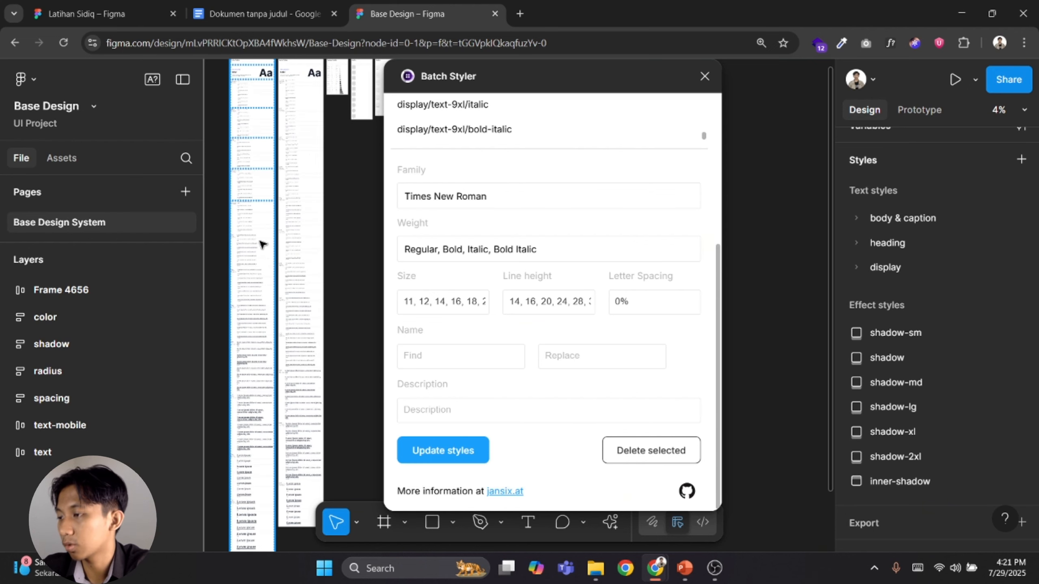
Set the font family of the selected text styles to Inter, update the styles and close Batch Styler
scroll(249, 250, up, 5)
scroll(248, 250, up, 8)
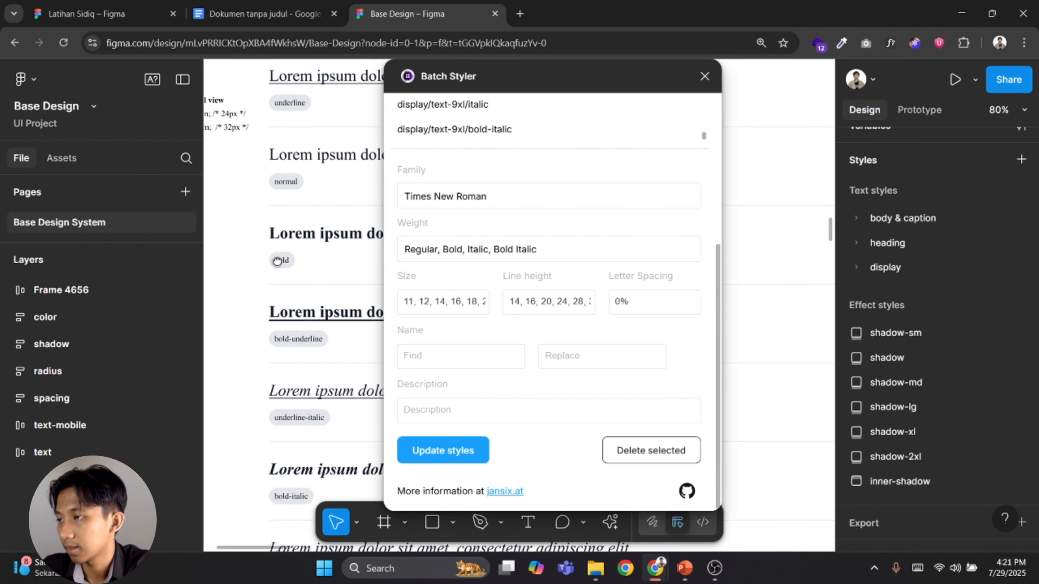
scroll(301, 280, down, 4)
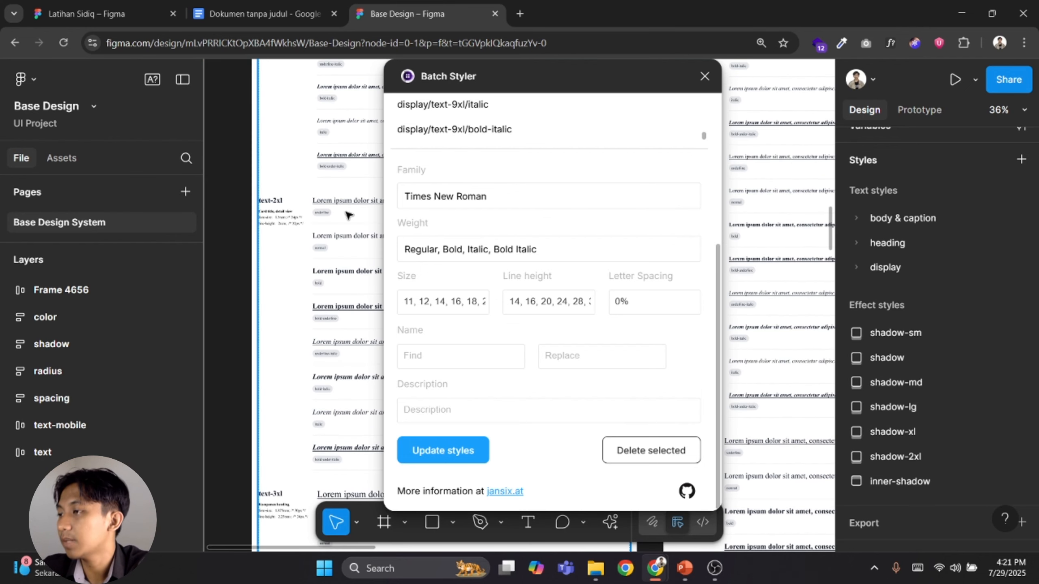
scroll(327, 214, right, 2)
click(417, 197)
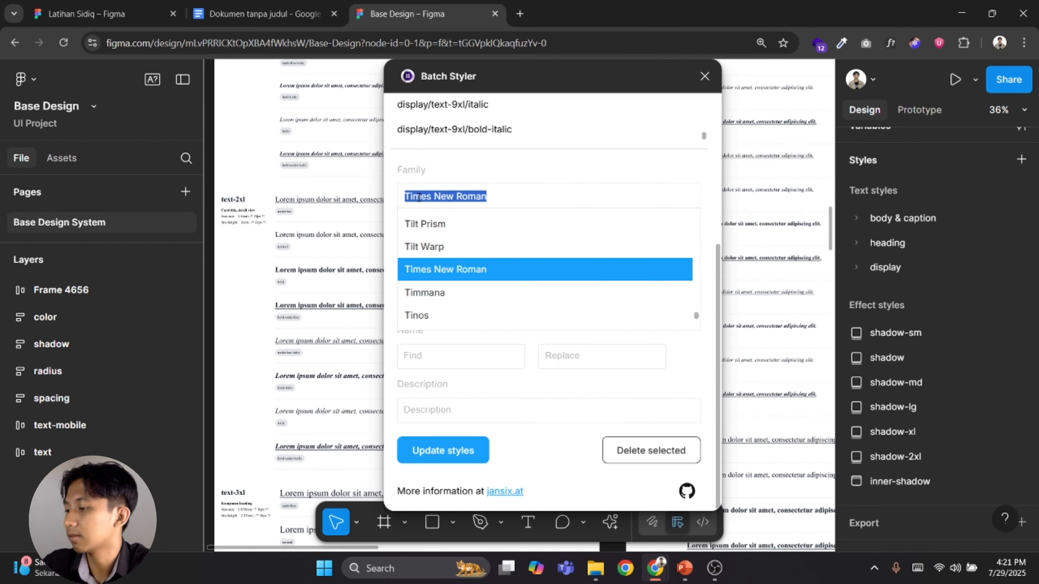
text(Inter)
key(Return)
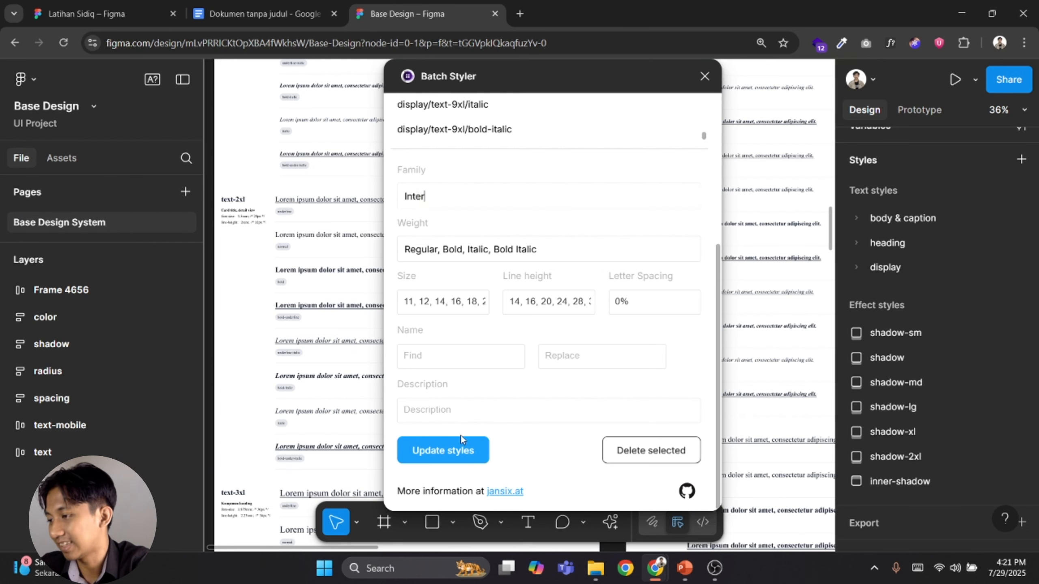
click(458, 451)
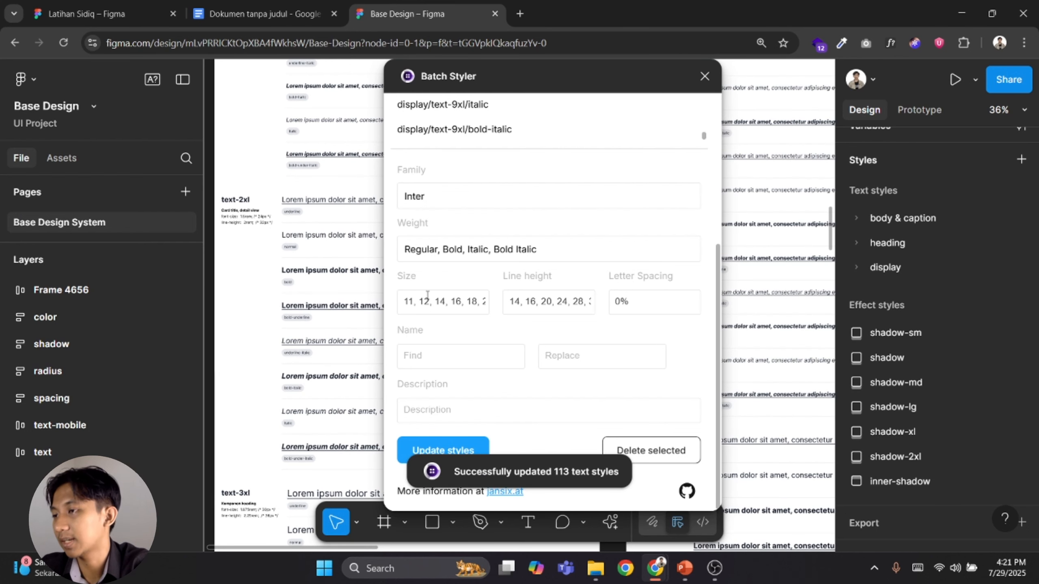
click(704, 77)
Expand the body & caption text styles and inspect the font family of the bold style in text-xs-mobile
scroll(475, 260, down, 5)
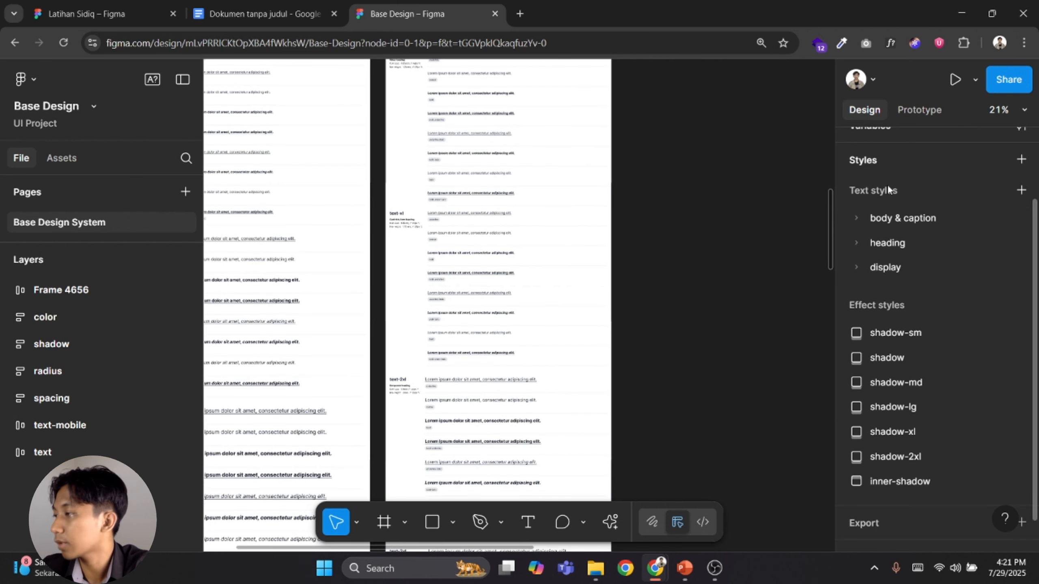
click(860, 217)
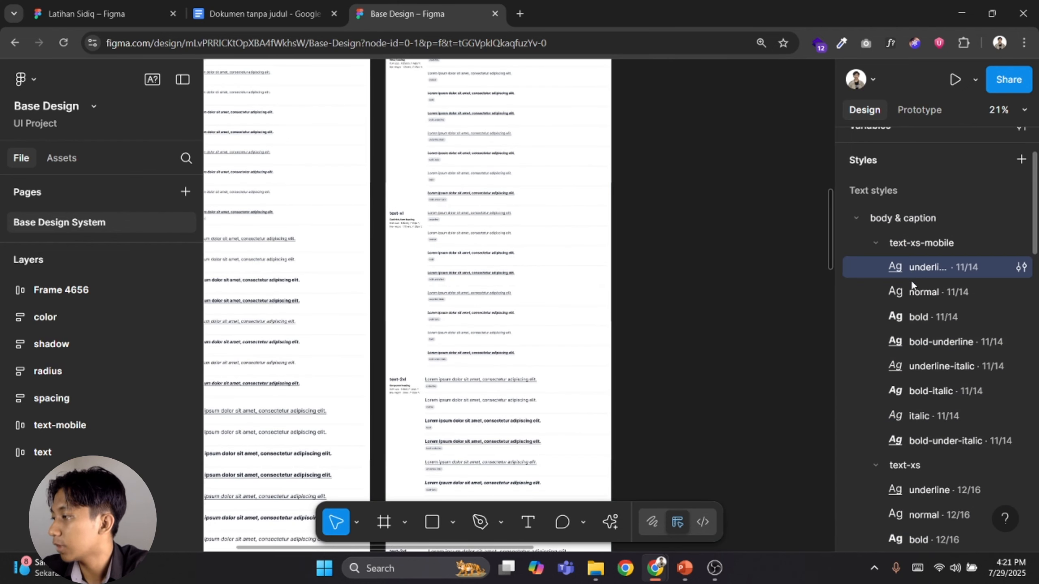
click(922, 316)
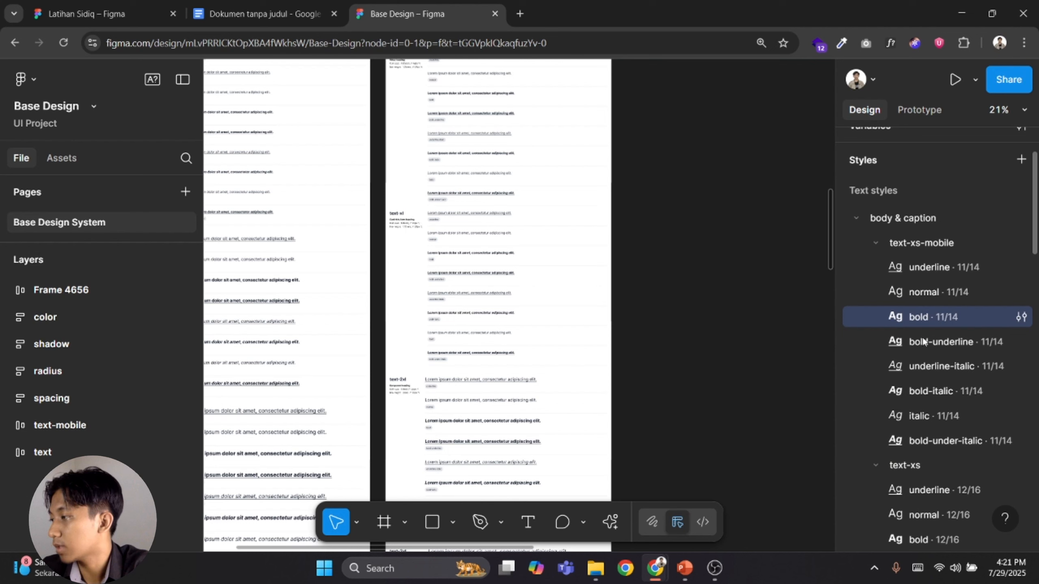
click(1021, 317)
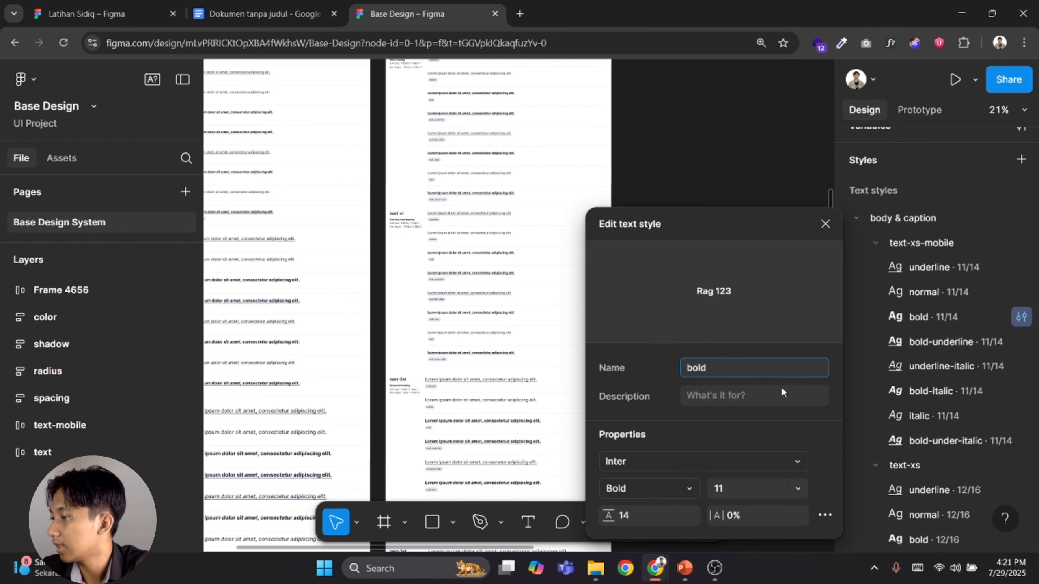
click(709, 461)
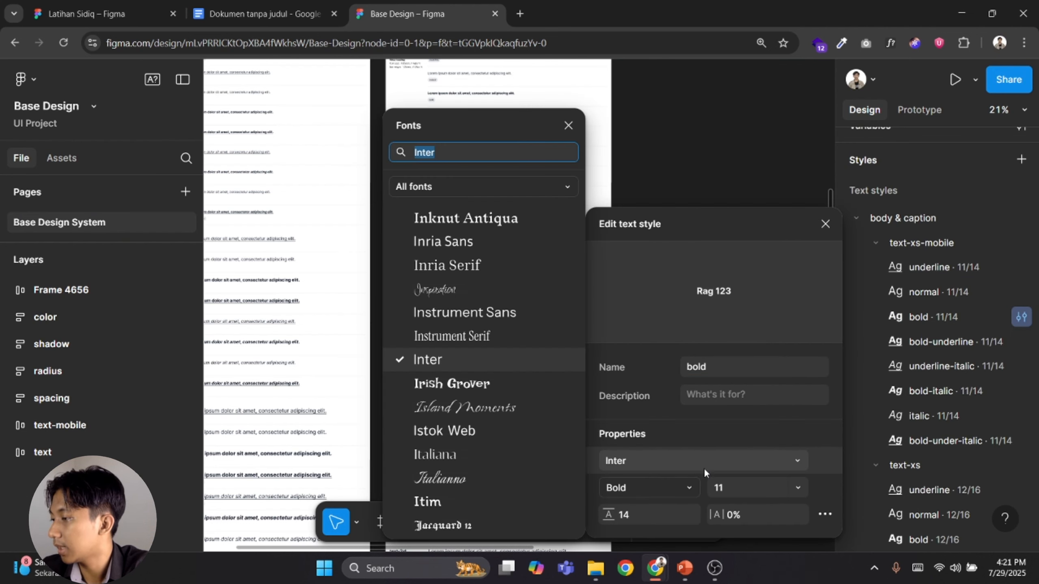
click(744, 174)
click(953, 266)
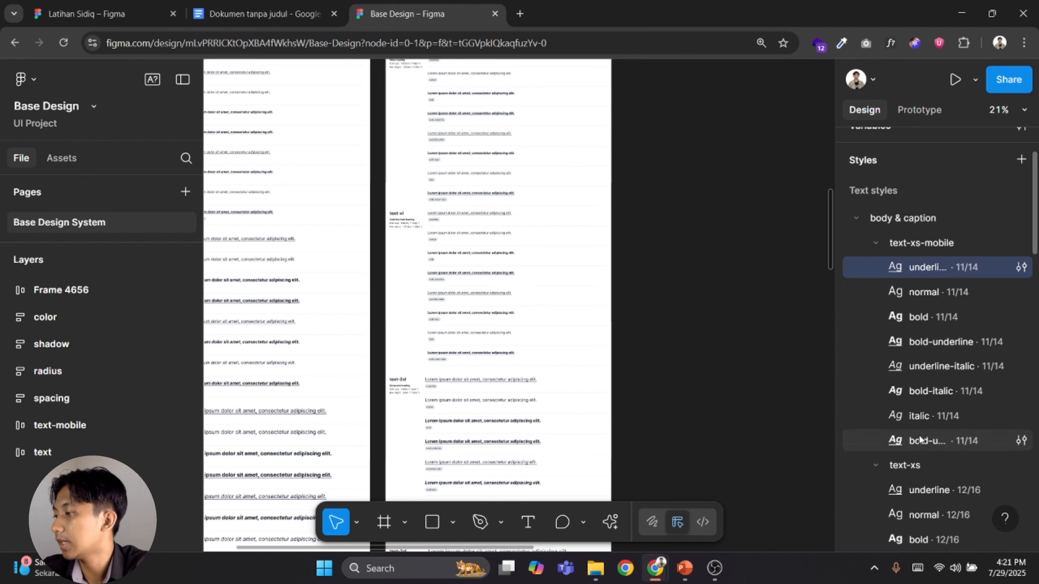
click(769, 388)
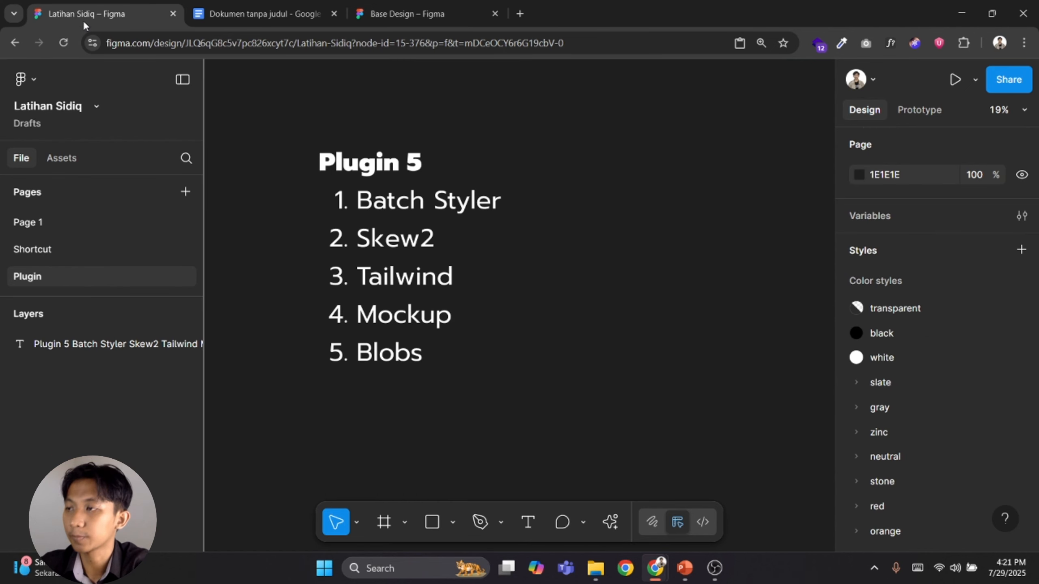
Switch back to the file with the Plugin 5 list and change its second item to "Skew skew"
click(82, 20)
double_click(424, 236)
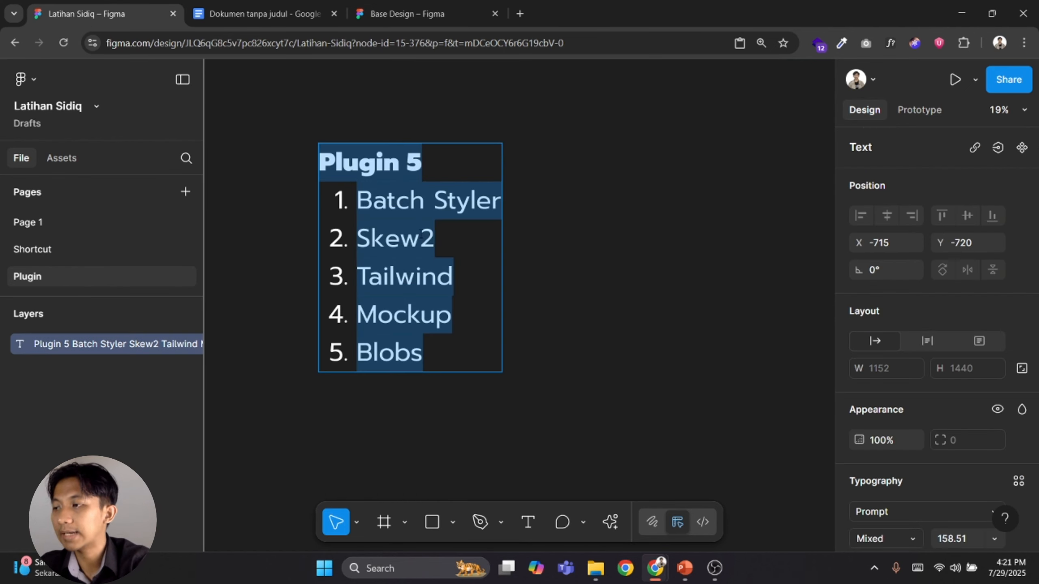
click(434, 238)
key(BackSpace)
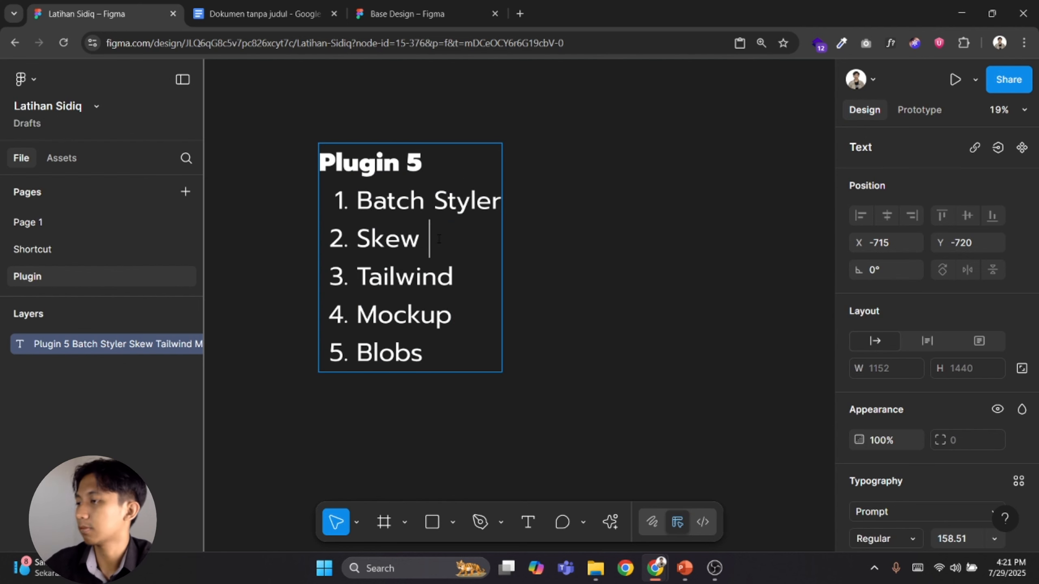
text(skew)
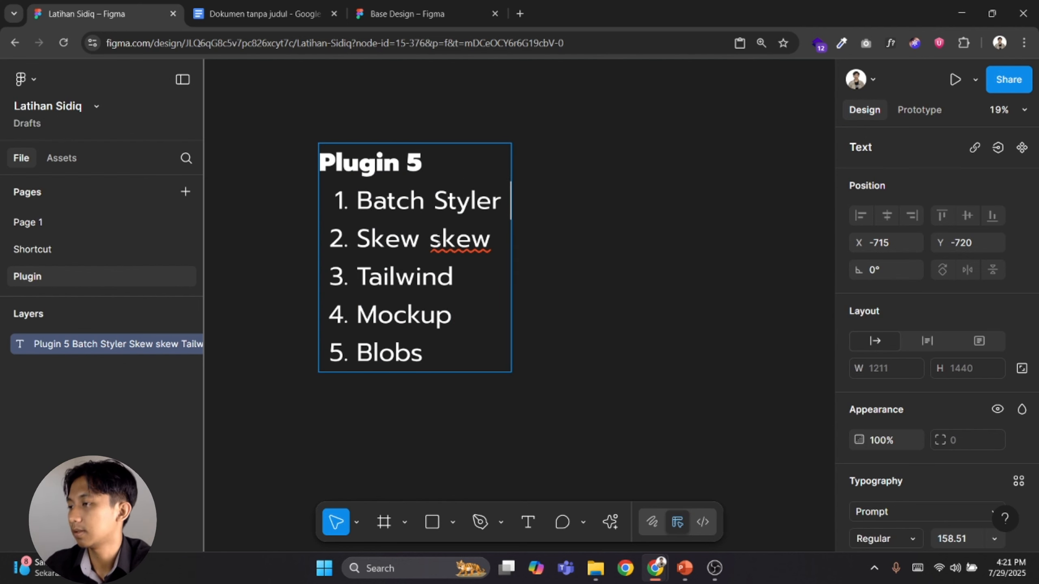
Append "(merubah style langsung banyak)" to the Batch Styler item in the plugin list
text(()
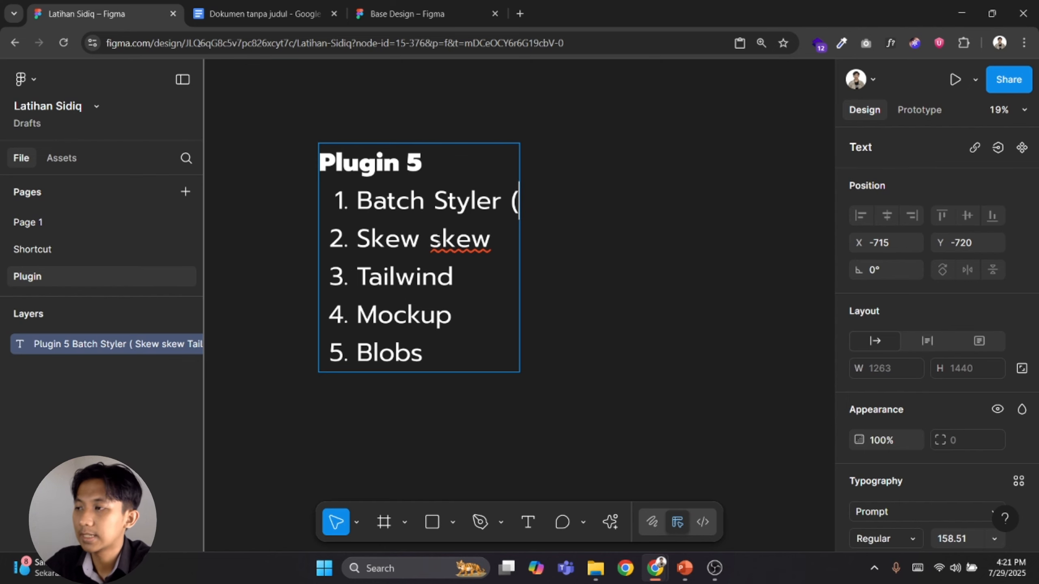
text(merubah )
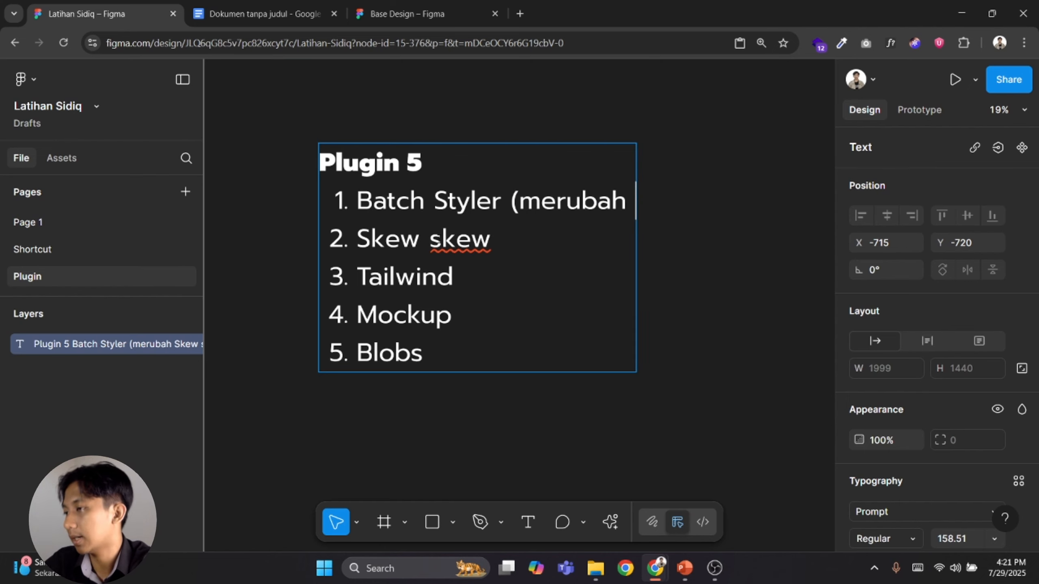
text(style lan)
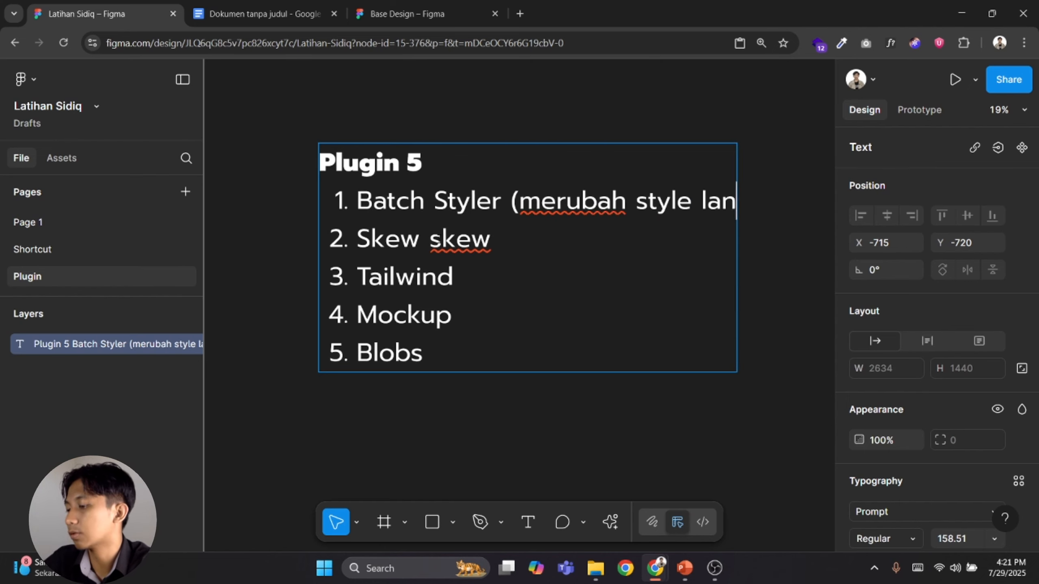
text(gsung b)
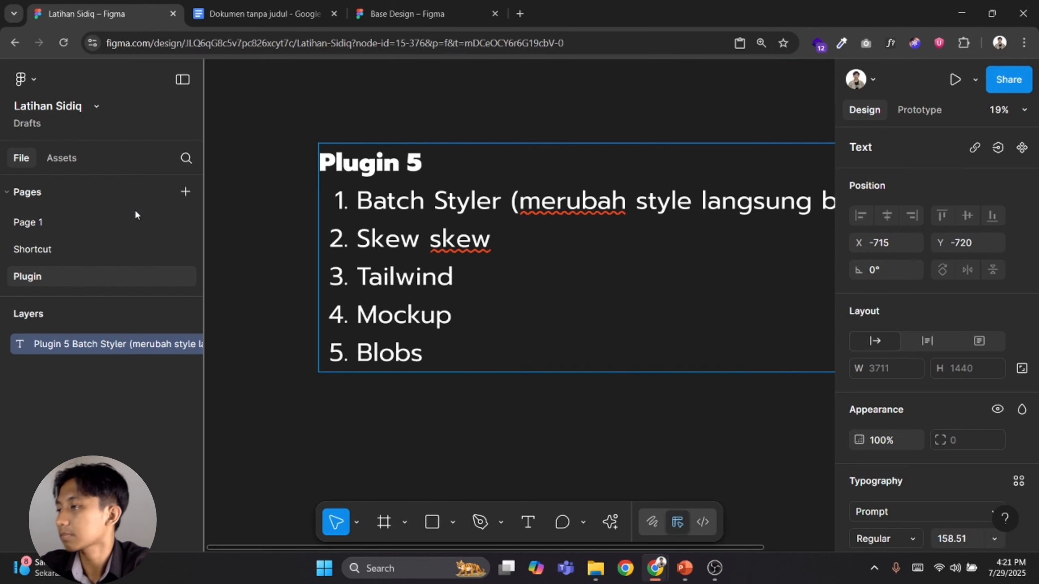
text(anyak))
scroll(410, 239, down, 2)
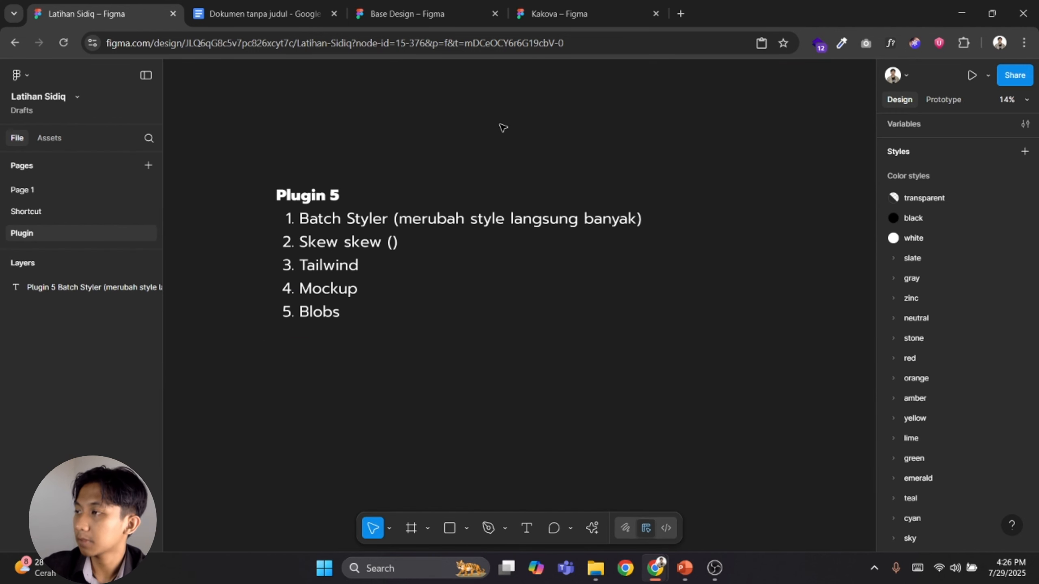
Switch to the Kakova file and copy the whole cover-4 frame from the Cover page
click(565, 14)
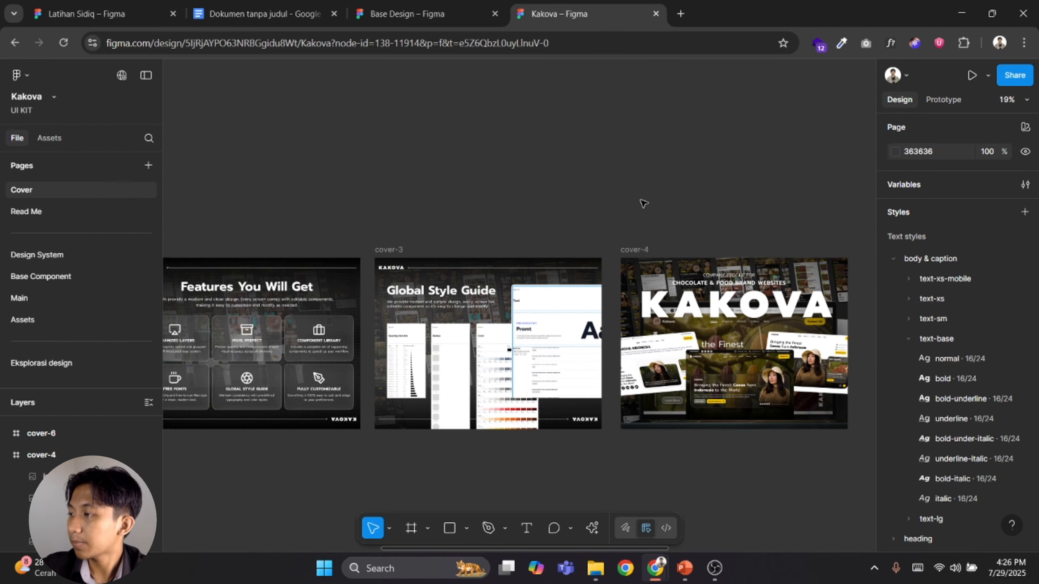
scroll(631, 146, right, 5)
scroll(595, 249, up, 3)
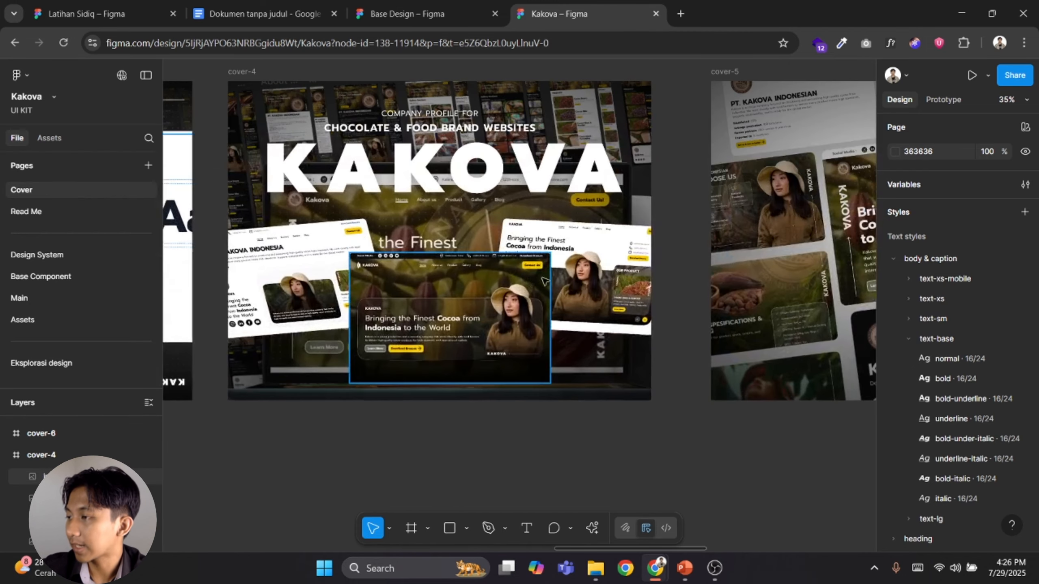
click(595, 248)
click(242, 289)
scroll(704, 464, down, 3)
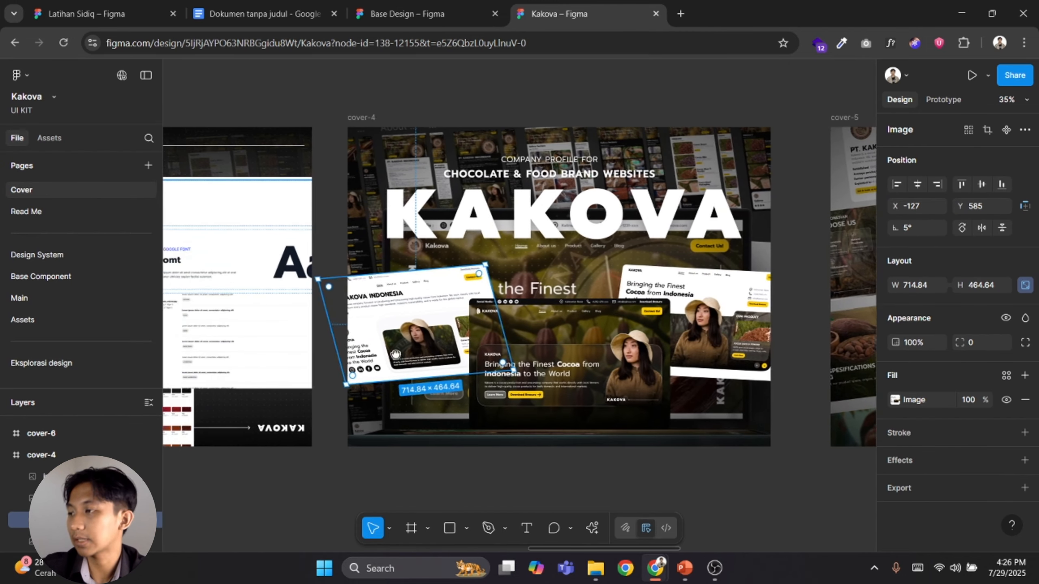
click(368, 185)
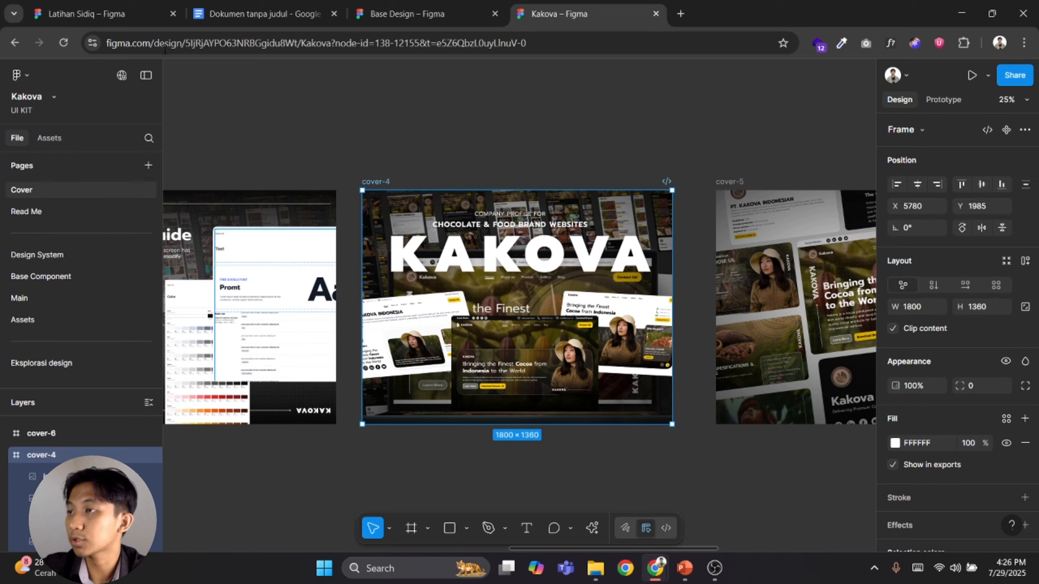
Paste the cover-4 frame below the plugin list on the Plugin page of the practice file
click(132, 17)
scroll(559, 394, down, 2)
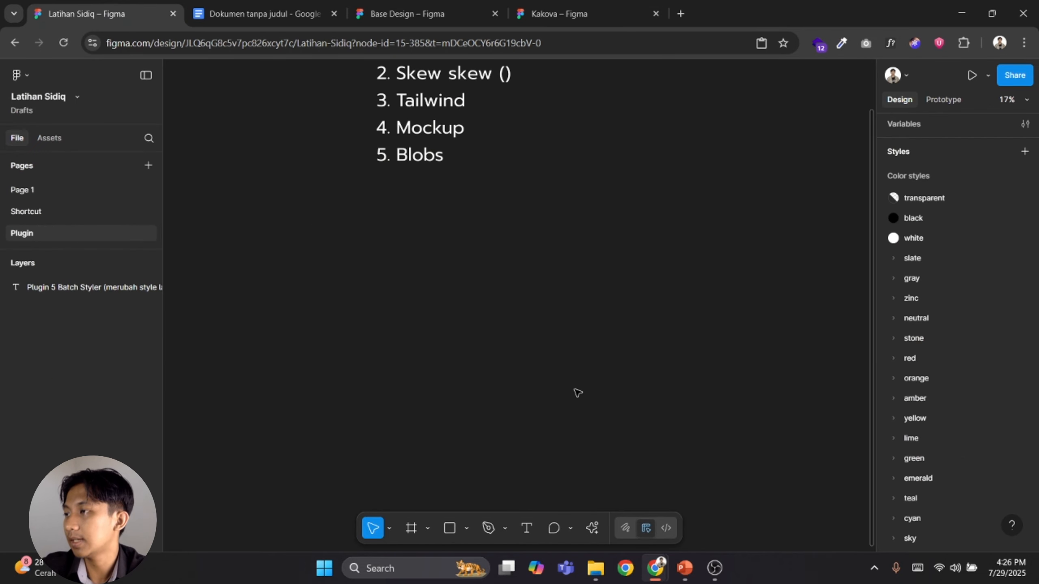
key(ctrl+v)
scroll(439, 335, up, 1)
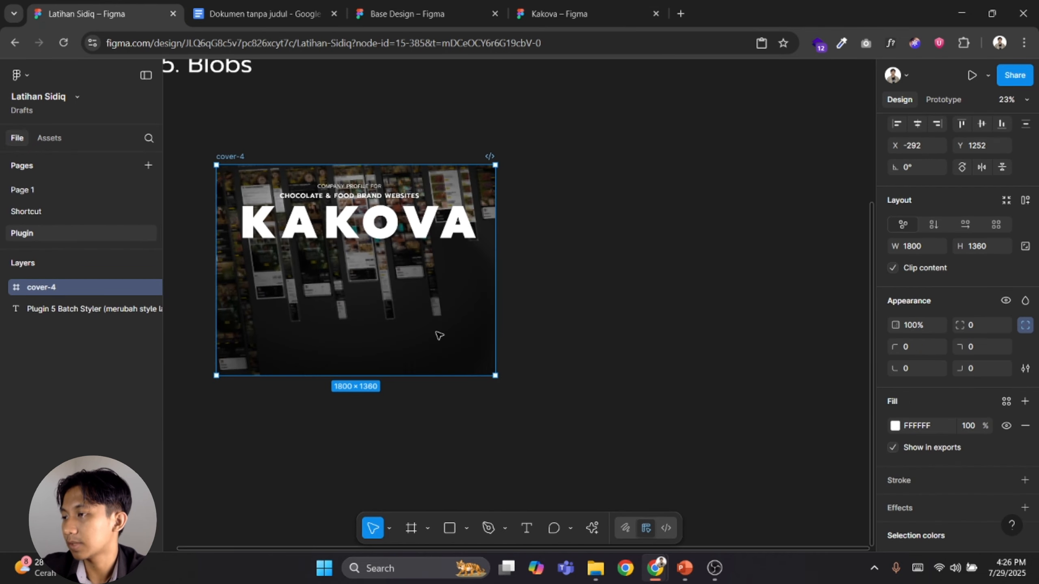
scroll(438, 336, up, 3)
Select image 715 in the cover-4 frame and run the Skew Skew plugin on it
click(531, 257)
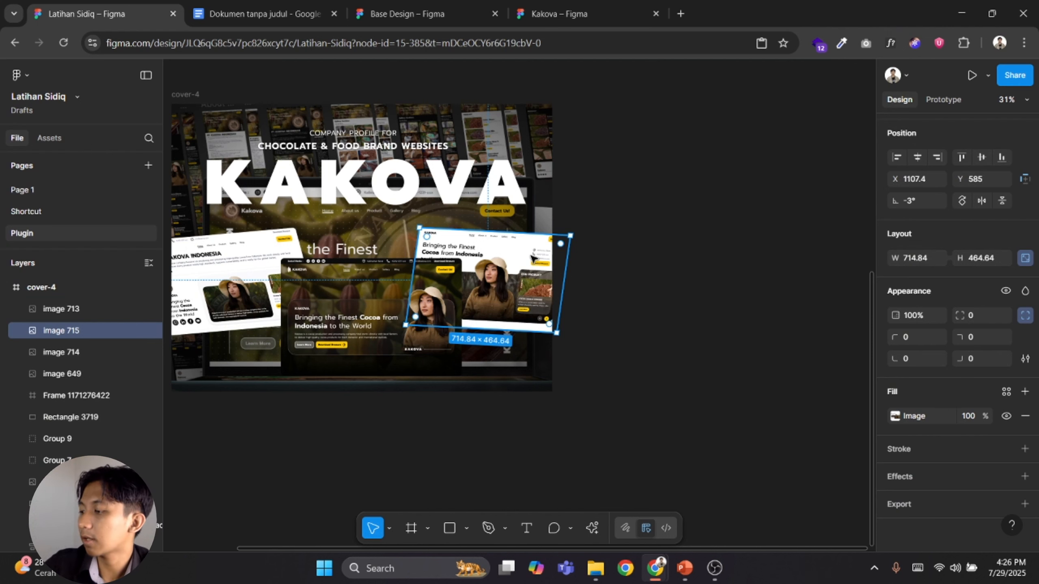
key(ctrl+k)
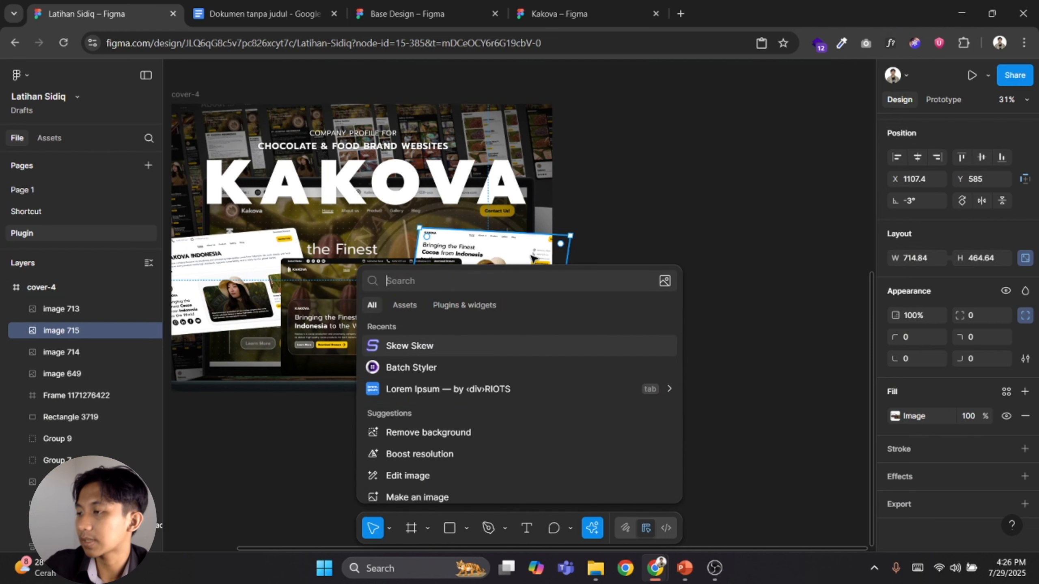
click(469, 346)
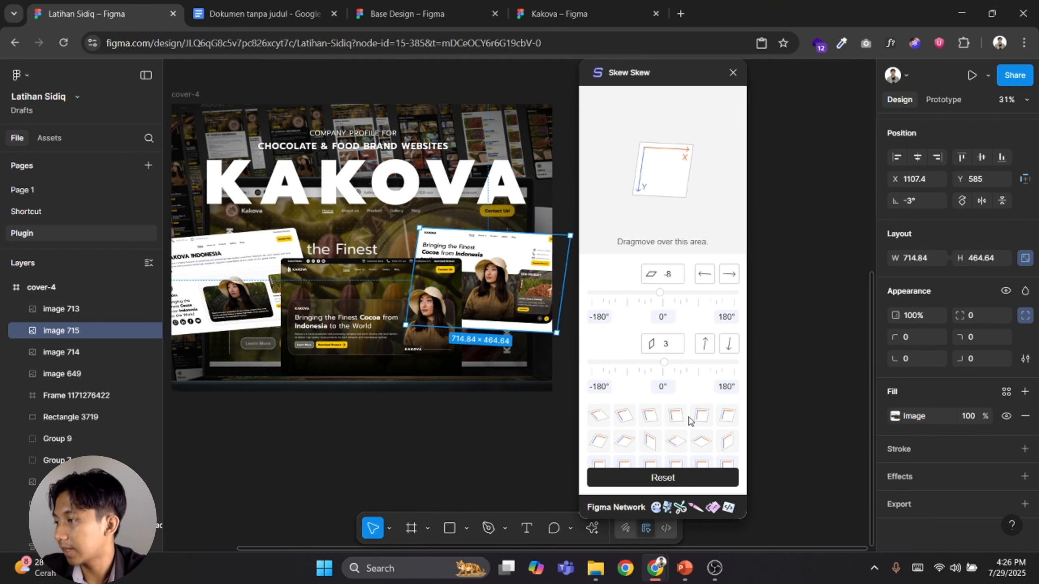
Try several skew presets on image 715 and a freehand skew of about 2° horizontally and 21° vertically
click(624, 417)
click(647, 421)
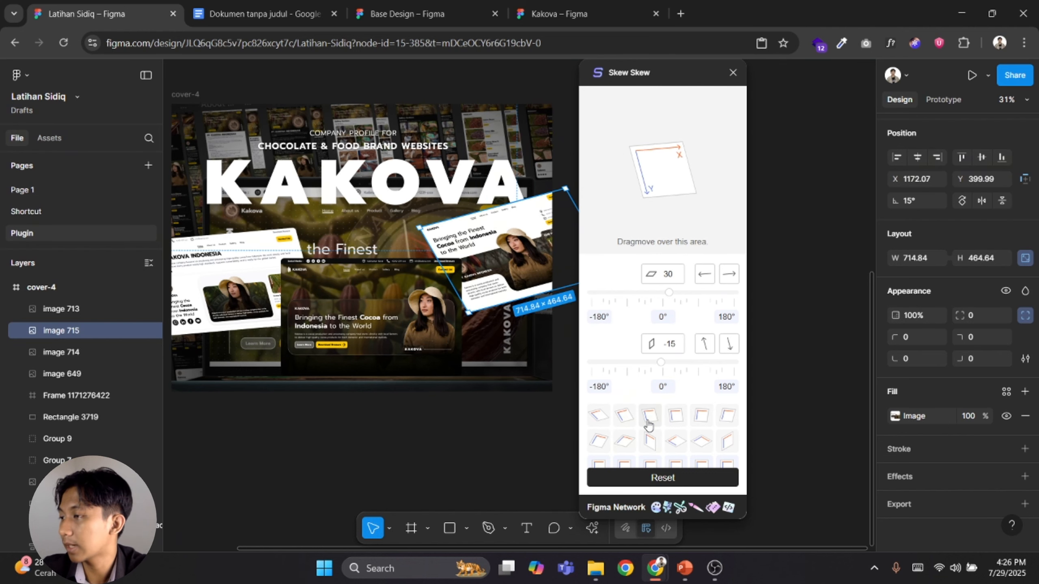
click(676, 419)
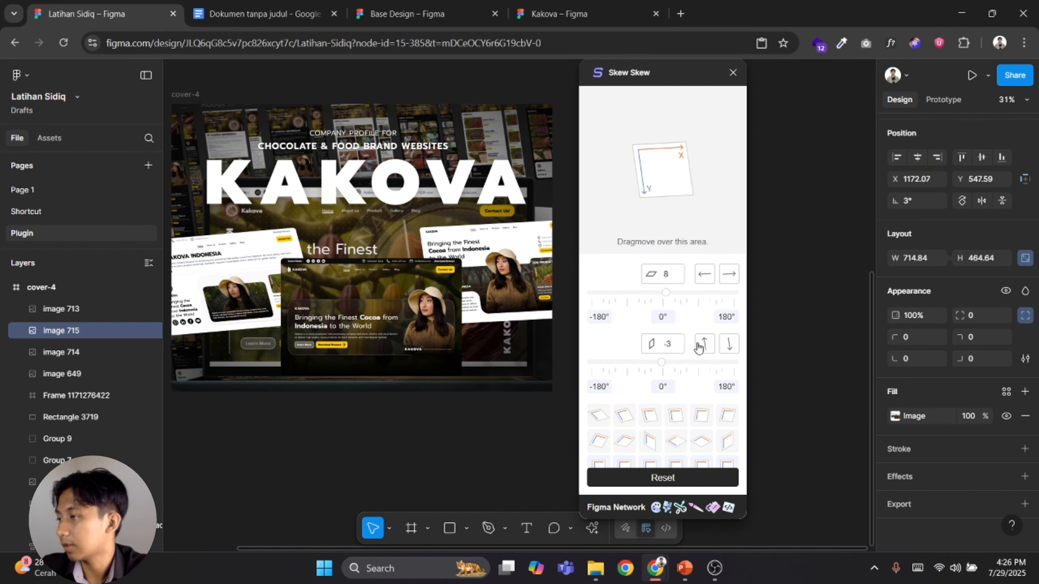
drag(651, 174, 679, 168)
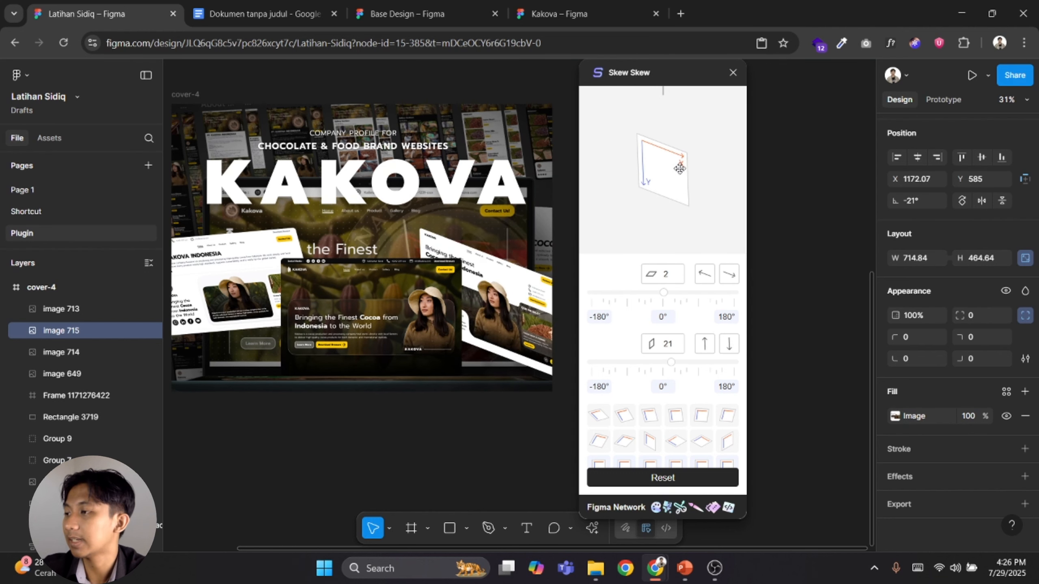
Reset the skew of image 715 and image 714, close Skew Skew and return to the plugin list
click(640, 480)
click(216, 261)
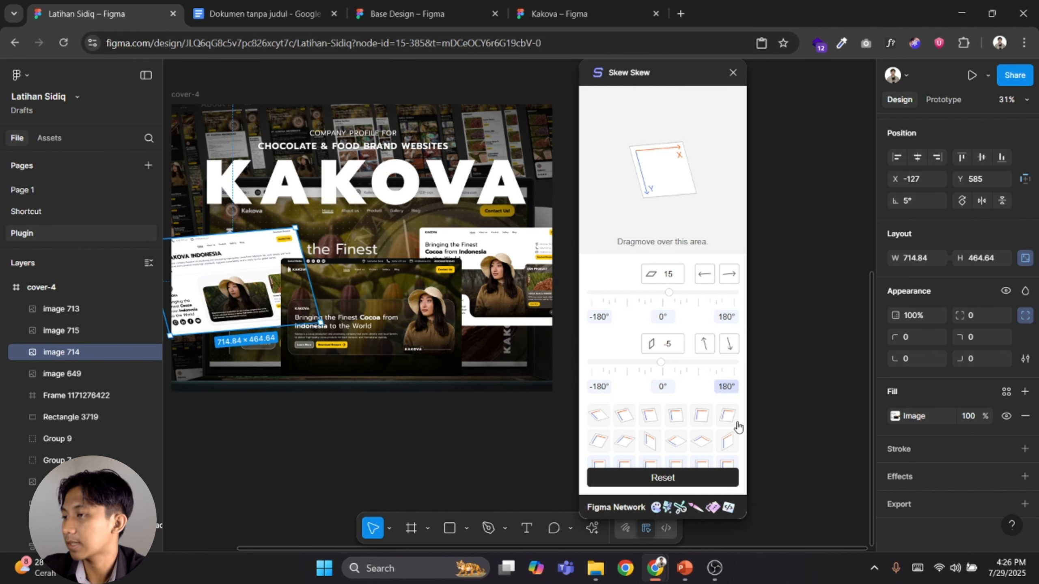
click(706, 480)
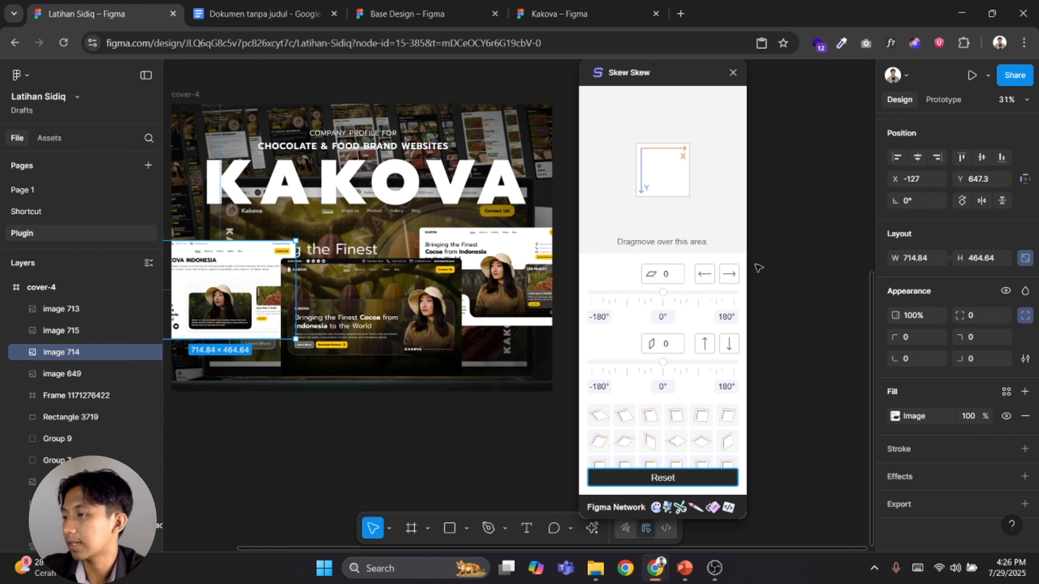
click(732, 72)
scroll(481, 312, down, 3)
scroll(481, 312, up, 3)
scroll(418, 257, up, 3)
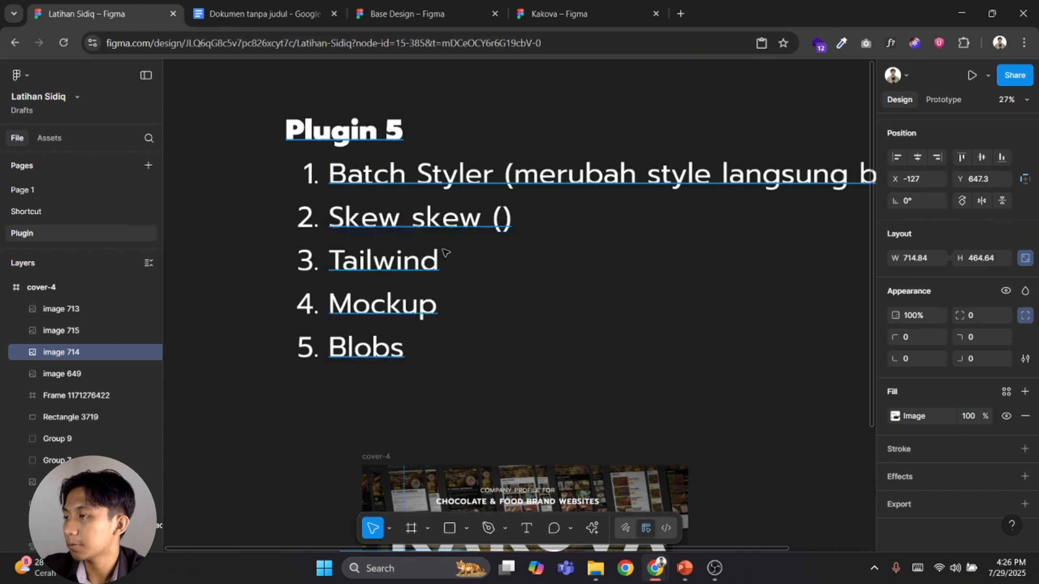
Fill the empty parentheses after Skew skew in the plugin list with "mengatur kemiringan object"
click(502, 216)
double_click(502, 217)
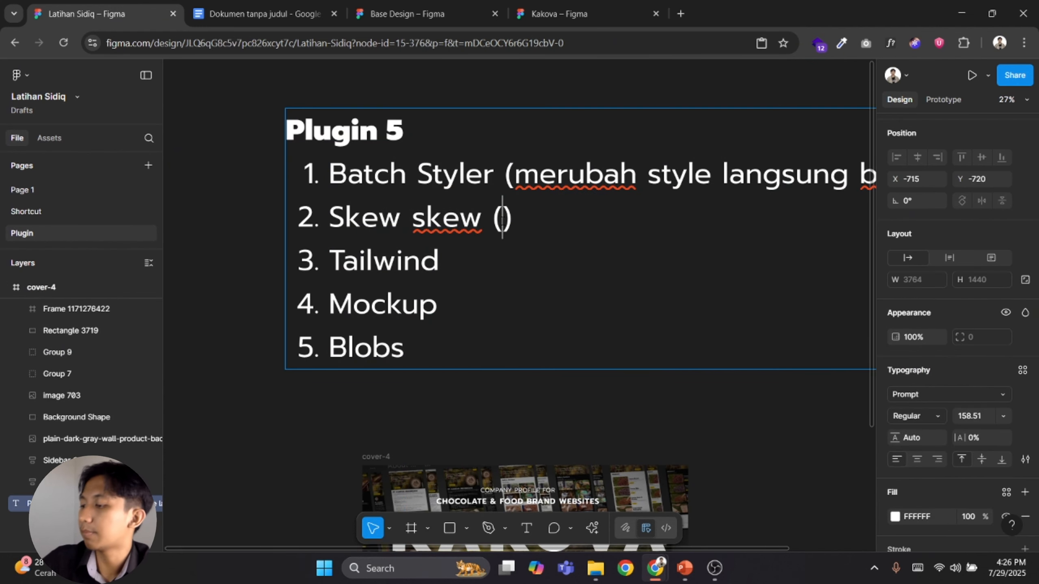
text(mengatur k)
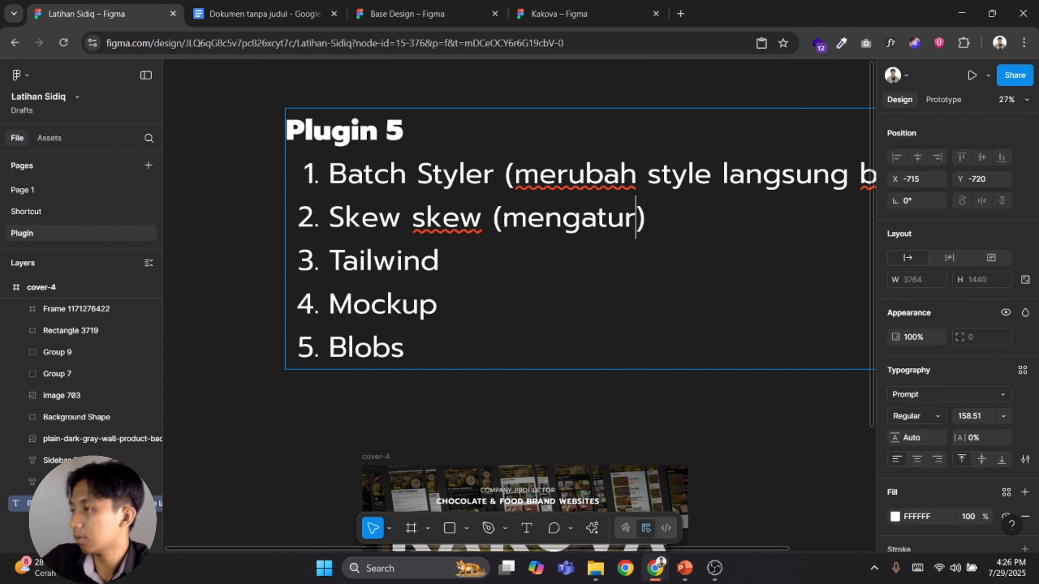
text(emin)
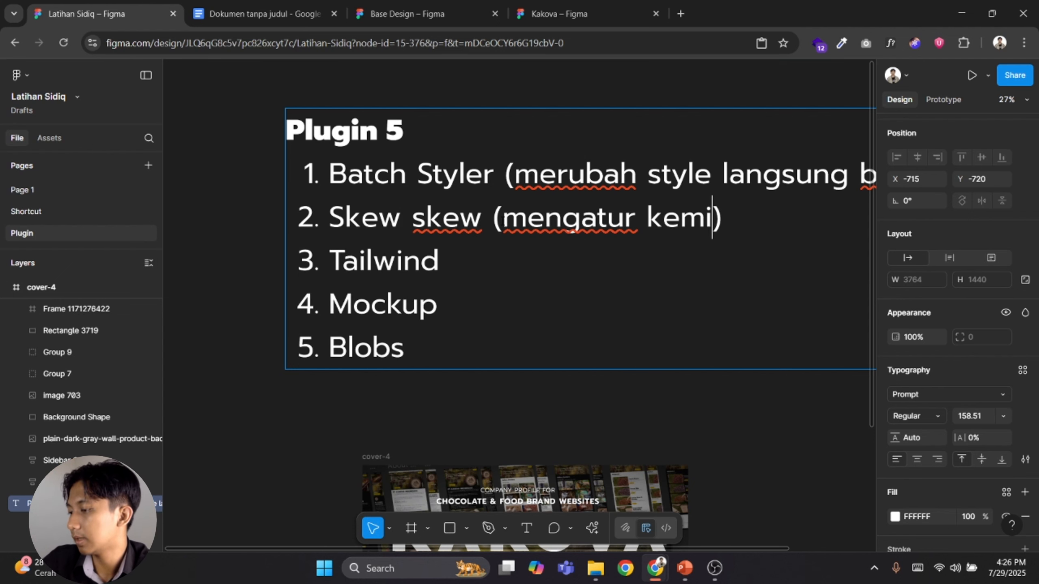
text(ringan)
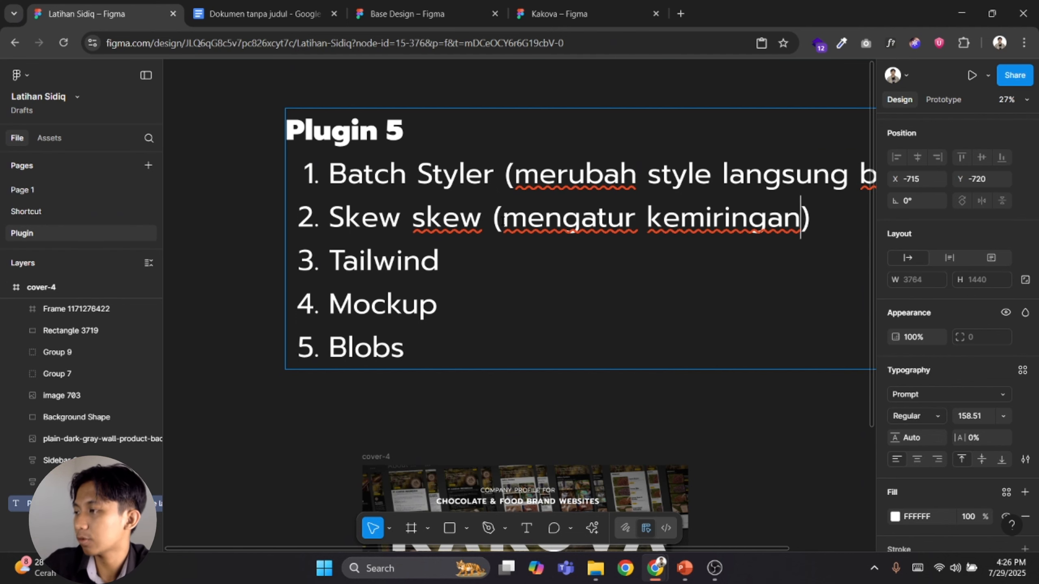
text(obje)
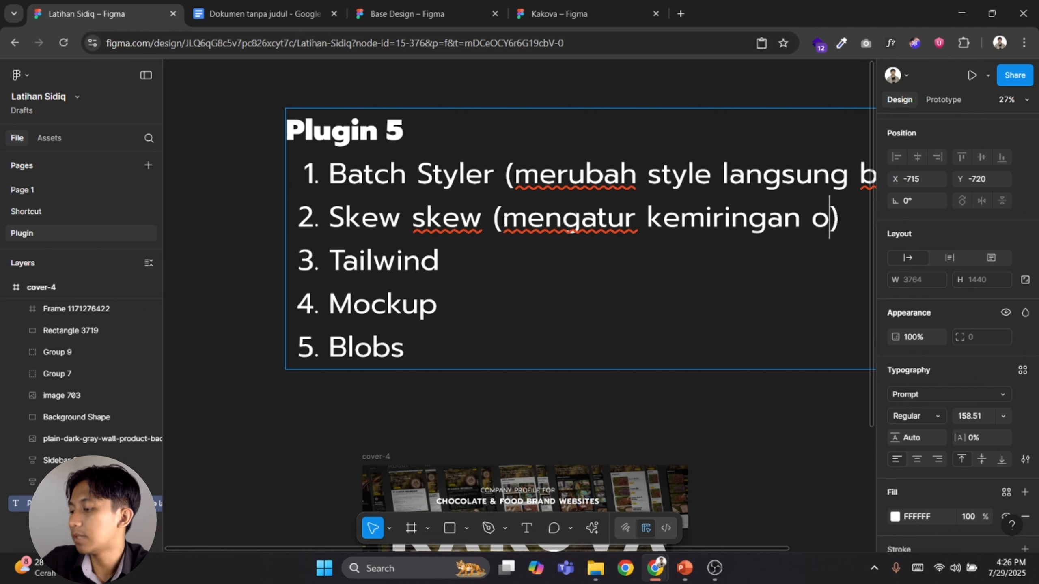
text(ct)
key(Escape)
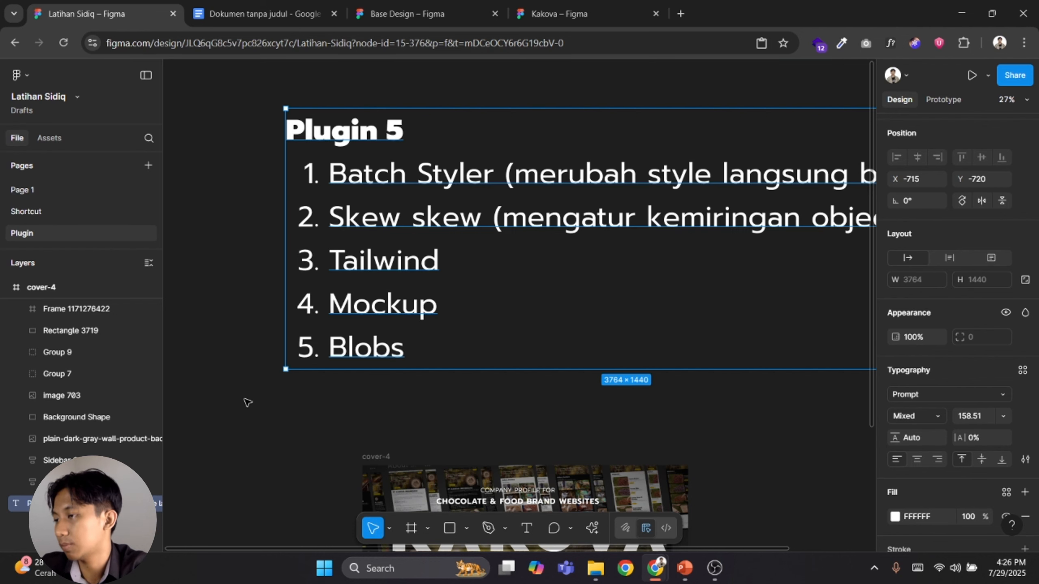
Run Skew Skew on the whole cover-4 frame and try several skew presets, ending with the one at 0° horizontal and -30° vertical
scroll(332, 251, down, 3)
click(290, 283)
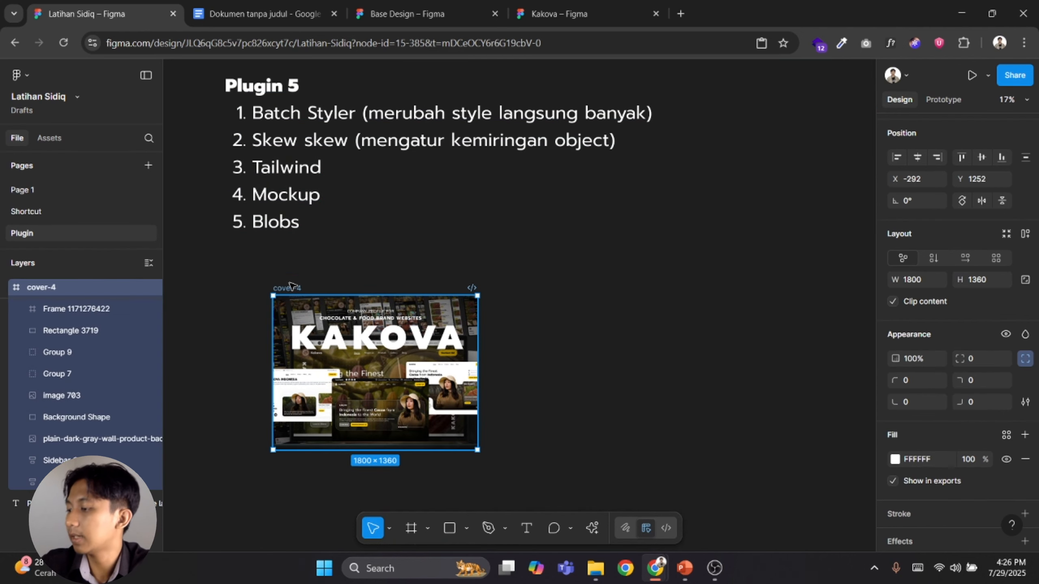
key(ctrl+k)
key(Escape)
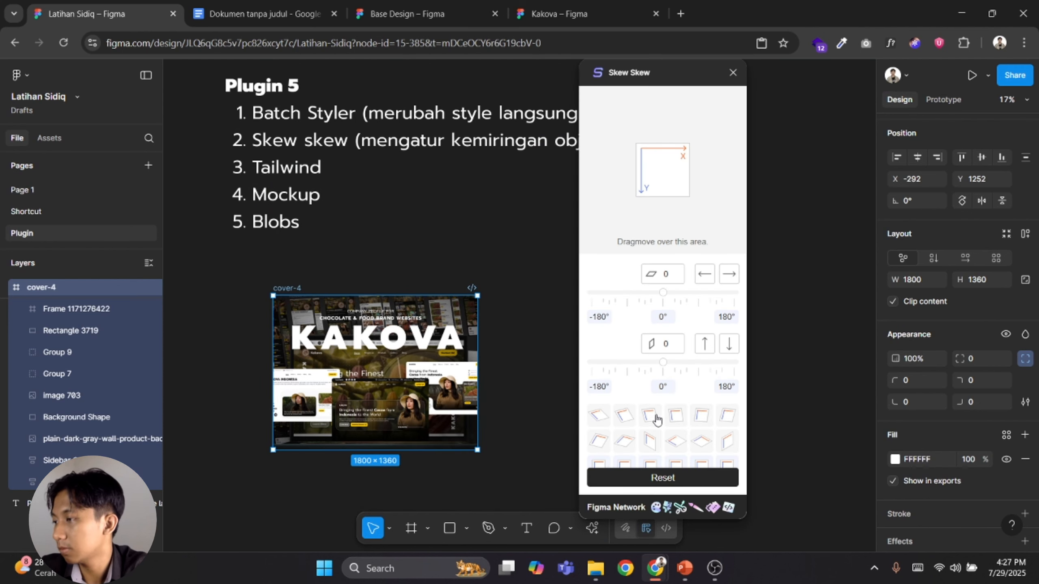
click(655, 418)
click(726, 416)
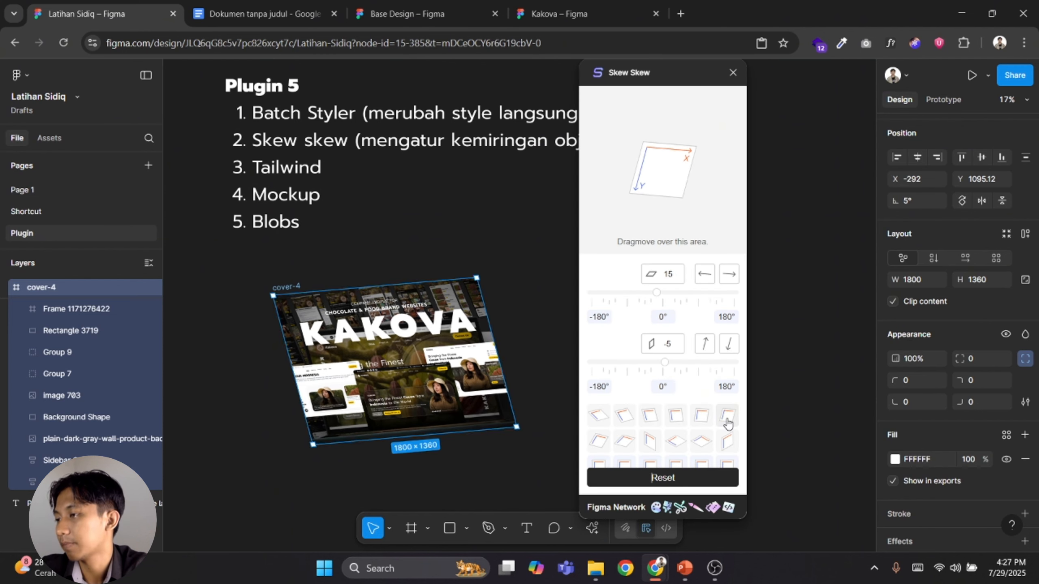
click(727, 441)
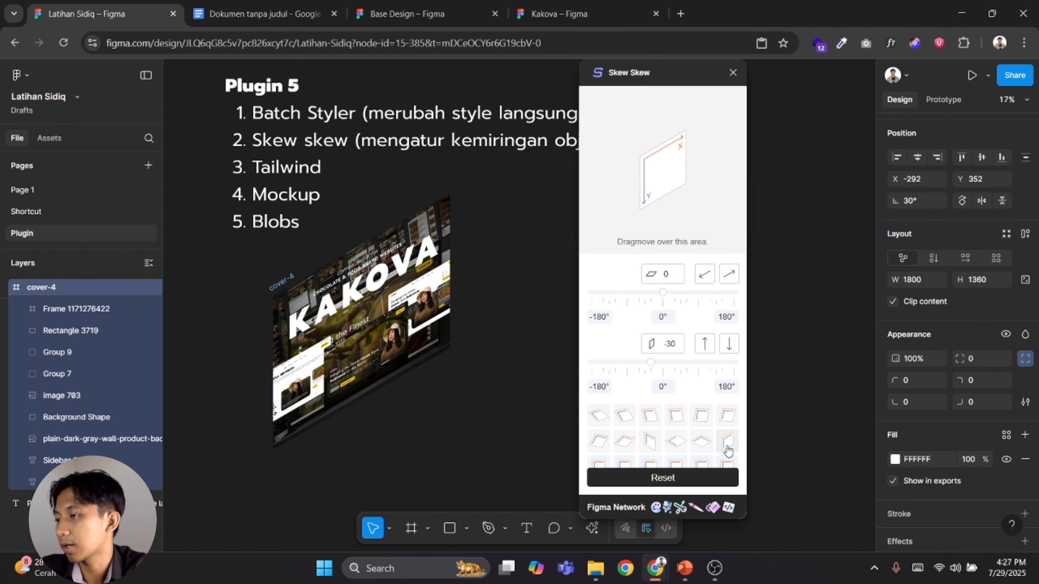
click(733, 72)
Delete the skewed cover-4 frame from the Plugin page
click(384, 366)
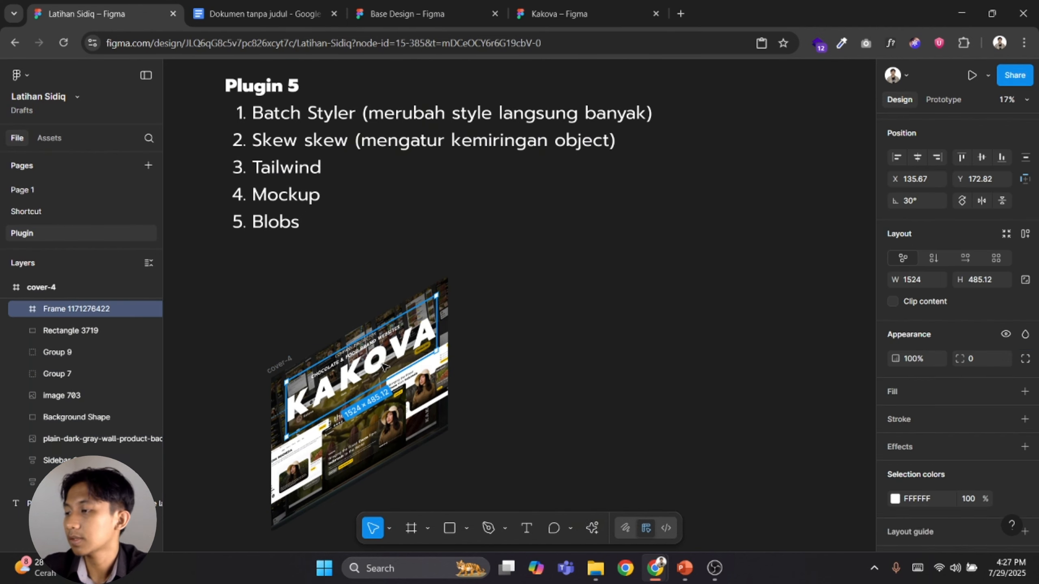
click(271, 374)
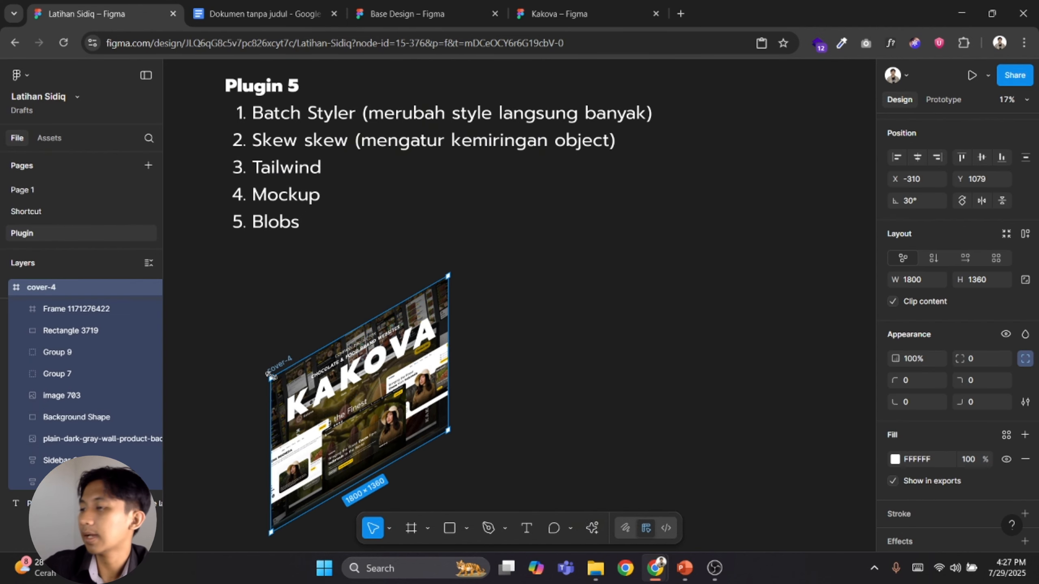
key(Delete)
Add the note "(set style warna)" after Tailwind in the plugin list
double_click(288, 180)
click(334, 169)
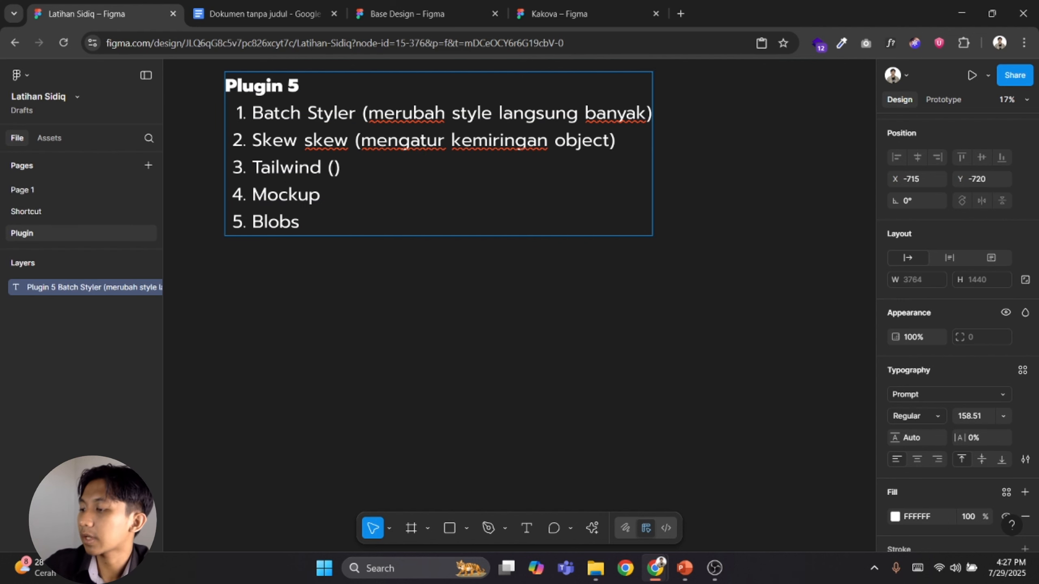
text(set style )
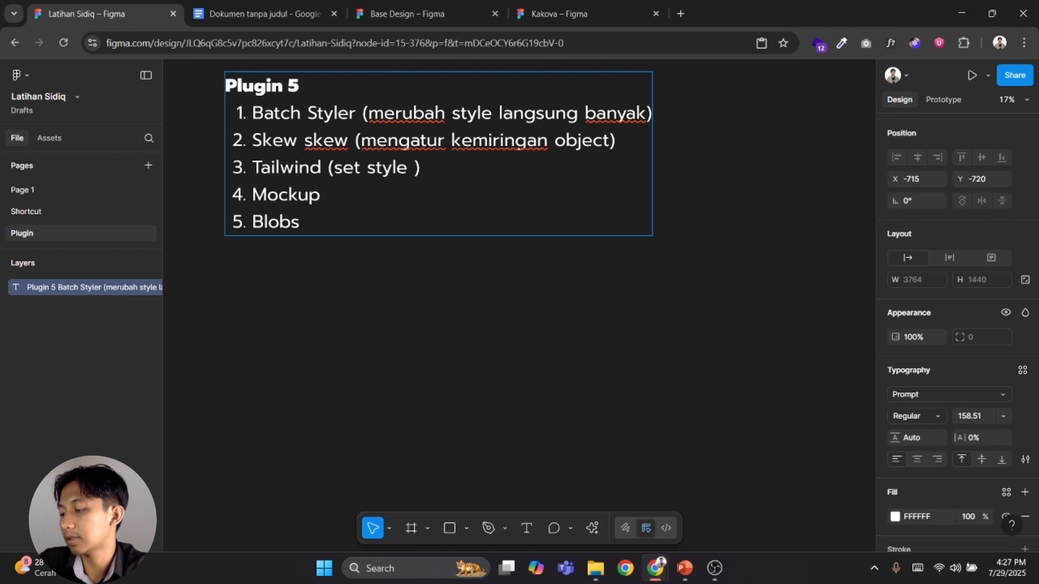
text(c)
key(BackSpace)
text(wka)
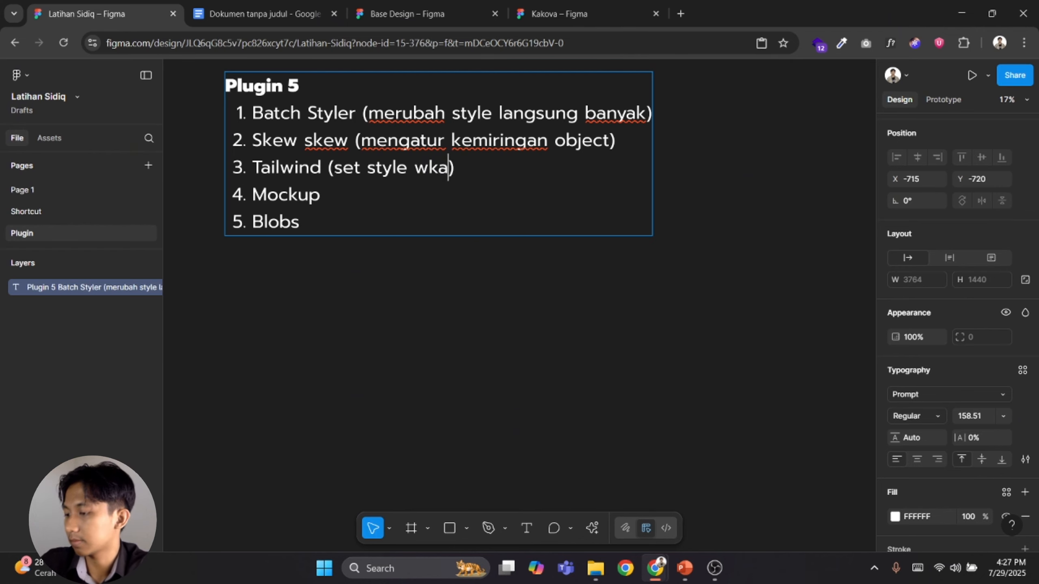
text(r)
key(BackSpace)
key(BackSpace)
text(arna)
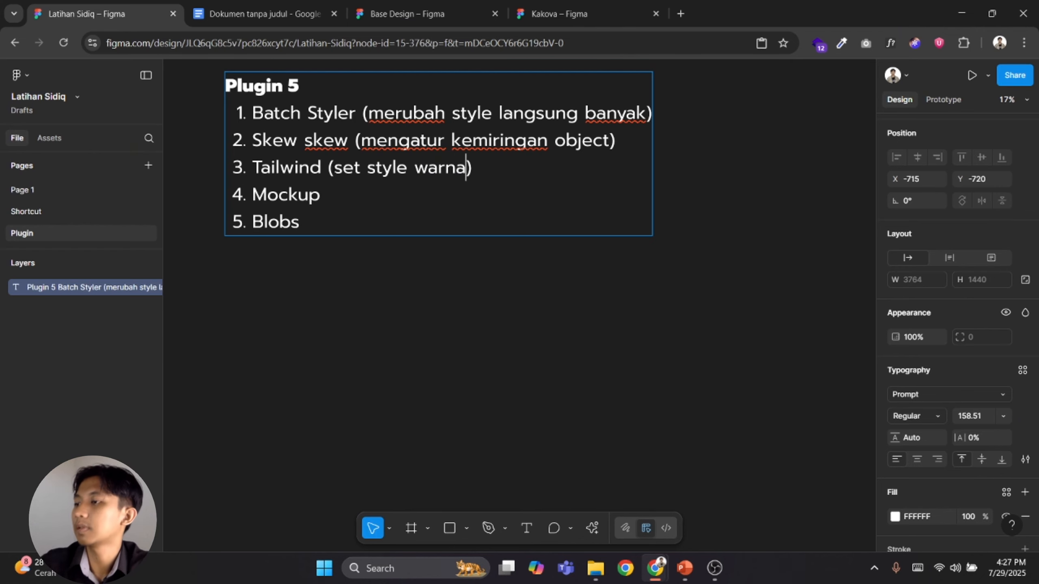
click(352, 312)
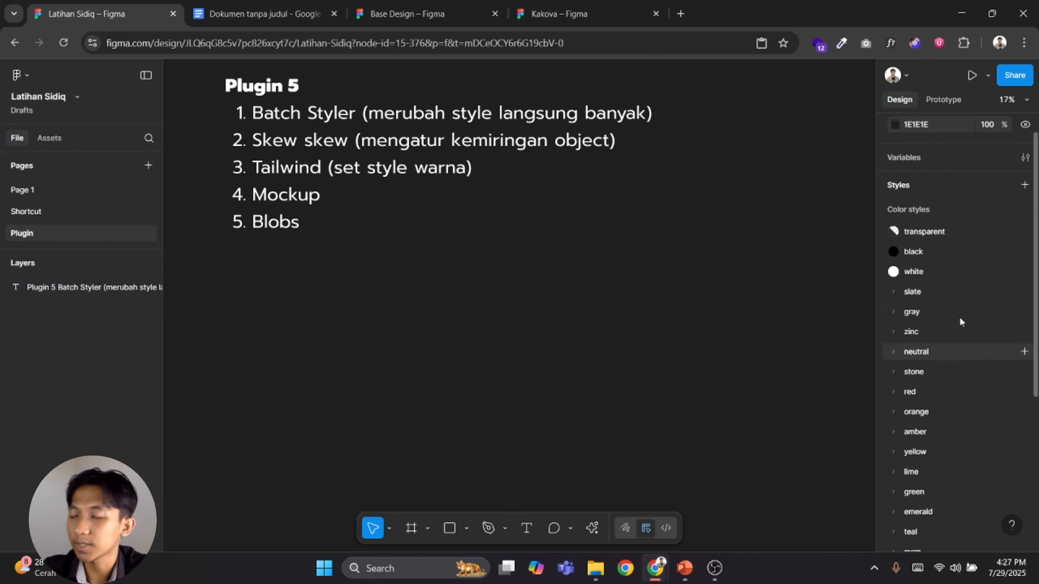
Search the quick actions for "tailwi" and run Tailwind Color Palettes - TailwindCSS Import & Export
key(ctrl+k)
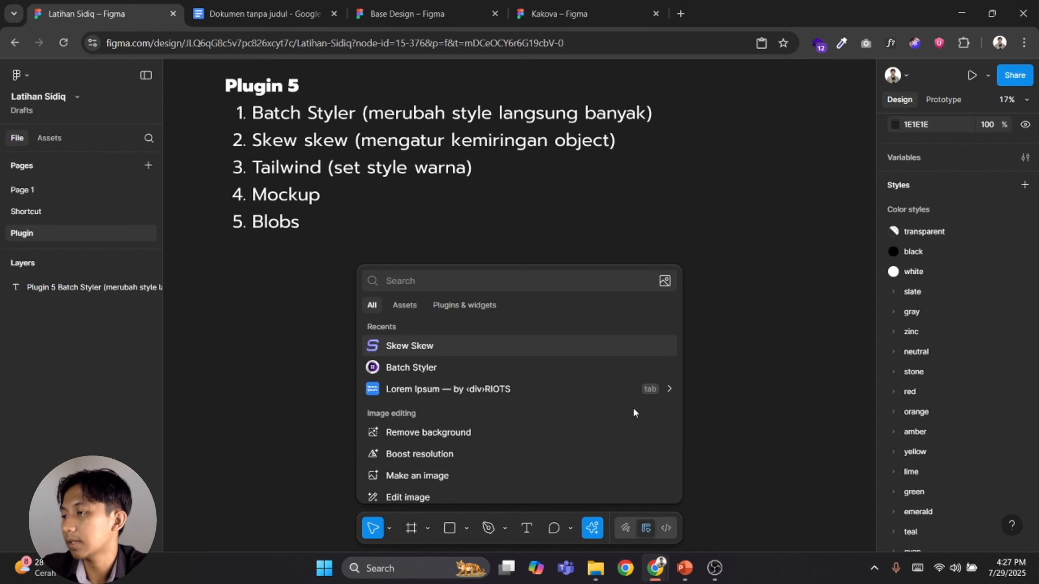
text(tailwi)
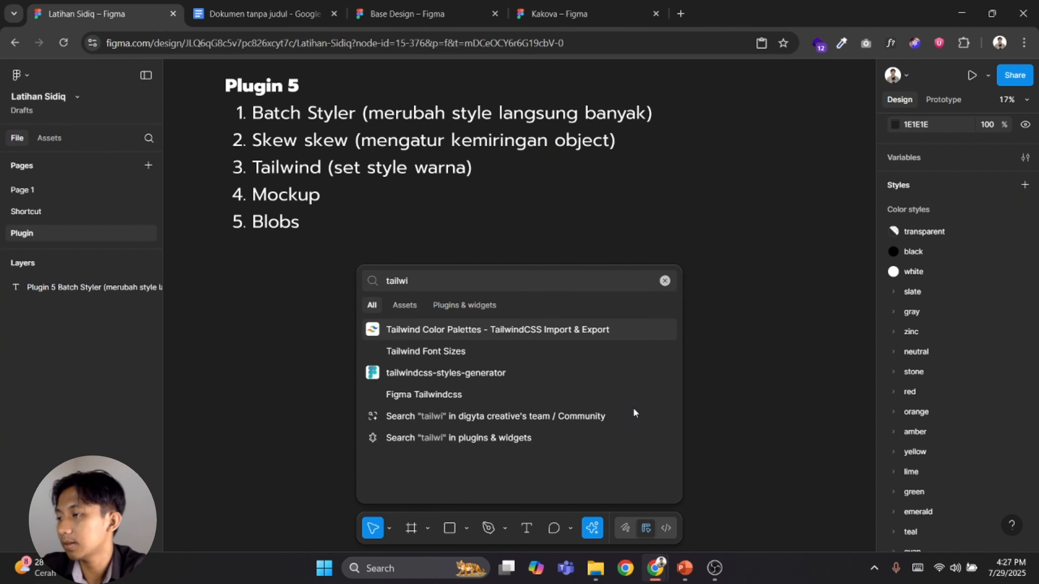
click(480, 330)
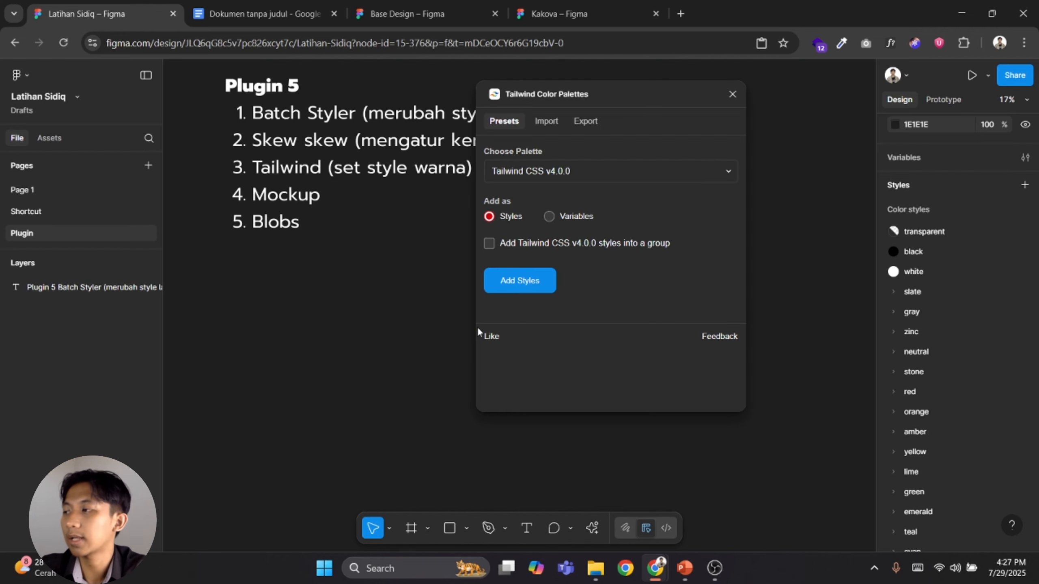
Compare the plugin's palette versions and its Styles and Variables options, and look through the file's color styles after closing it
click(550, 173)
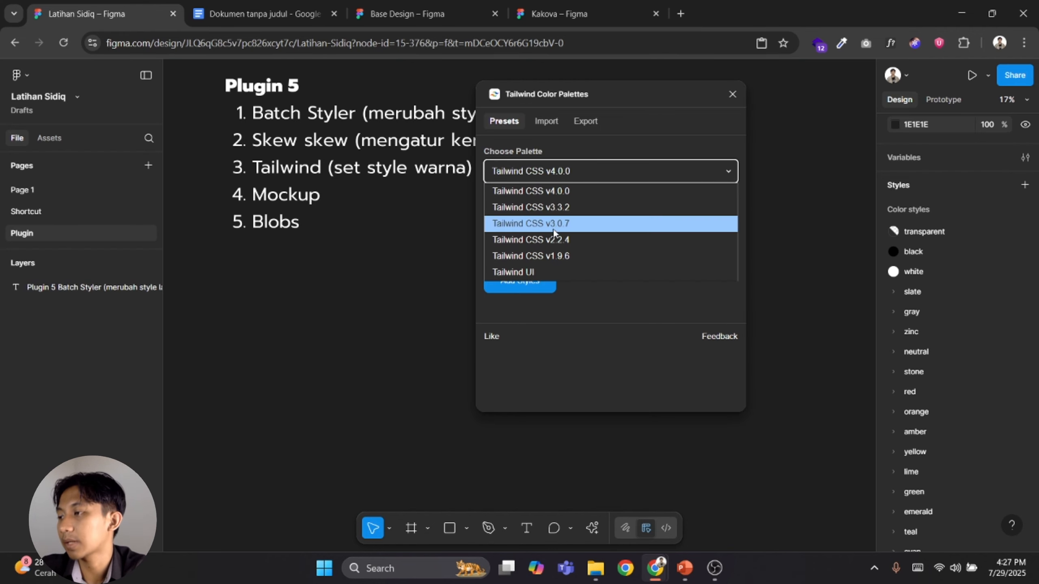
click(550, 174)
click(550, 218)
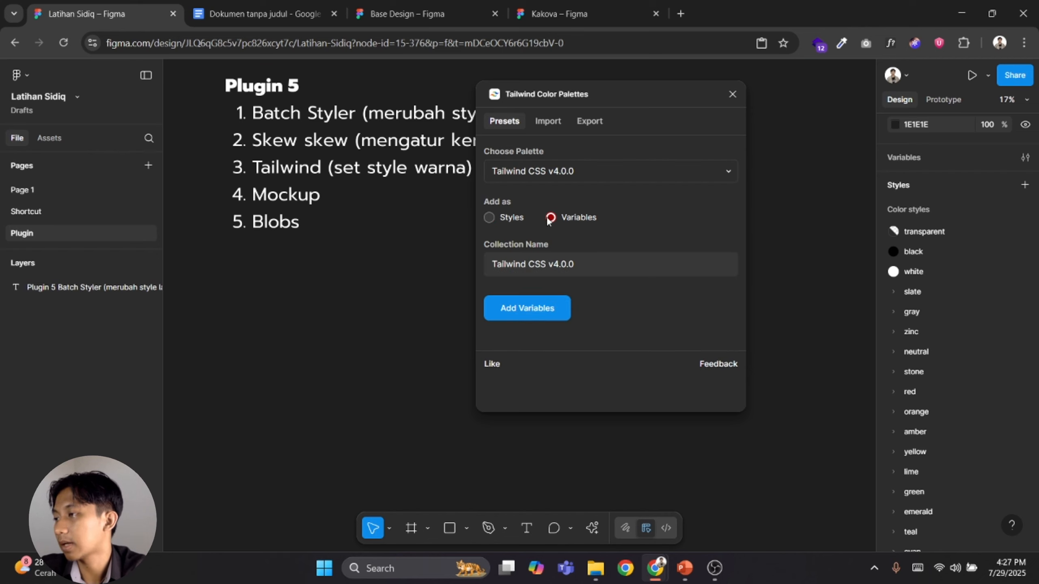
click(503, 221)
click(560, 217)
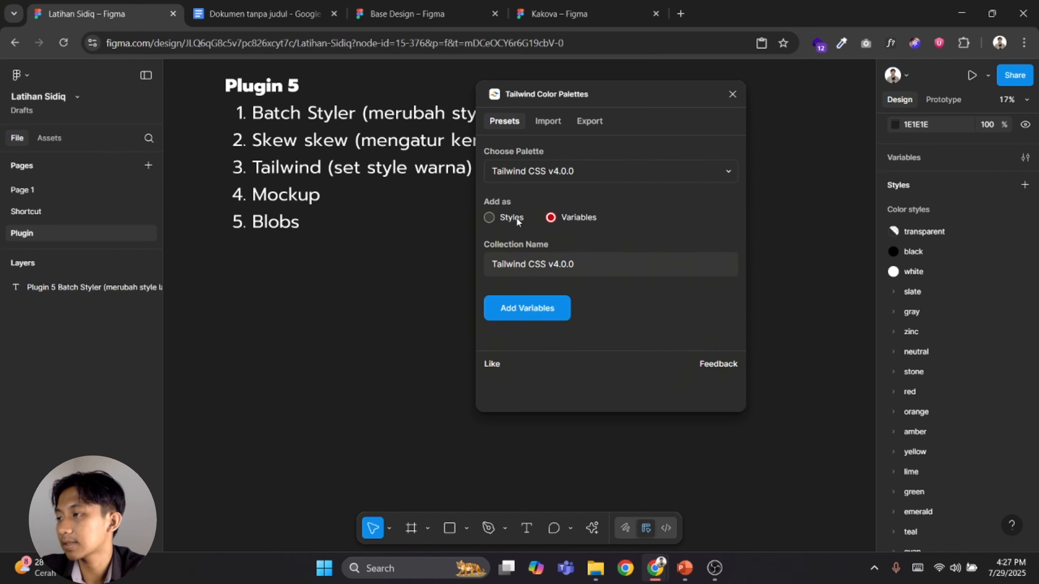
click(516, 218)
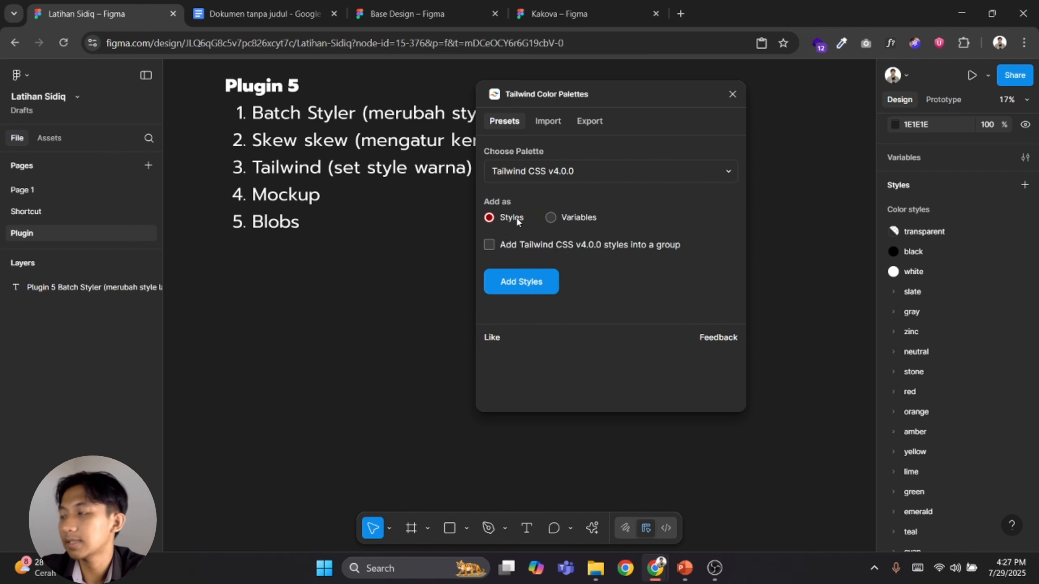
click(551, 217)
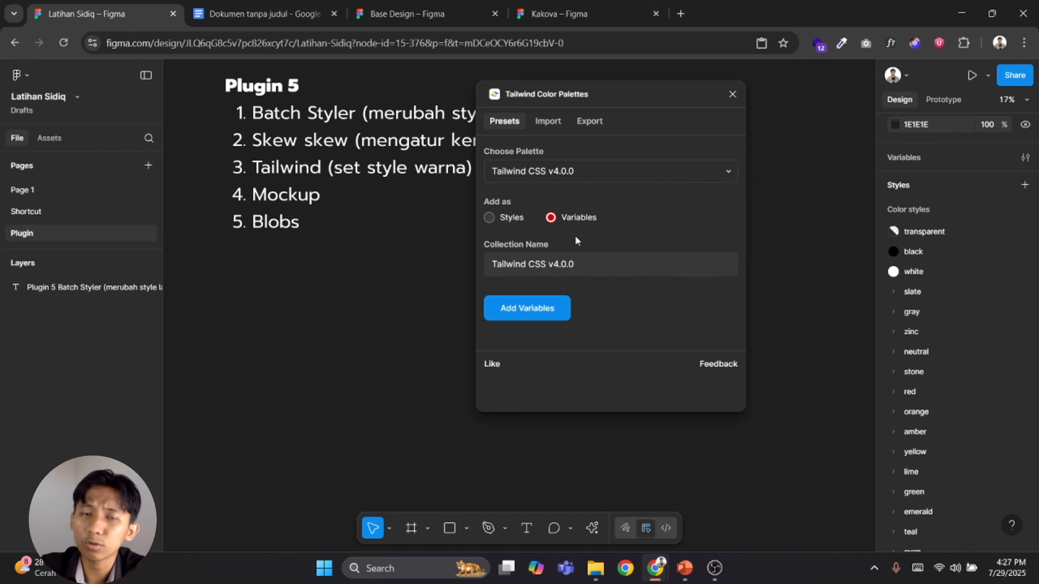
click(507, 223)
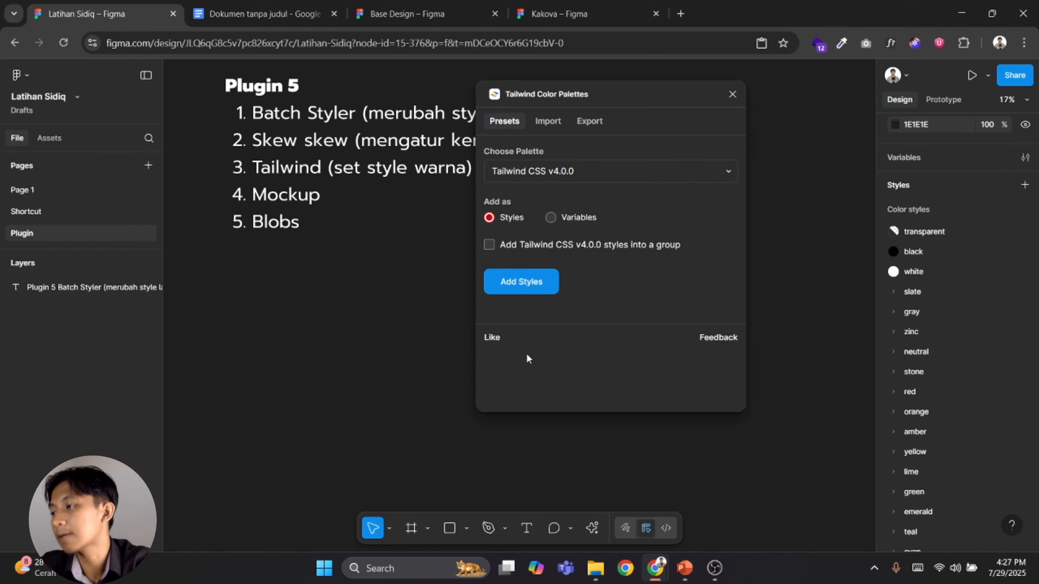
click(733, 95)
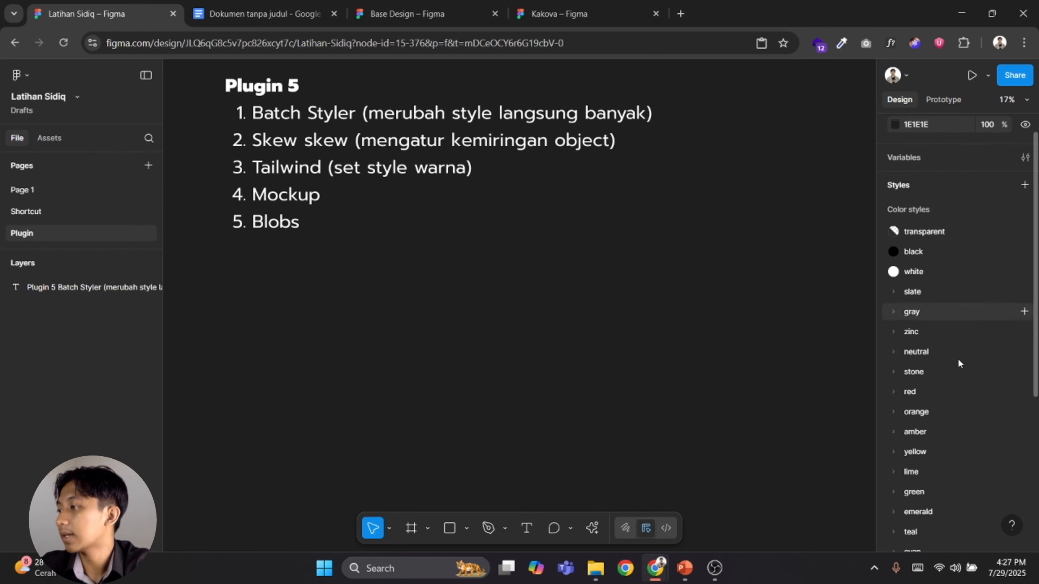
scroll(959, 381, down, 4)
scroll(962, 401, down, 2)
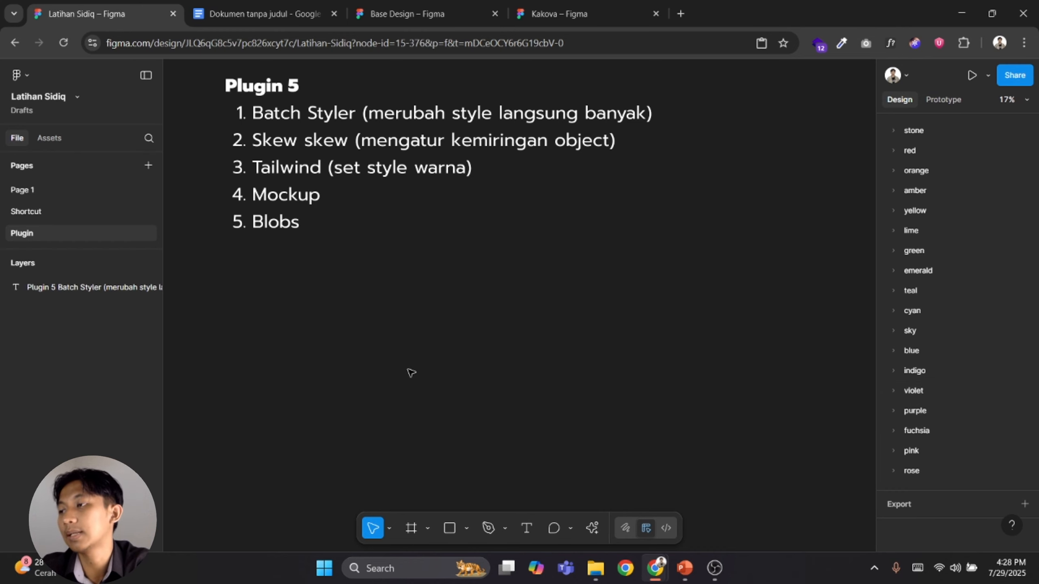
Add the note "(mockup)" after Mockup in the plugin list
double_click(308, 222)
click(341, 200)
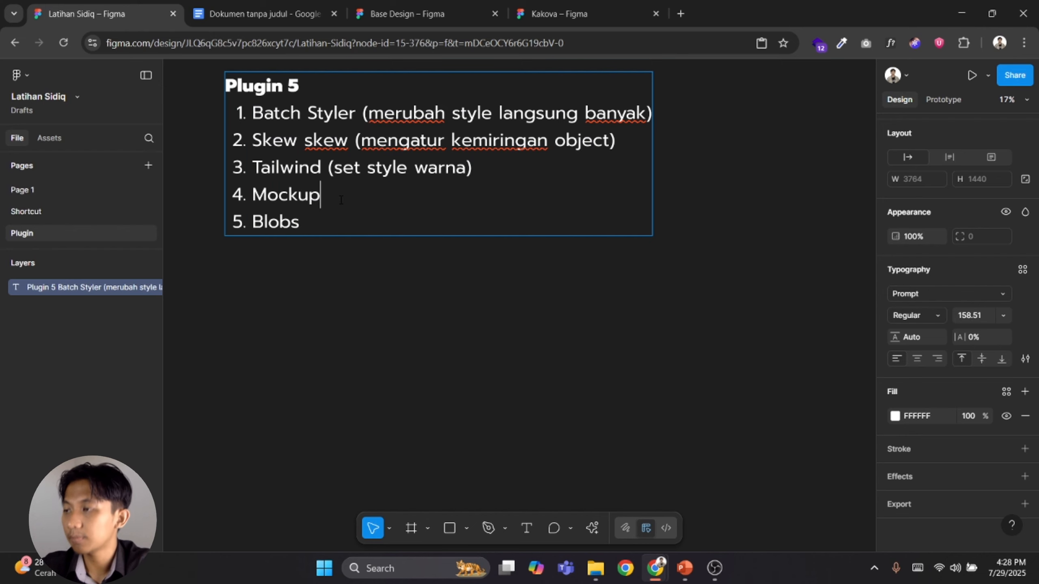
text((mock)
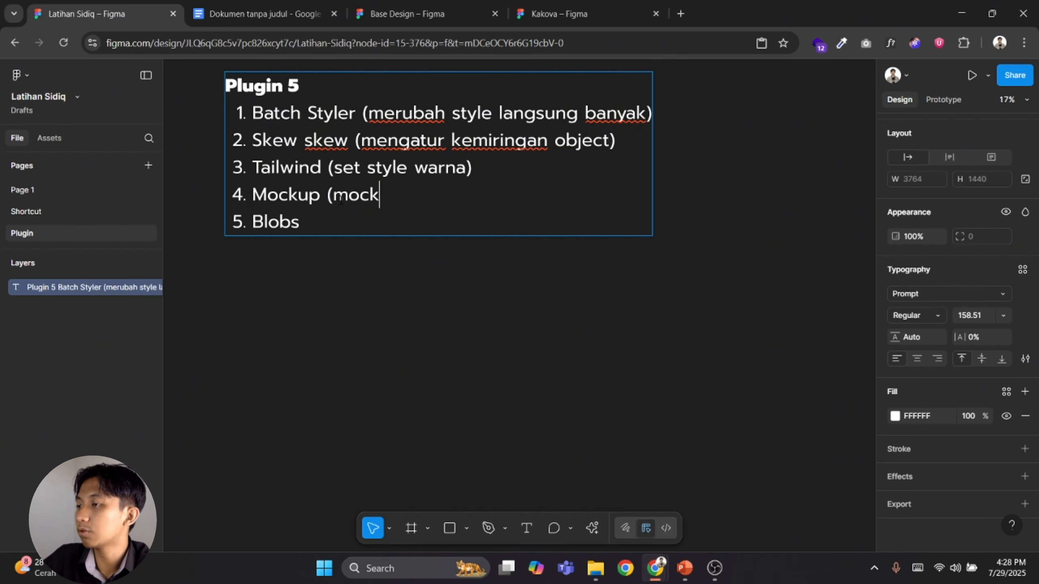
text(up)
key(Escape)
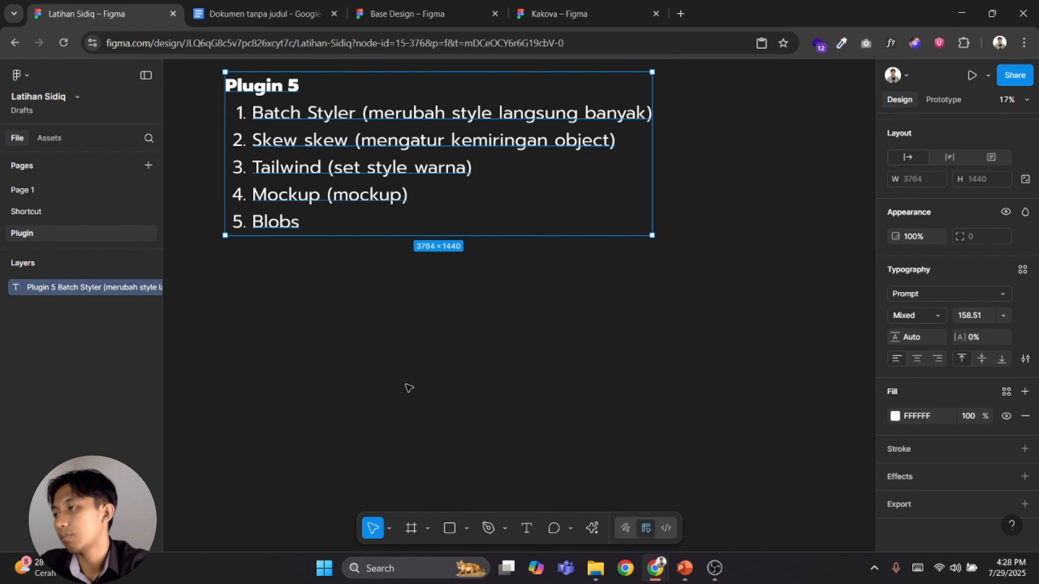
Select the white "Our Blog" frame on Page 1
scroll(538, 416, down, 5)
drag(505, 308, 513, 170)
scroll(526, 291, up, 4)
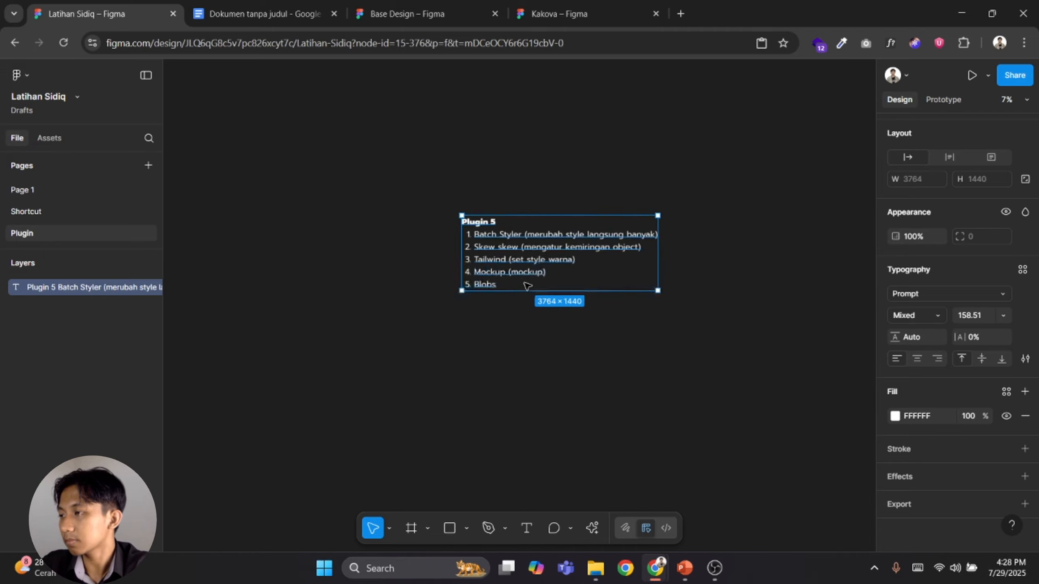
click(535, 448)
click(16, 185)
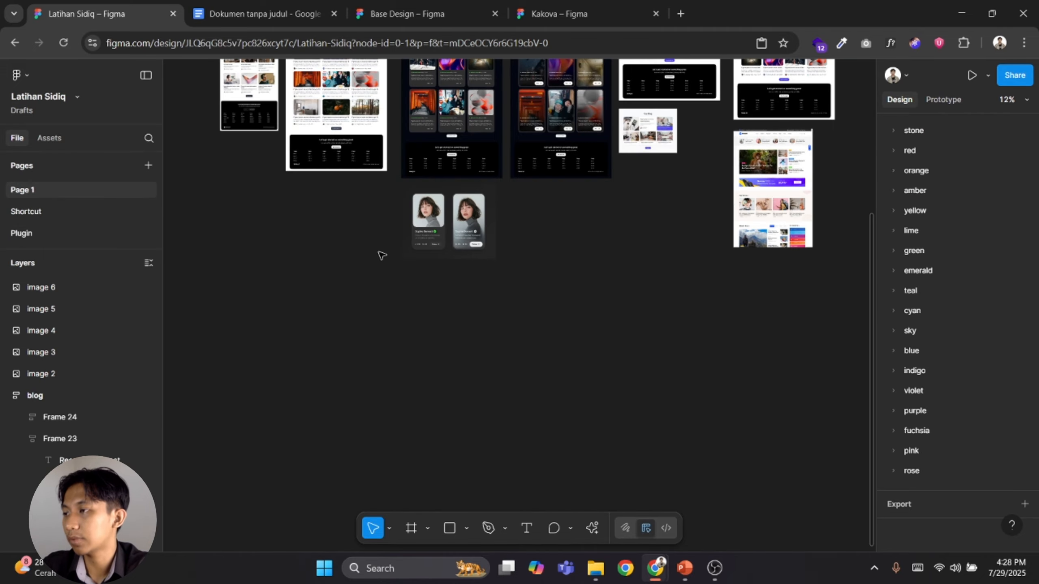
scroll(492, 278, up, 5)
scroll(593, 312, up, 3)
scroll(594, 312, right, 5)
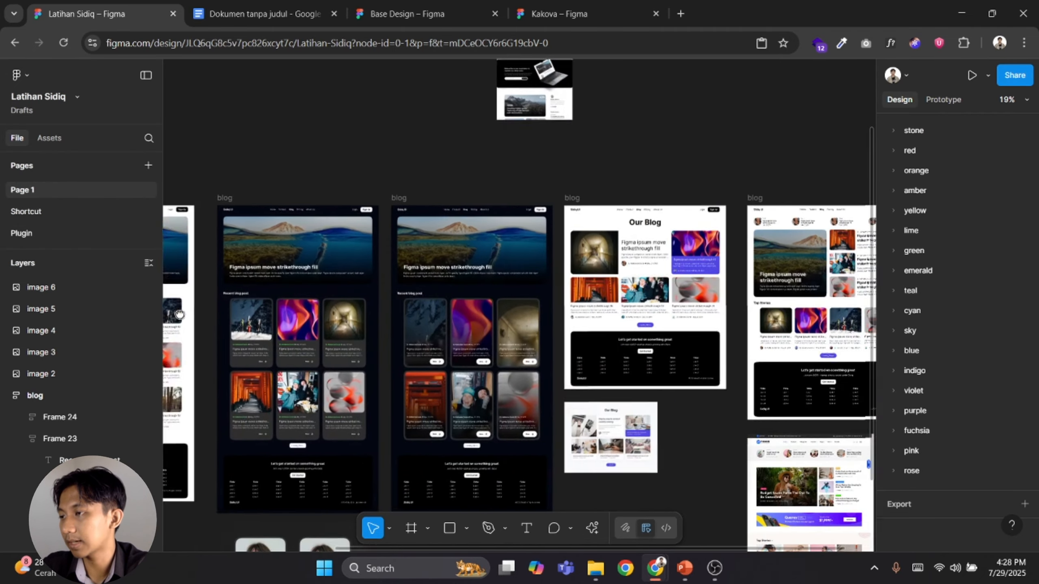
scroll(593, 312, up, 3)
click(409, 189)
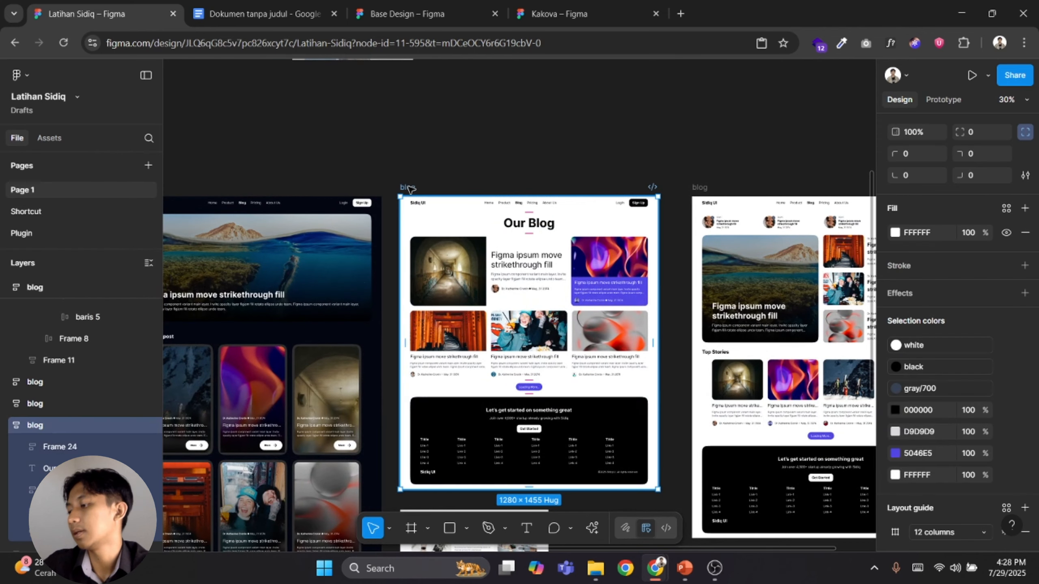
Search the quick actions for "mock", run the Mockup plugin and reposition its window over the canvas
key(ctrl+k)
text(mock)
key(Return)
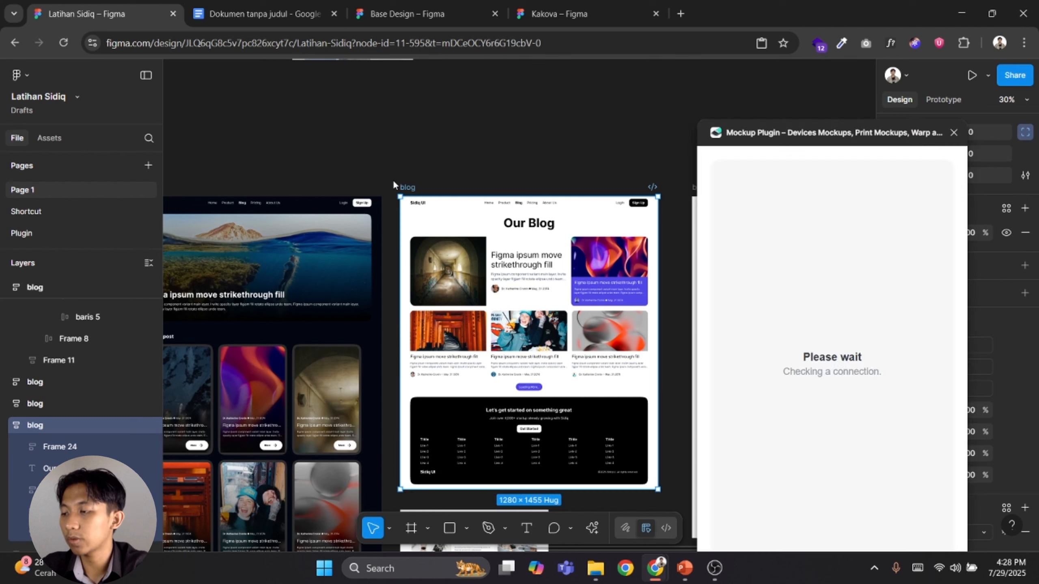
drag(773, 142, 646, 65)
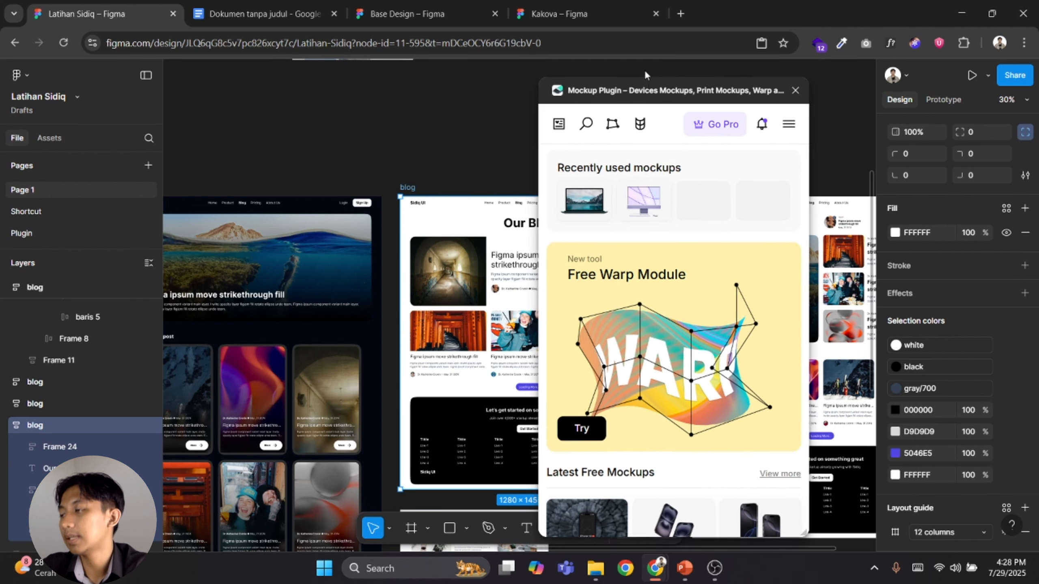
Look through the Mockup plugin's home page and its list of mockup types and tools
scroll(651, 356, down, 4)
scroll(651, 356, down, 2)
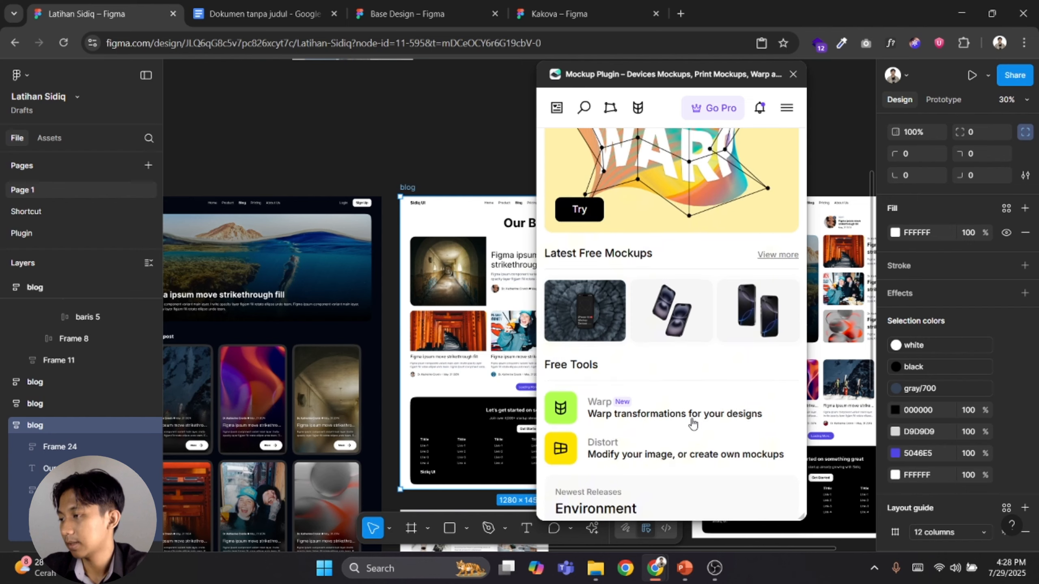
scroll(638, 286, up, 5)
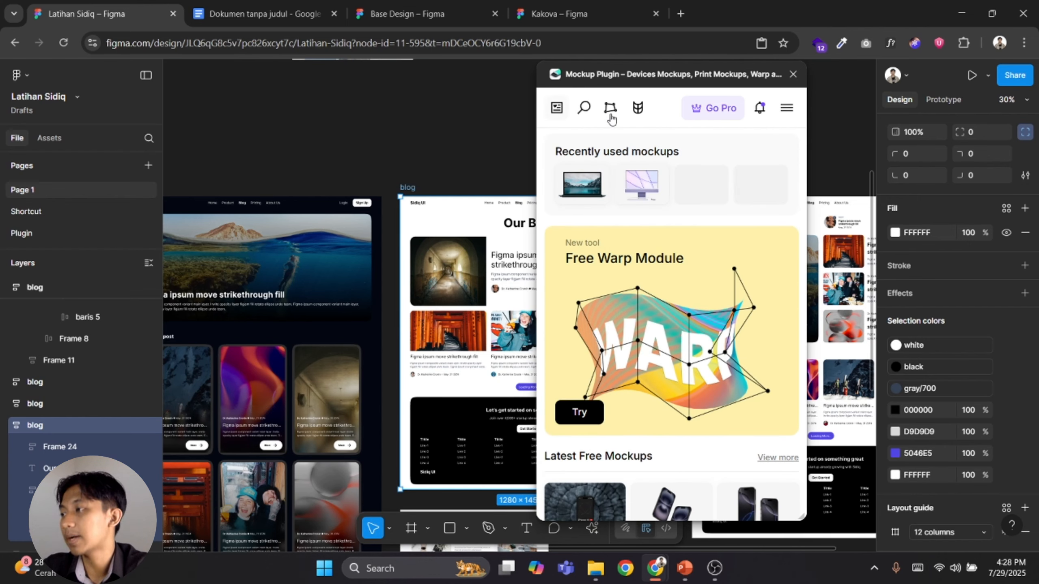
click(787, 109)
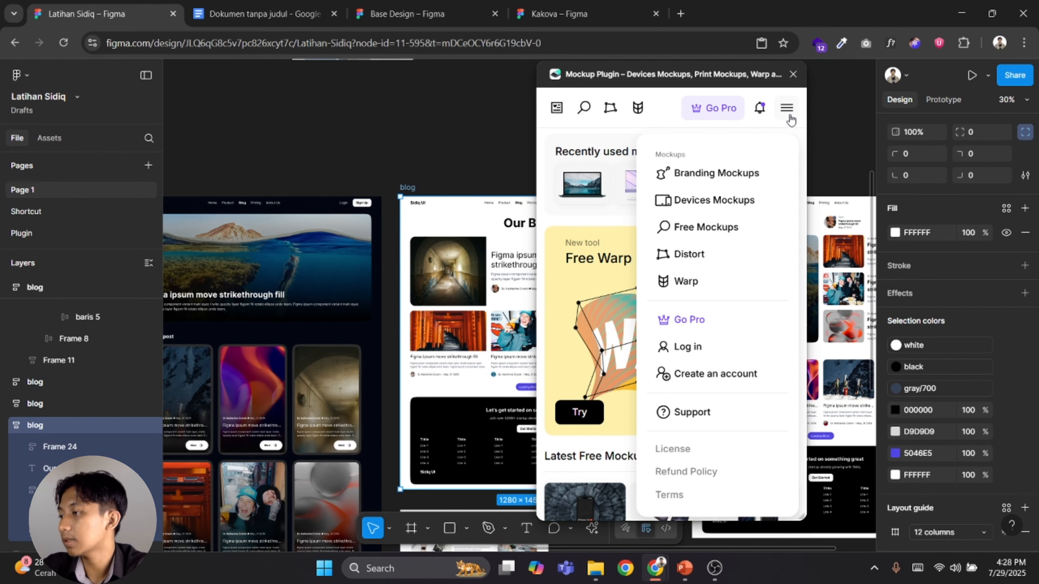
click(788, 112)
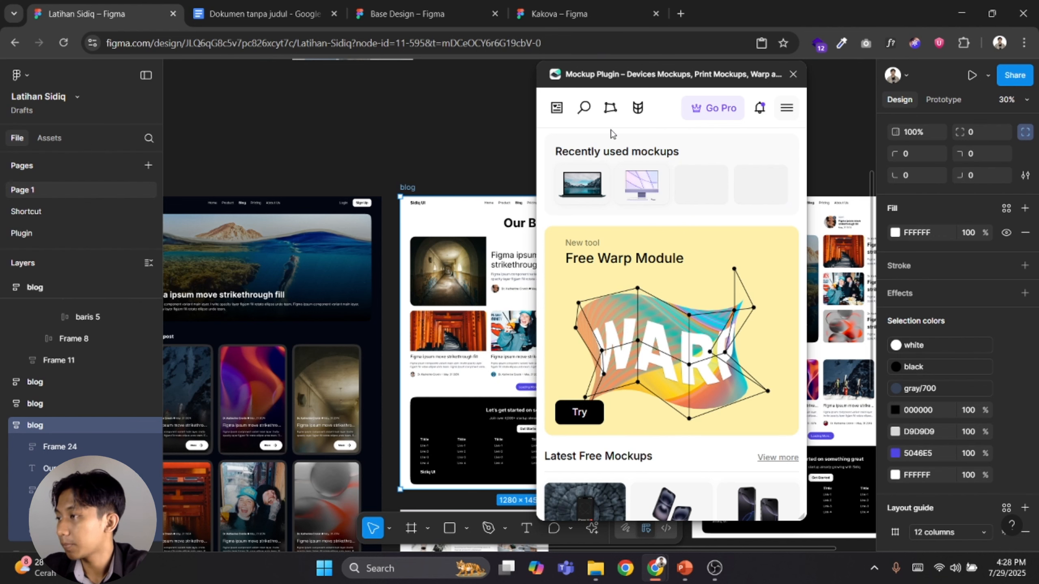
Open the plugin's mockup search and restrict it to free mockups only
click(585, 111)
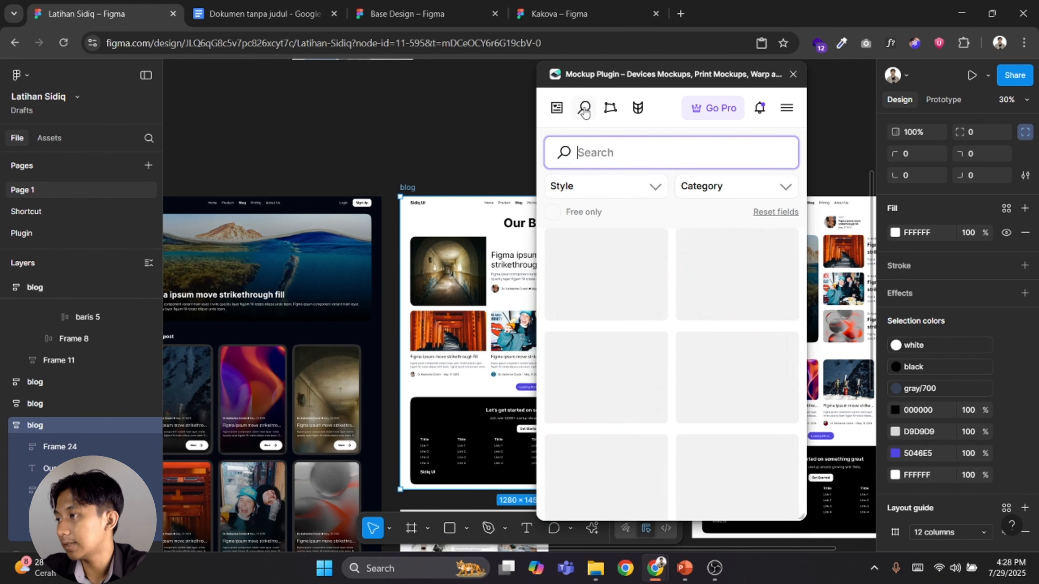
click(603, 191)
click(562, 214)
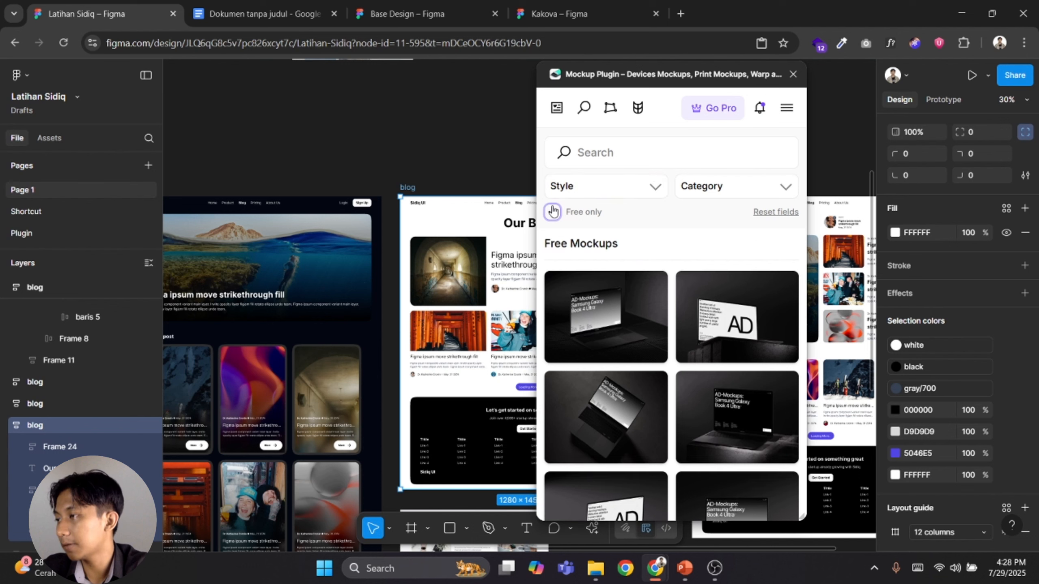
Look through the Style and Category filter options and browse the free Desktop mockups
click(610, 189)
click(702, 194)
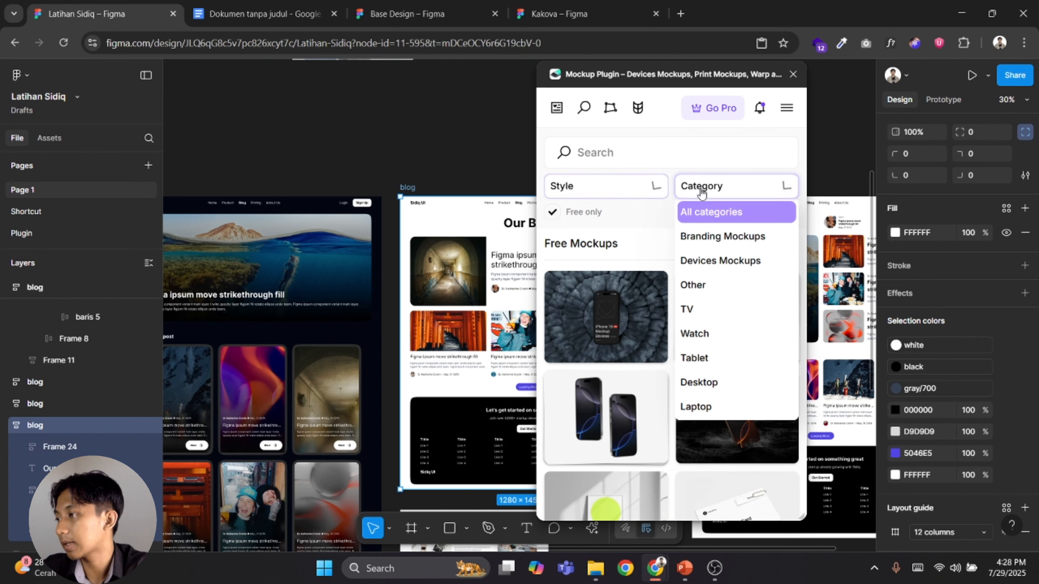
click(636, 189)
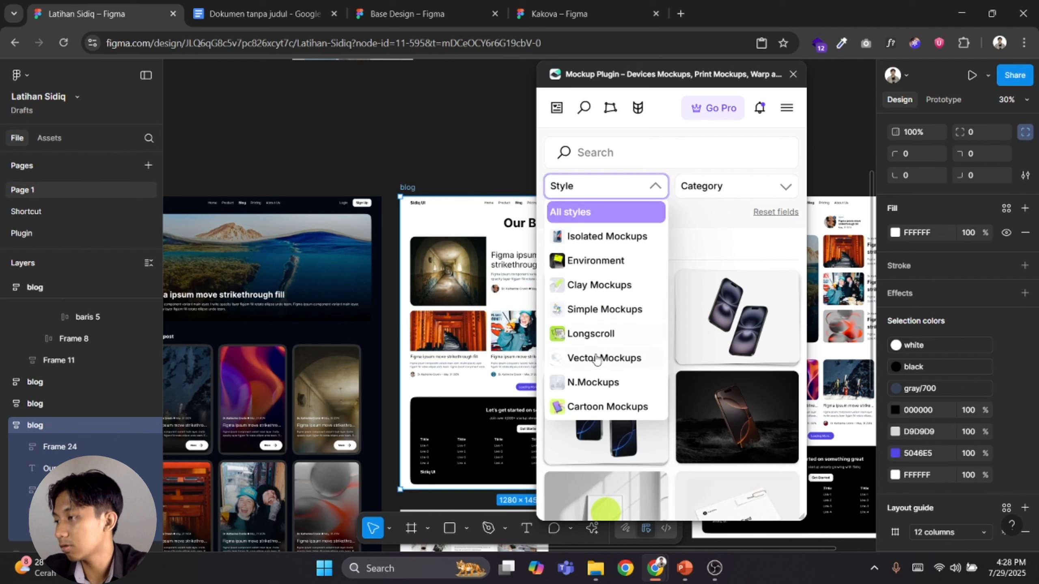
scroll(596, 320, down, 2)
scroll(610, 329, up, 2)
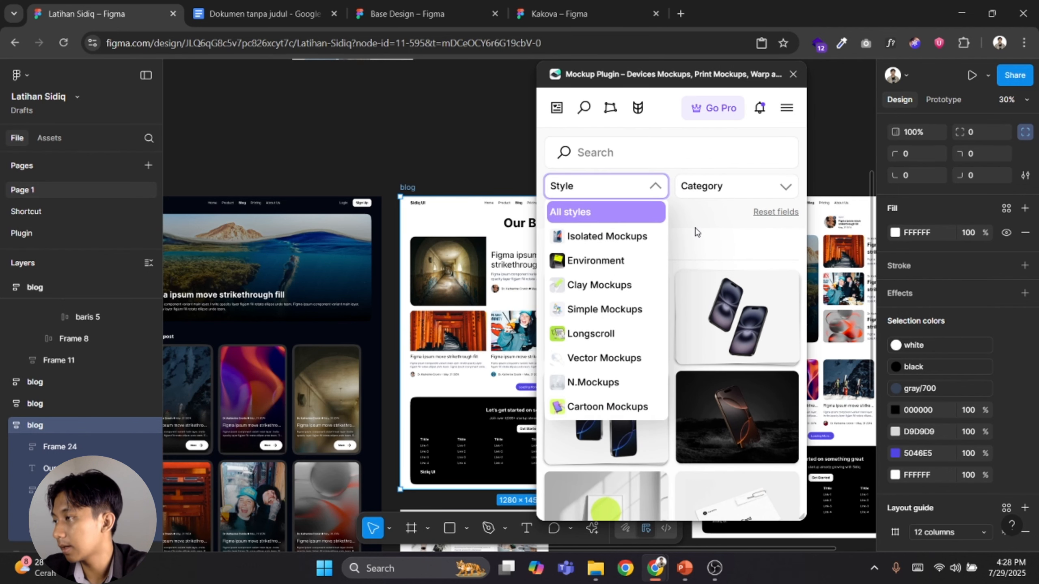
click(706, 188)
click(707, 187)
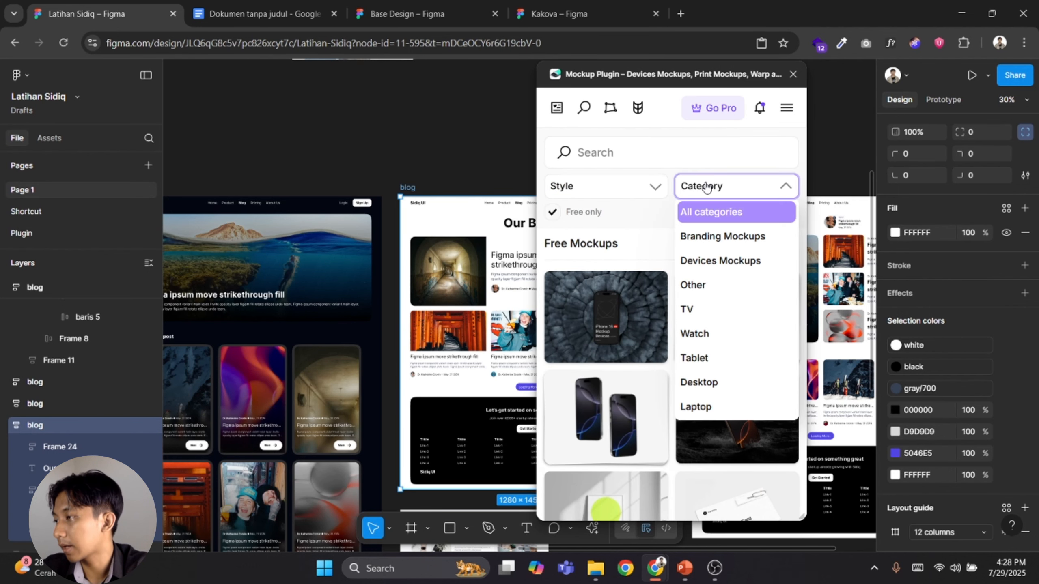
click(698, 382)
scroll(699, 330, down, 2)
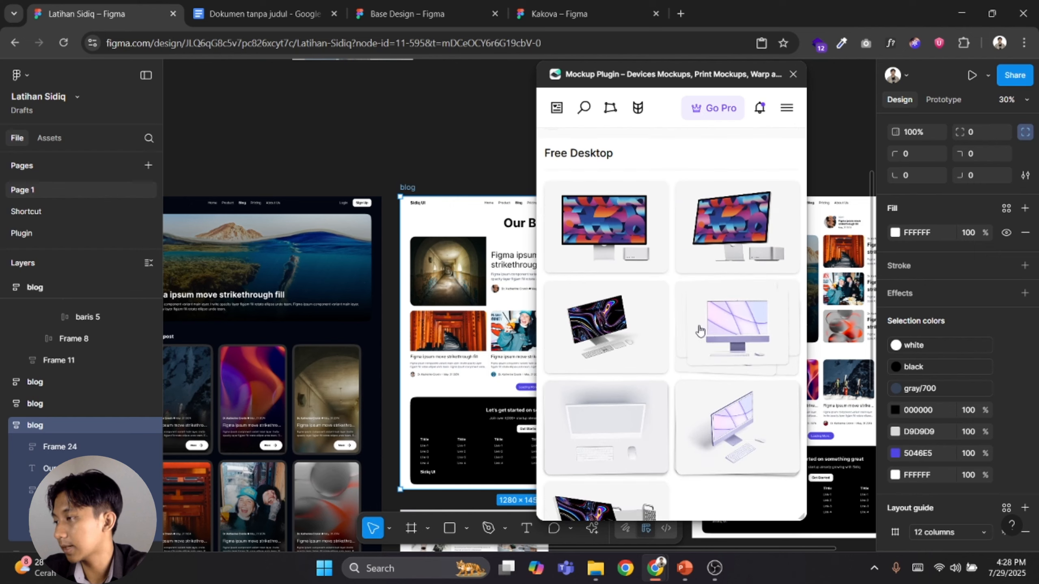
scroll(699, 331, down, 2)
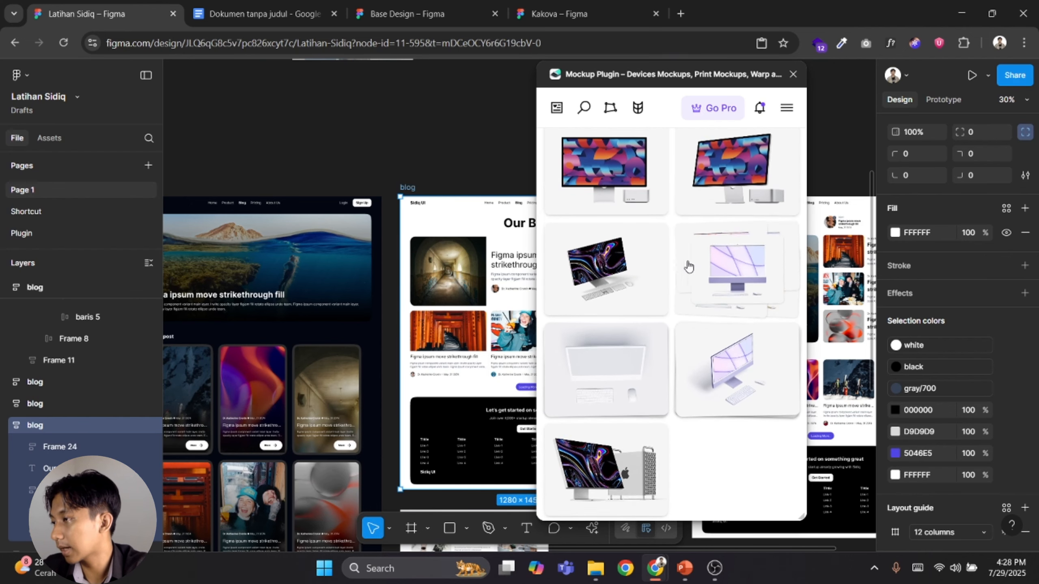
scroll(688, 266, up, 4)
Filter the free mockups by the Laptop category and open the MacBook #13 mockup
click(694, 193)
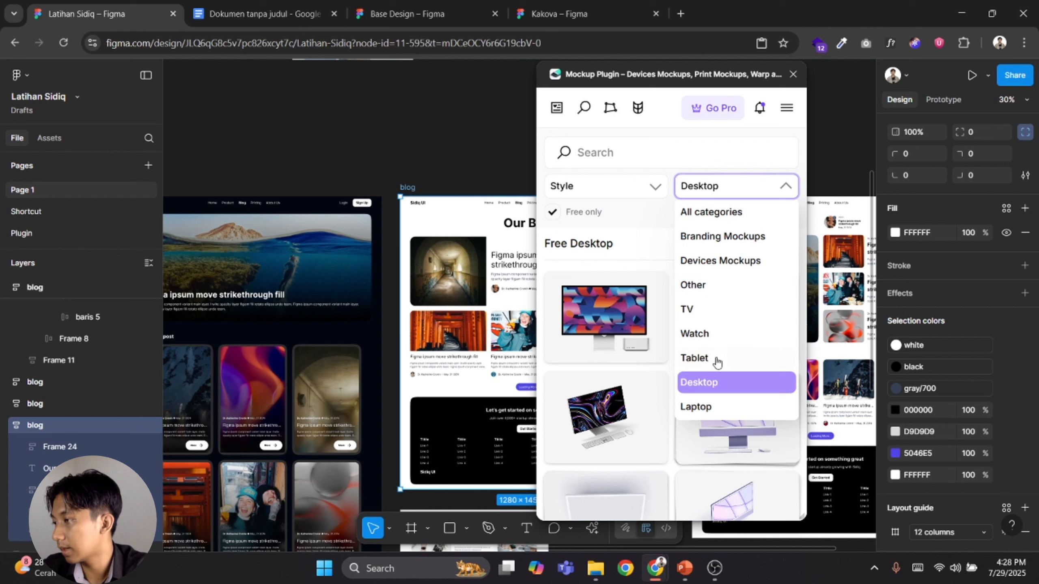
click(698, 406)
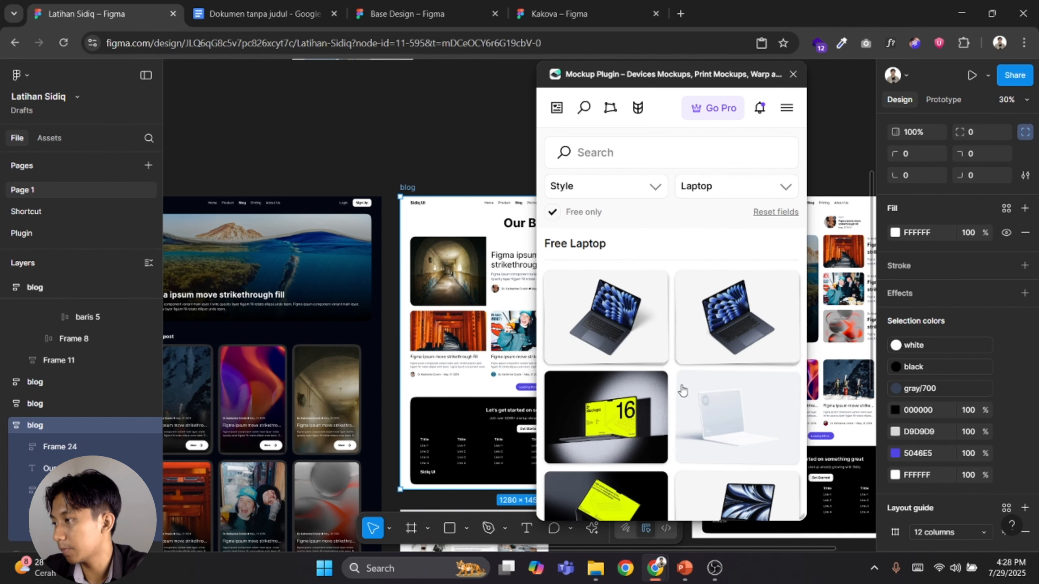
scroll(723, 385, down, 2)
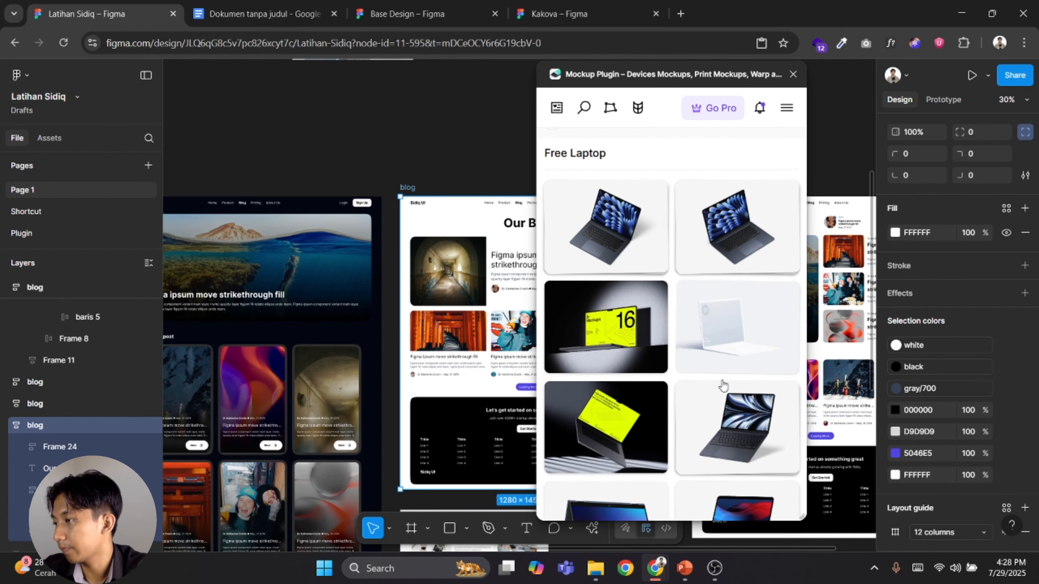
click(606, 339)
Use the "Our Blog" frame as the MacBook #13 screen image, cropped to the upper part of the page
drag(404, 290, 261, 285)
click(682, 268)
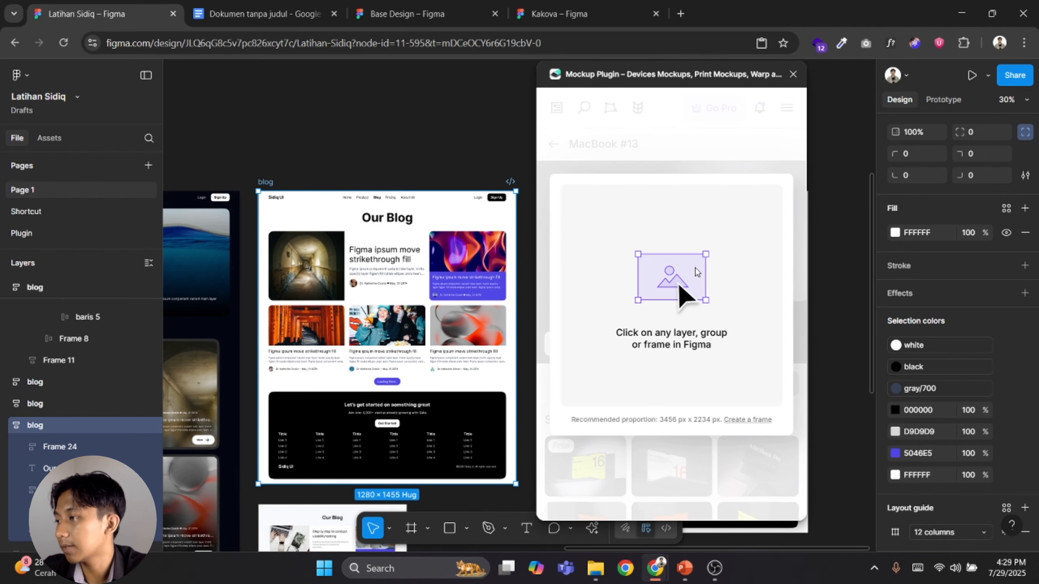
click(362, 174)
click(270, 181)
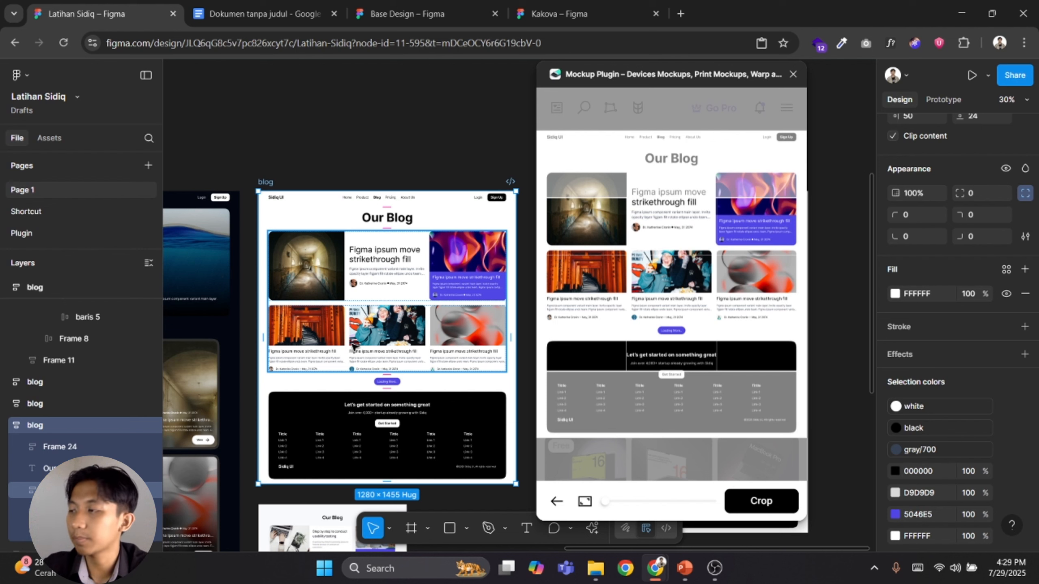
scroll(724, 348, up, 2)
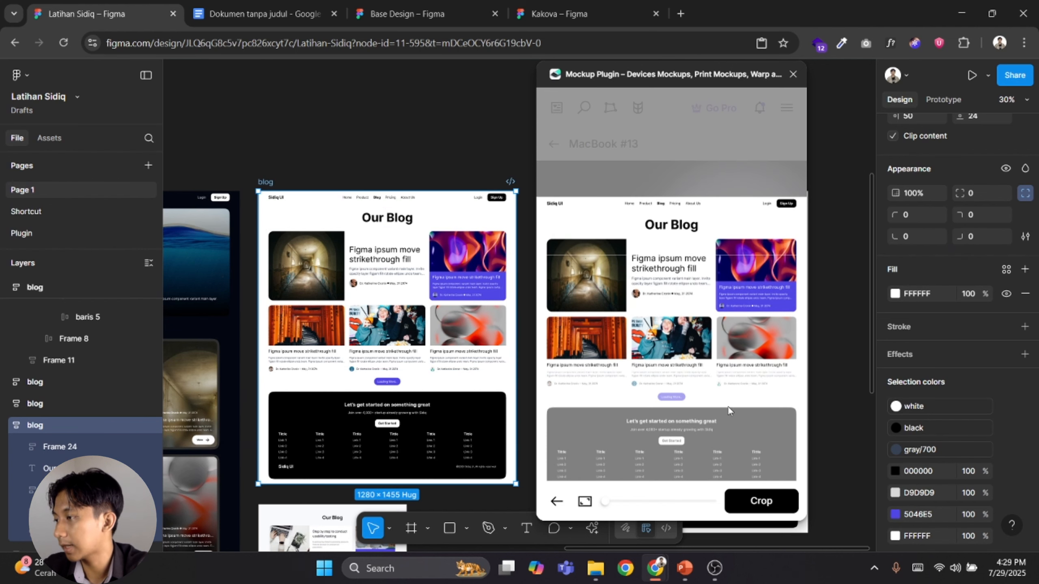
click(746, 503)
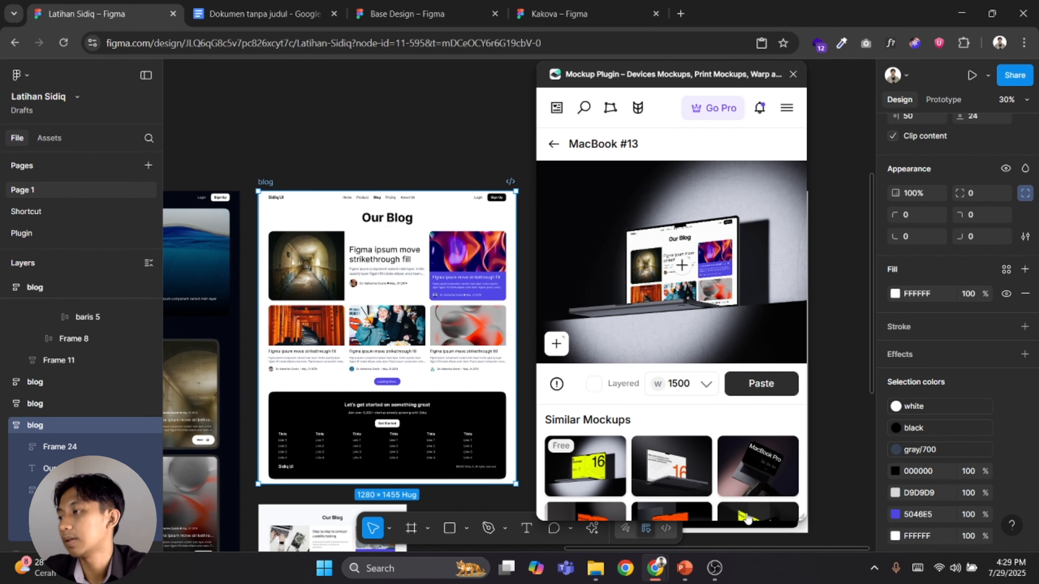
Paste the mockup at 1500 width, place it beside the last blog frame and close the plugin
click(747, 380)
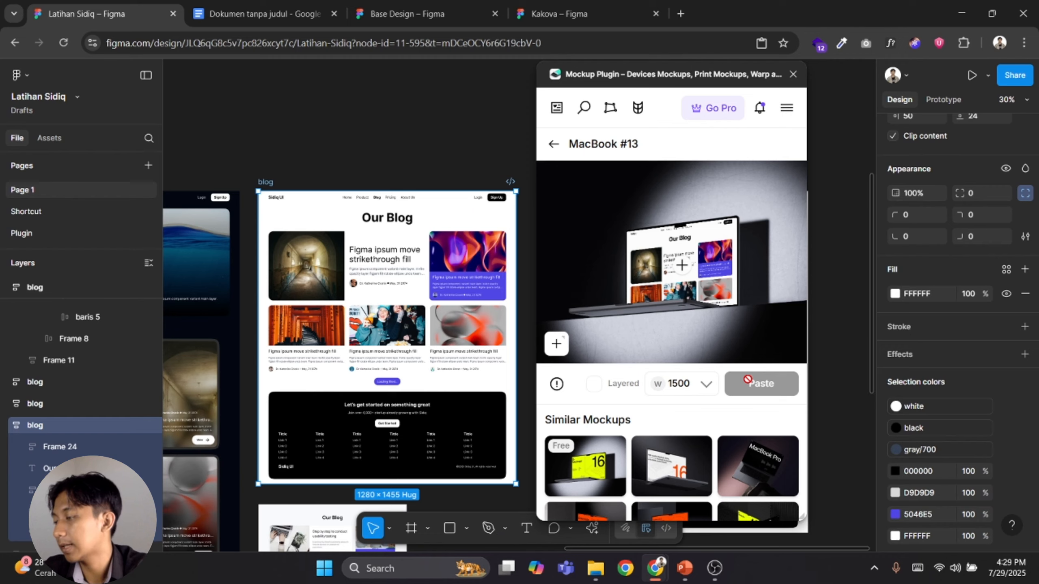
scroll(452, 306, down, 6)
drag(452, 307, 487, 223)
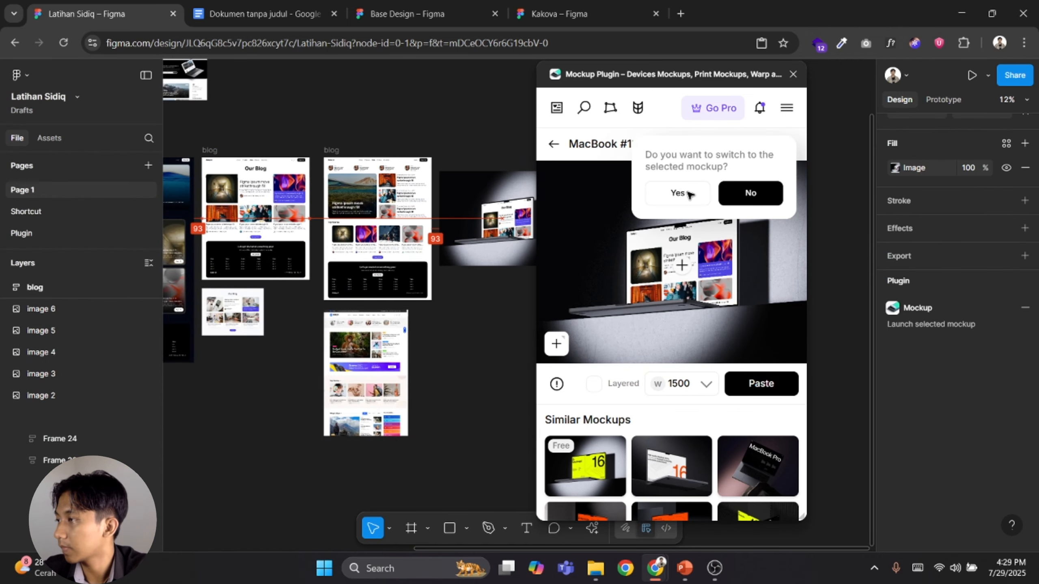
click(677, 193)
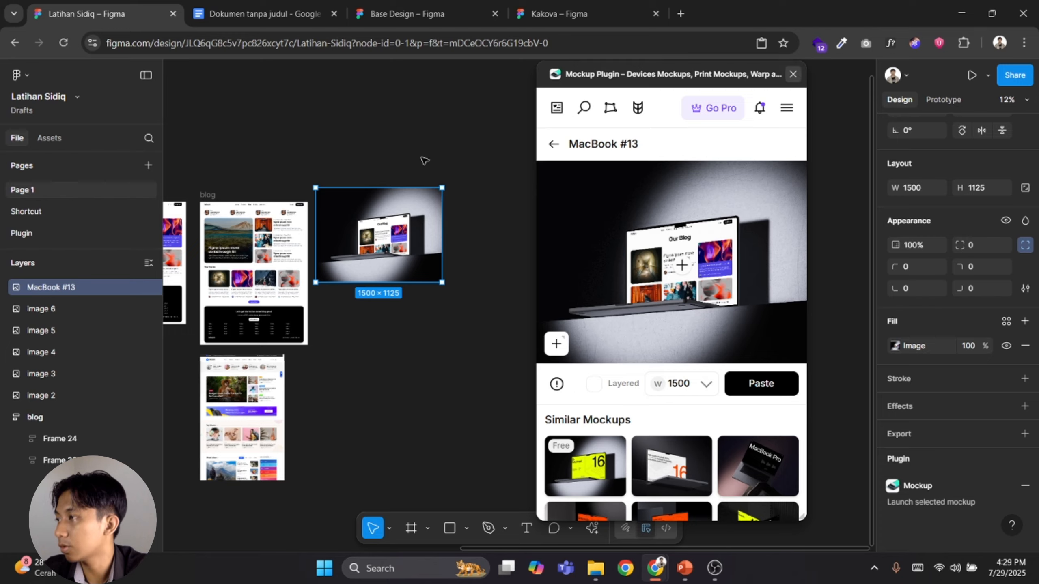
scroll(360, 253, up, 5)
scroll(609, 235, down, 1)
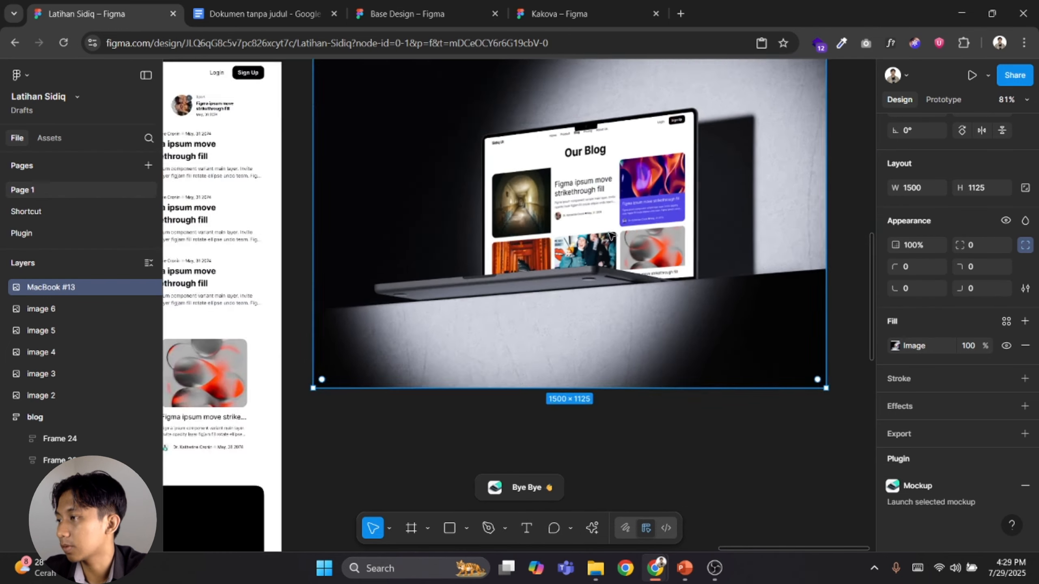
scroll(610, 236, down, 6)
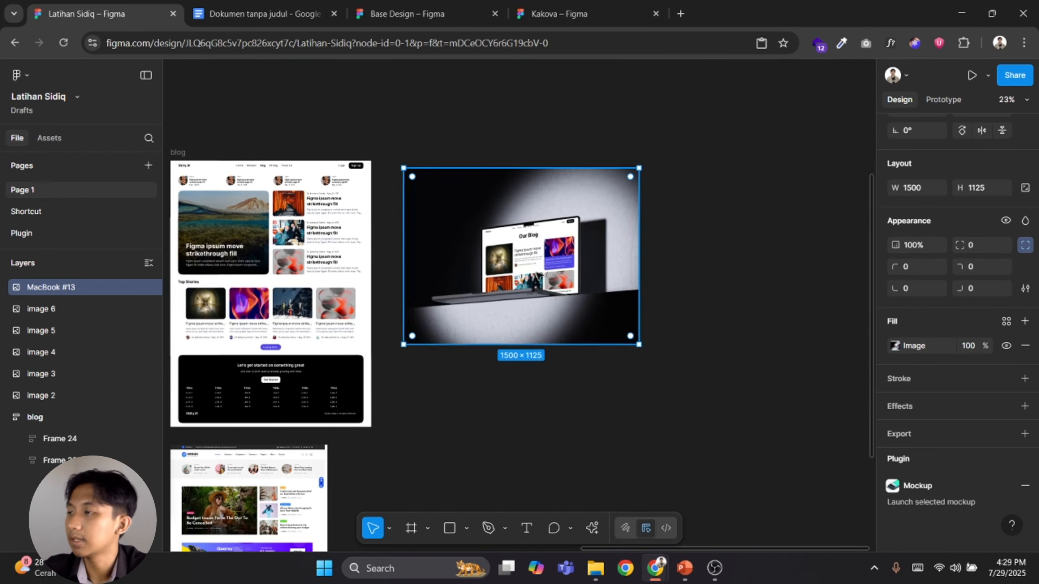
click(475, 364)
scroll(475, 364, left, 3)
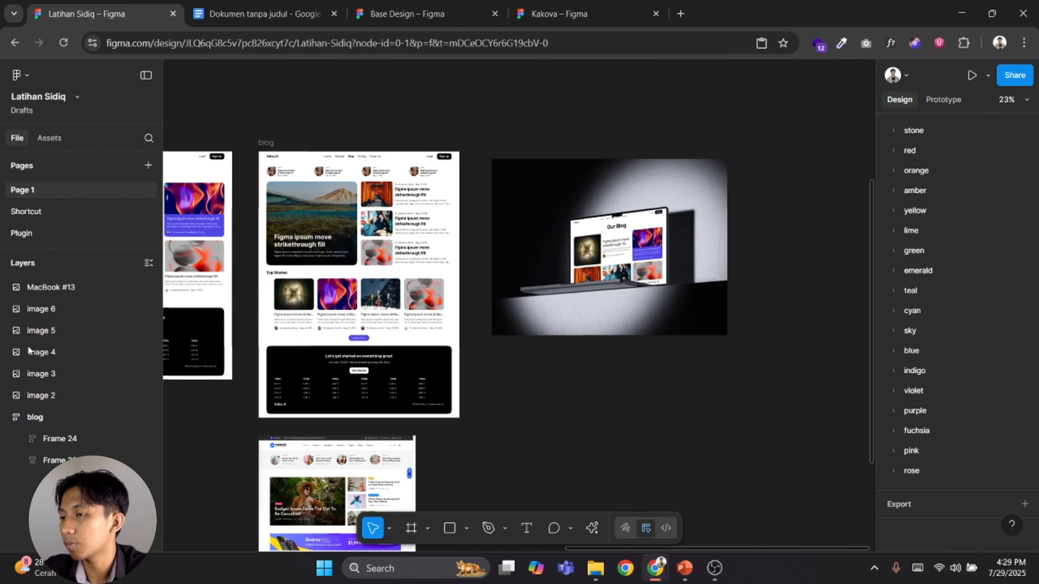
Add the note "(buat object abstrack)" after Blobs in the list on the Plugin page
click(18, 233)
scroll(482, 303, up, 3)
double_click(503, 271)
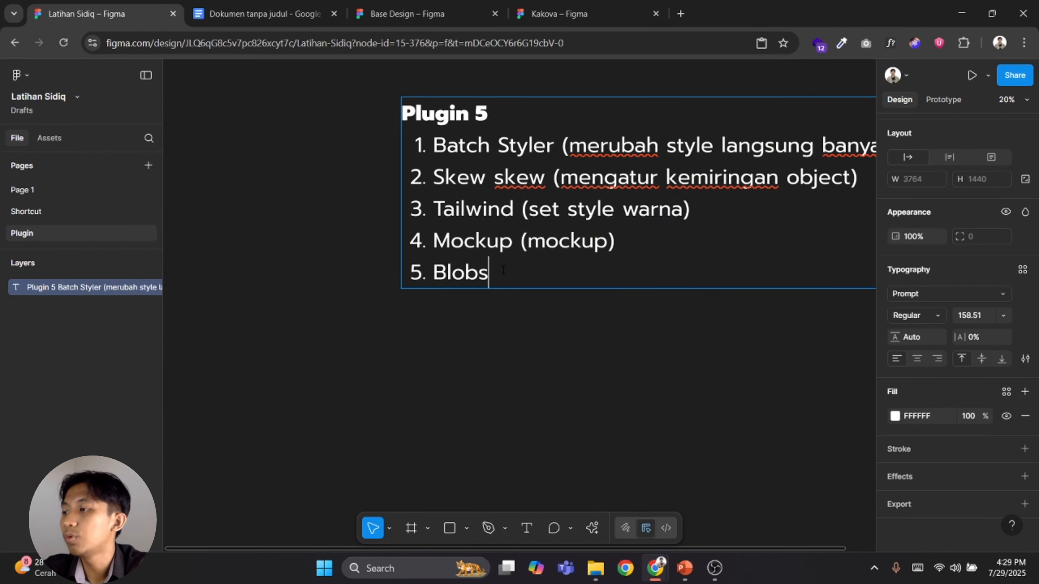
text((un)
key(BackSpace)
key(BackSpace)
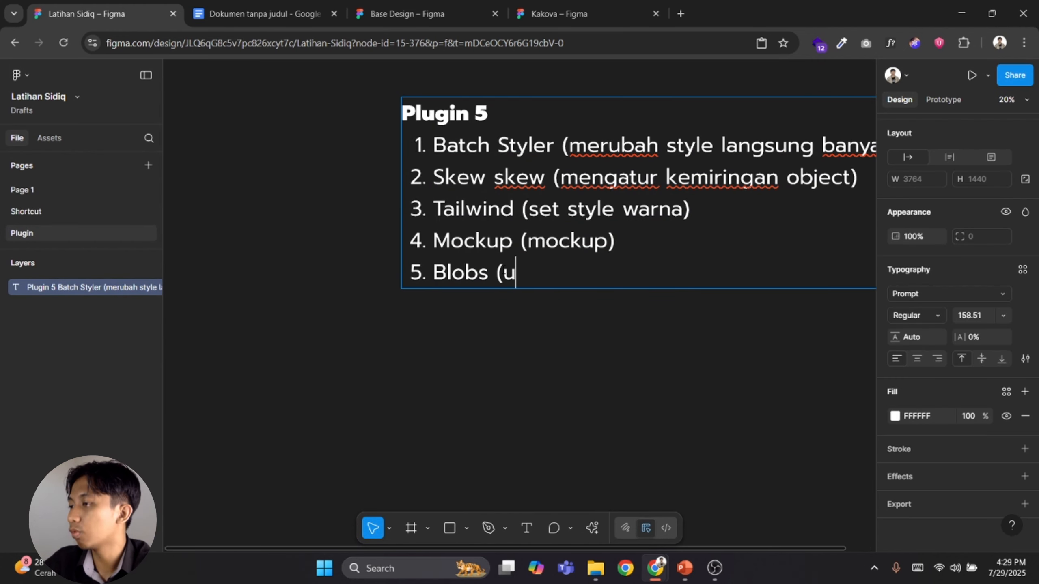
text(buat ob)
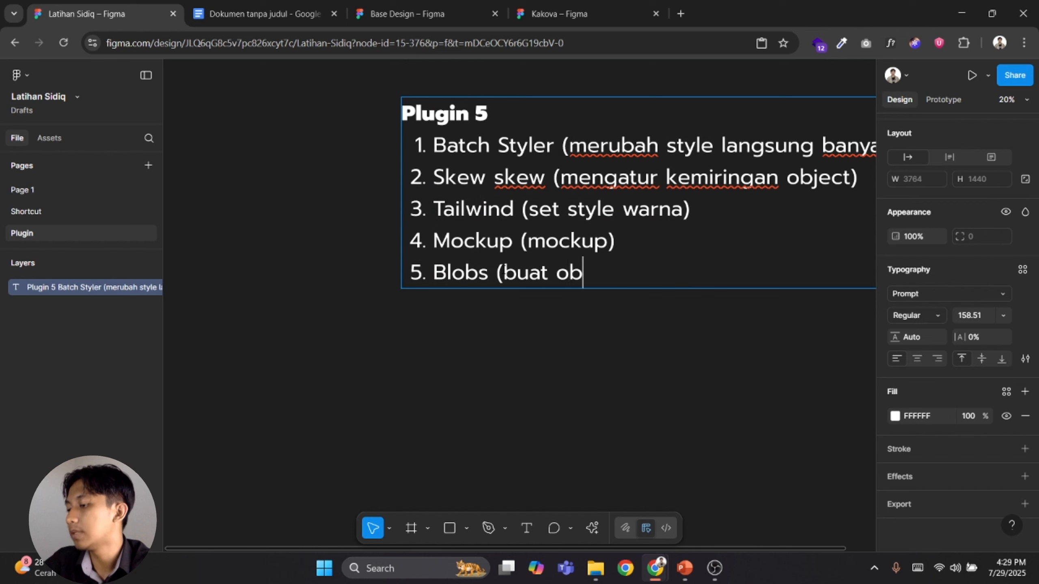
text(ject abstrack)
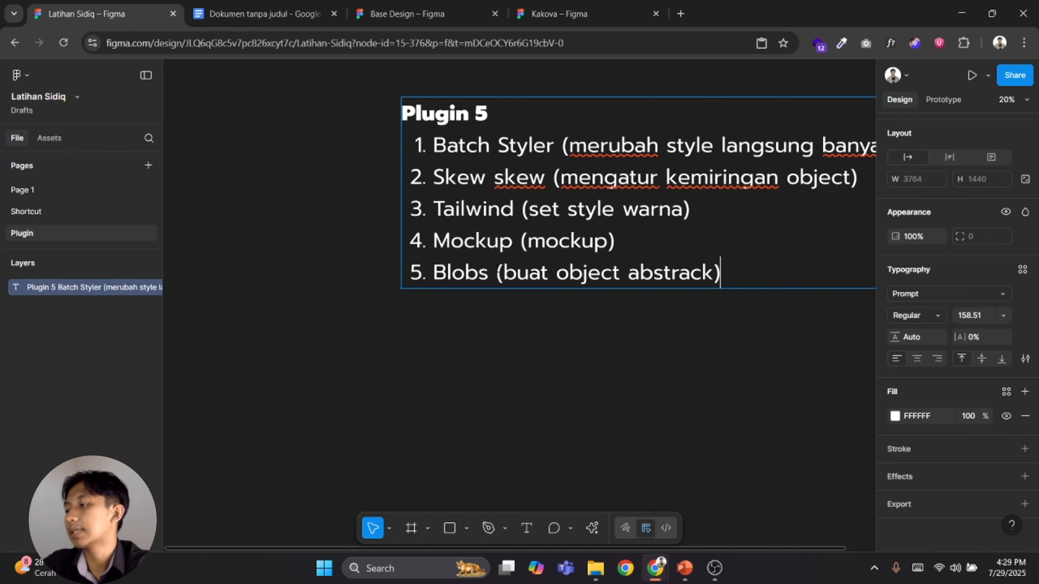
Finish editing the plugin list text and launch the Blobs plugin on the Plugin page
key(Escape)
key(Escape)
scroll(497, 382, down, 3)
key(ctrl+k)
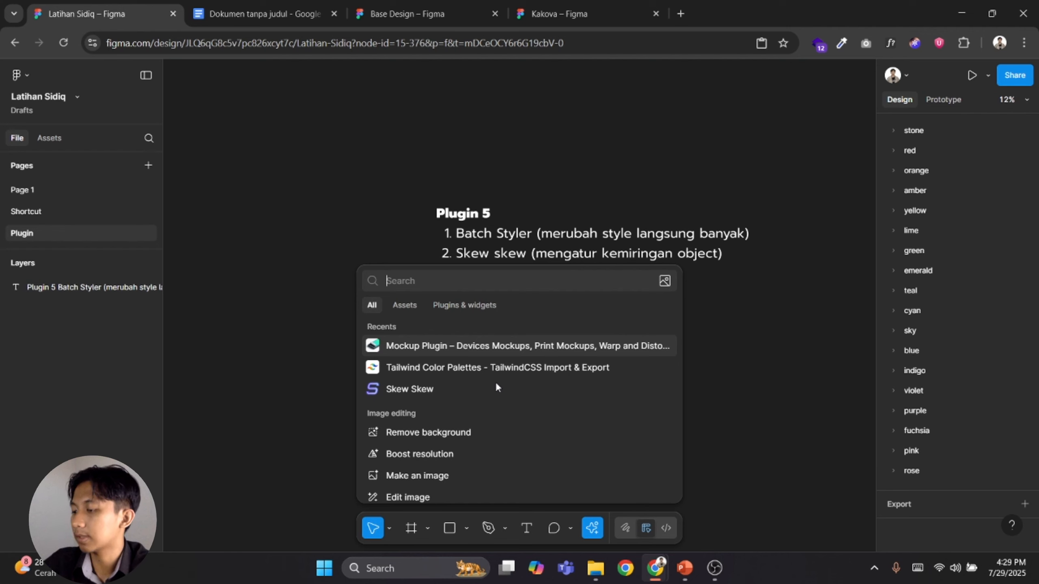
text(blo)
key(Return)
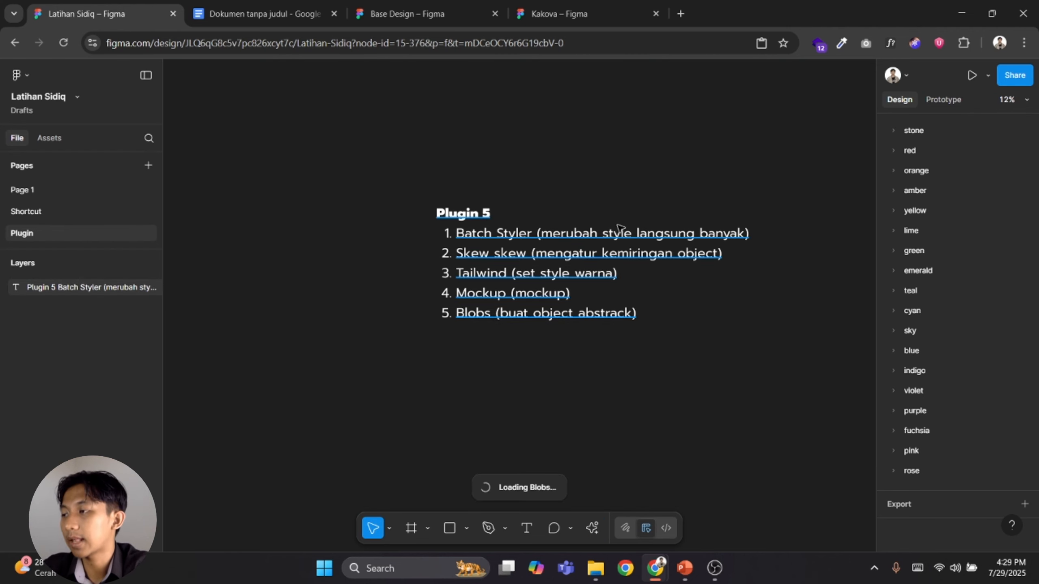
Insert five generated blob shapes with the Blobs plugin and close it
drag(631, 340, 596, 249)
click(624, 343)
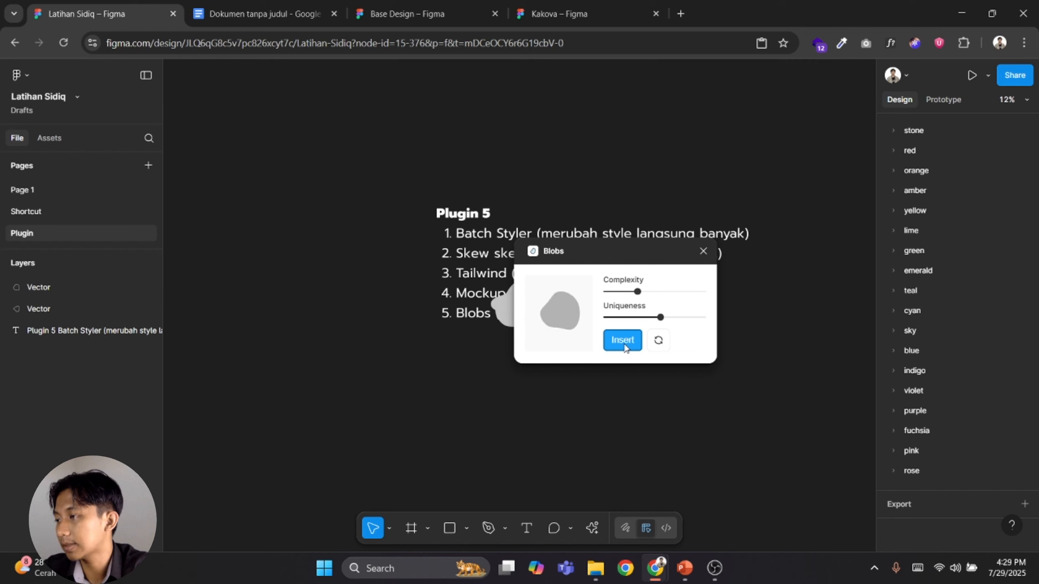
click(623, 342)
click(623, 342)
click(624, 341)
click(703, 251)
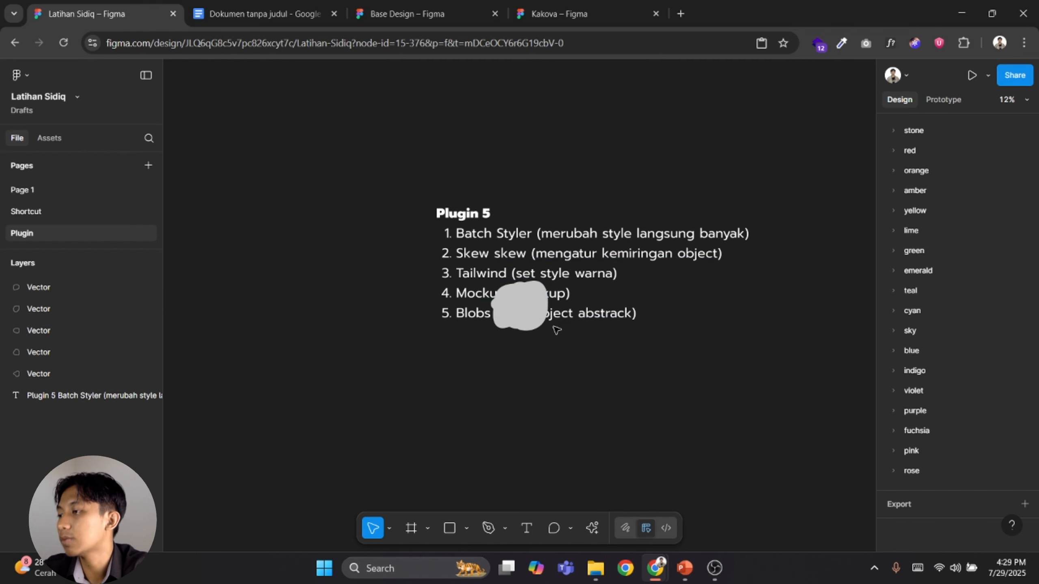
Spread three blobs apart below the plugin list and paste copies of them into the large hero card of the last blog frame on Page 1
drag(521, 313, 374, 403)
drag(426, 423, 327, 363)
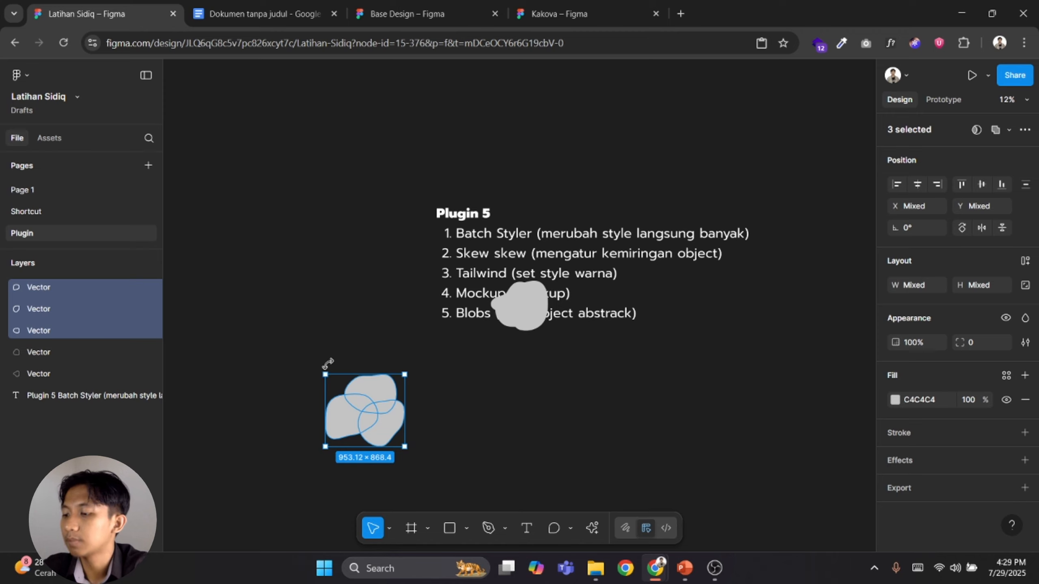
click(25, 190)
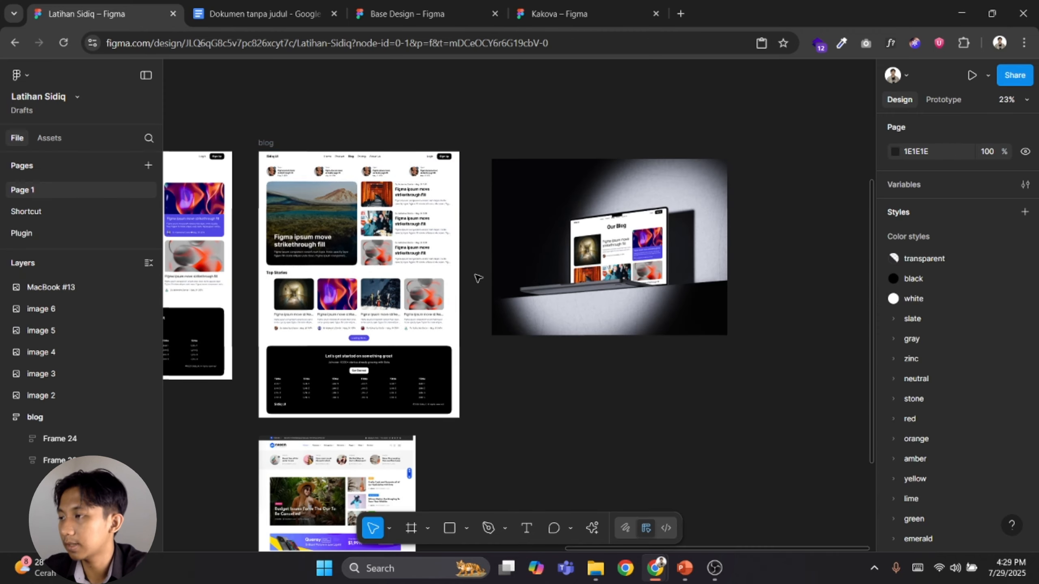
scroll(475, 274, up, 3)
scroll(577, 255, up, 5)
click(614, 229)
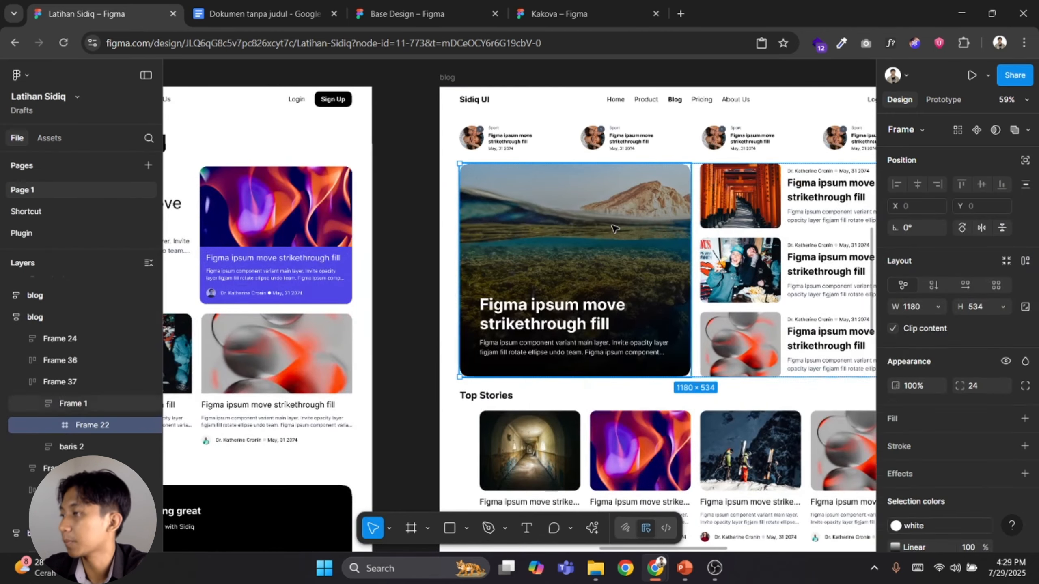
key(ctrl+v)
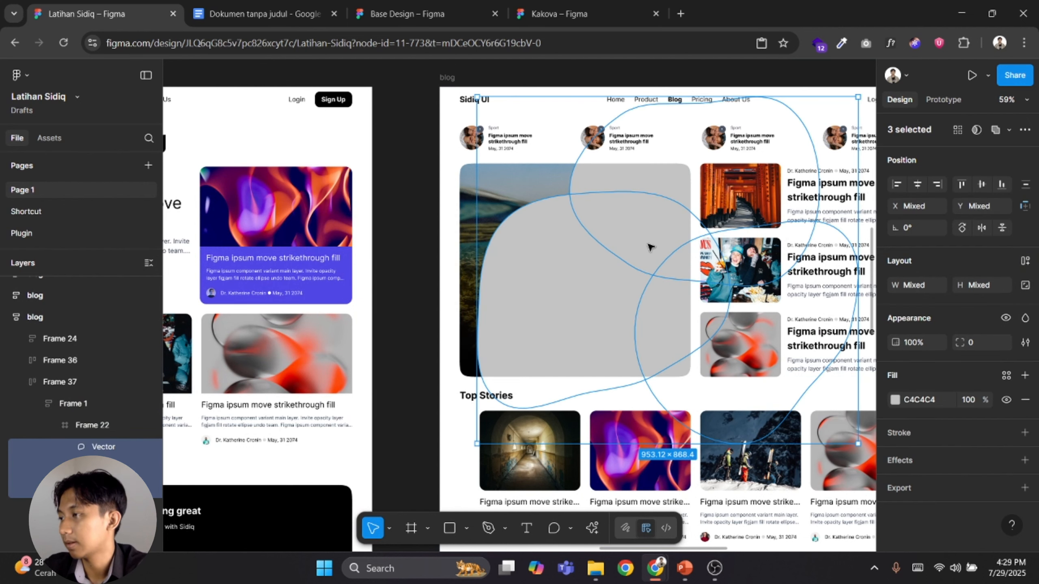
Shift the three pasted blobs to the left over the hero card and replace the lower-left blob's fill with a 1 px black stroke
click(523, 318)
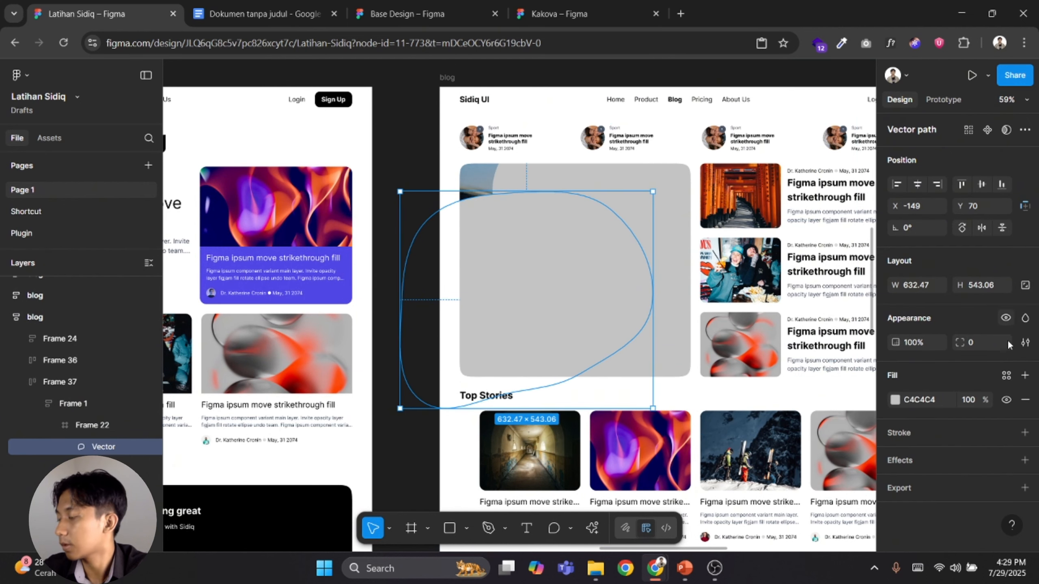
click(1025, 399)
click(1025, 430)
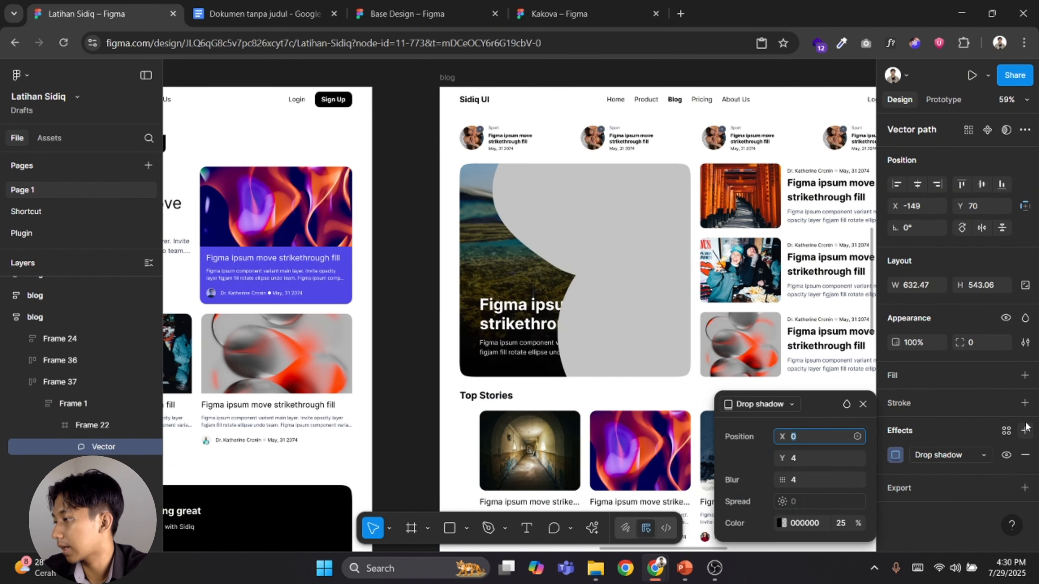
click(1025, 455)
click(1025, 403)
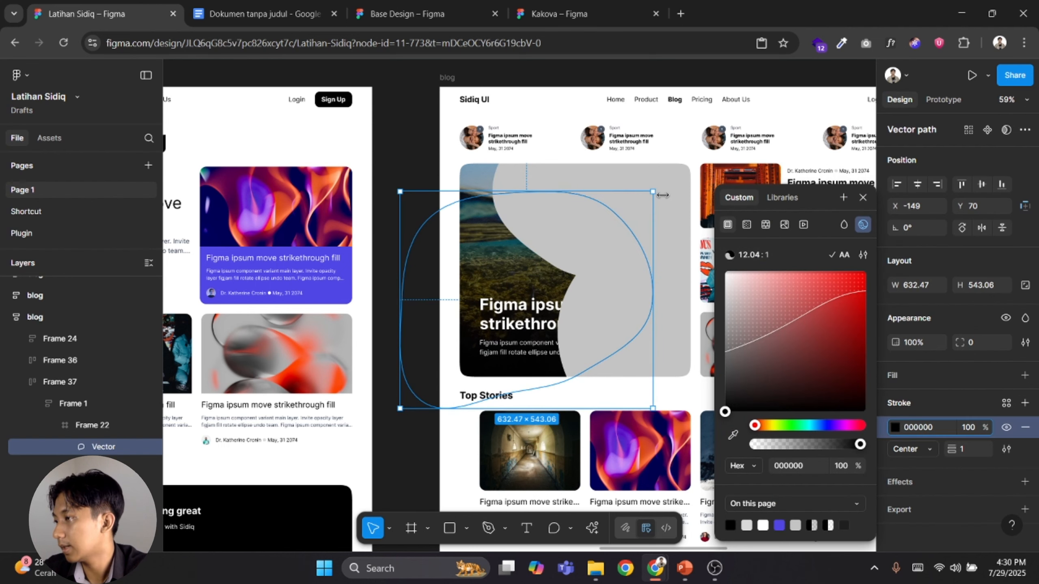
Replace the upper blob's fill with a thin white stroke of width 1
click(663, 198)
click(1025, 400)
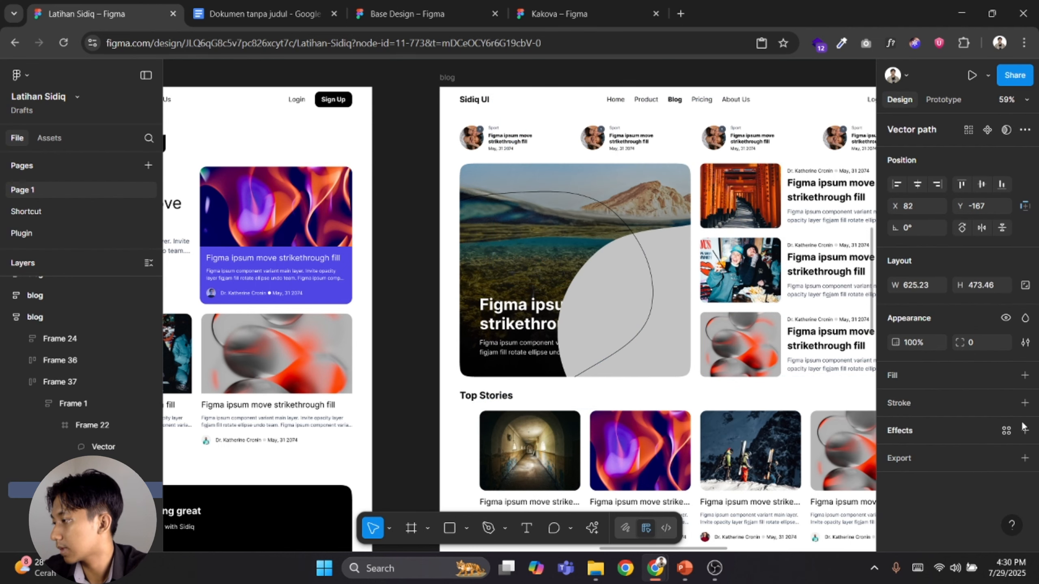
click(1025, 403)
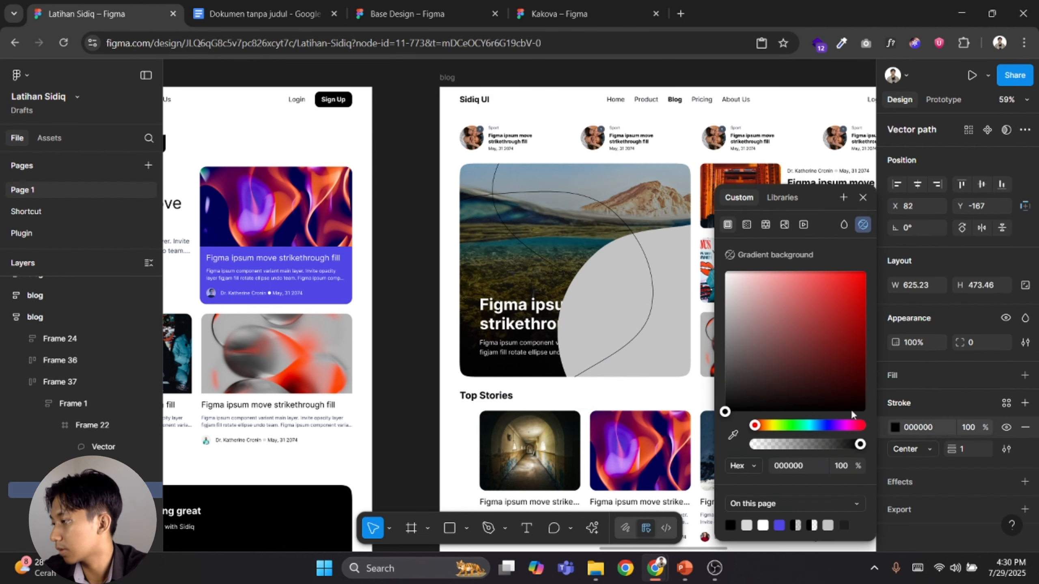
Add an effect to the lower-right blob, try Texture and settle on Noise
click(654, 370)
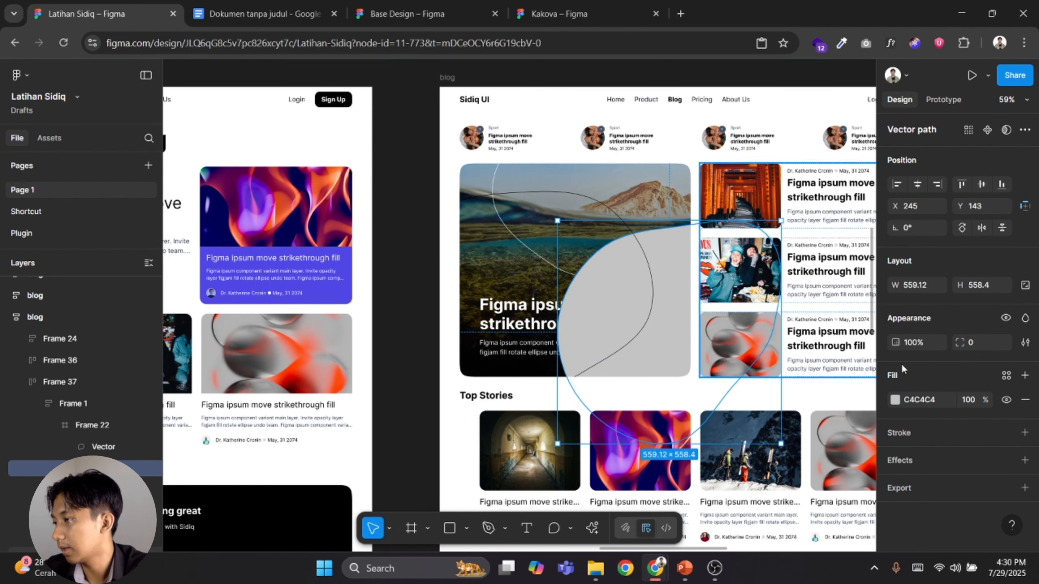
click(1025, 460)
click(981, 491)
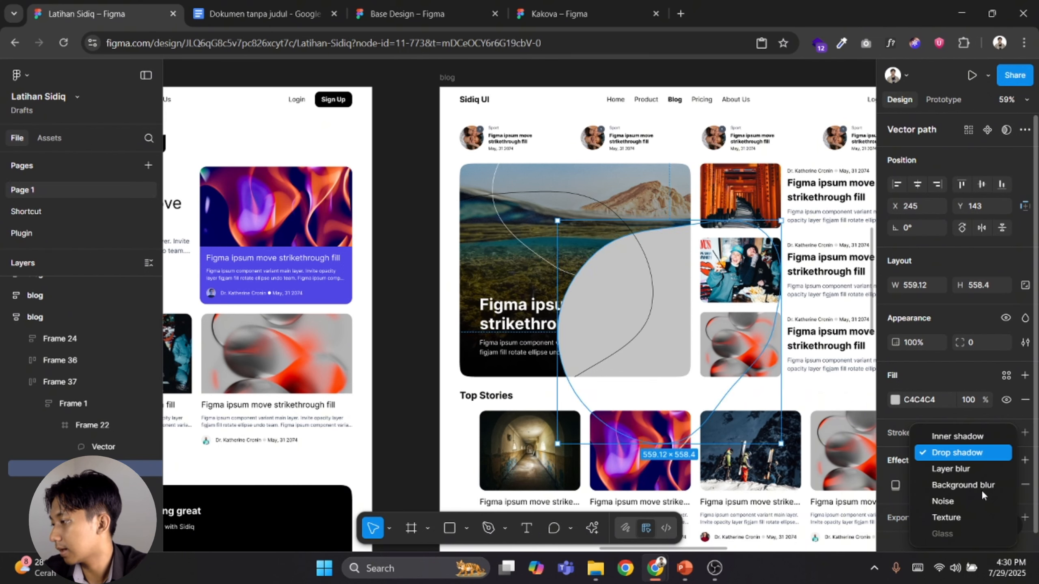
key(Escape)
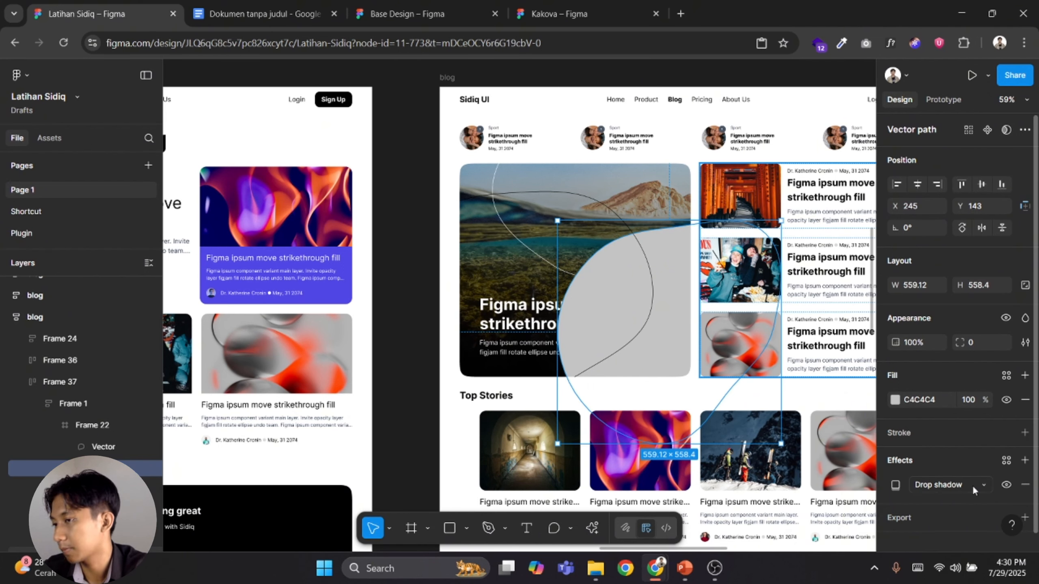
click(981, 485)
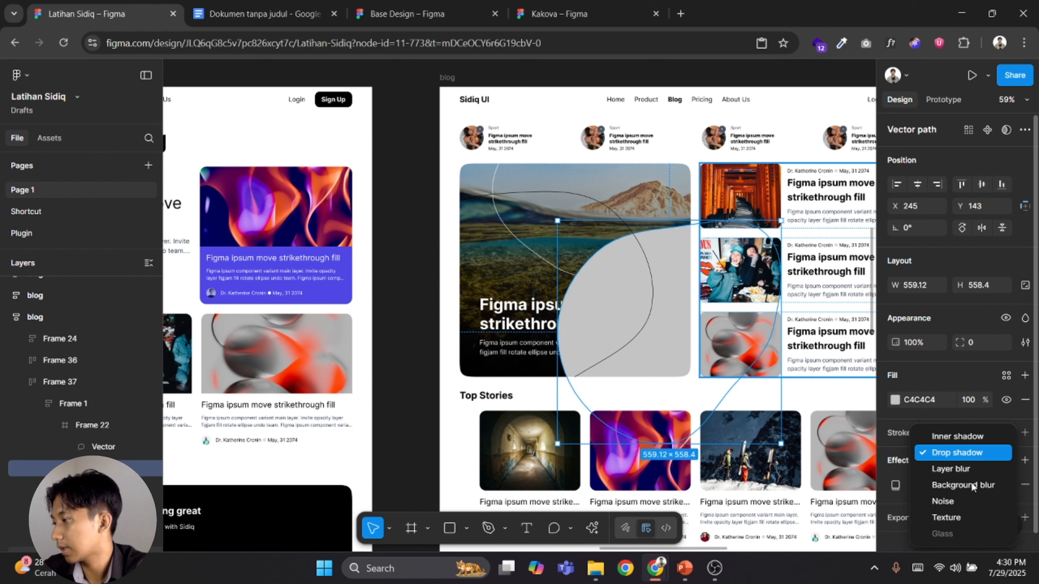
click(949, 513)
click(981, 486)
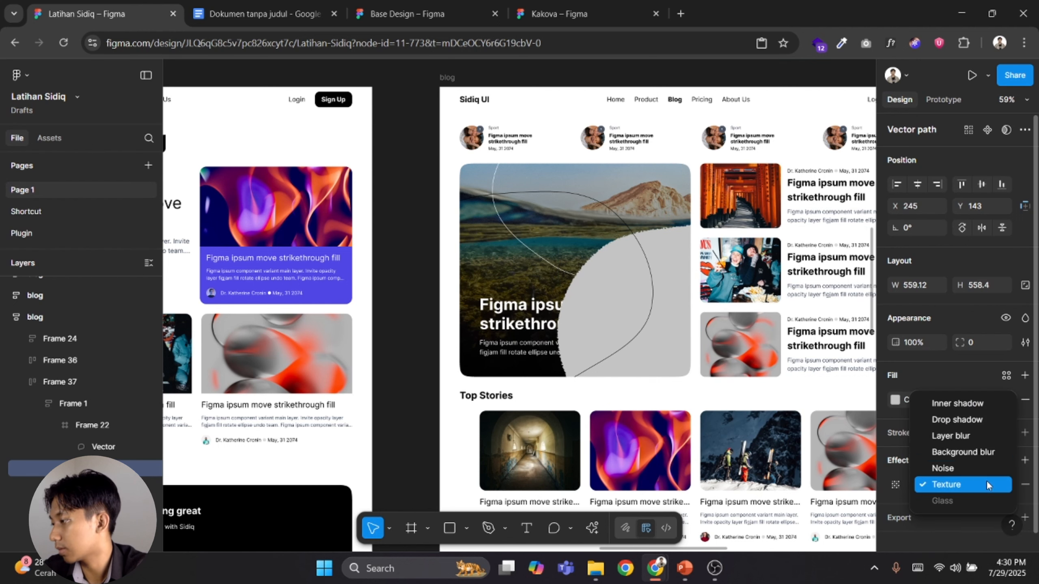
click(962, 461)
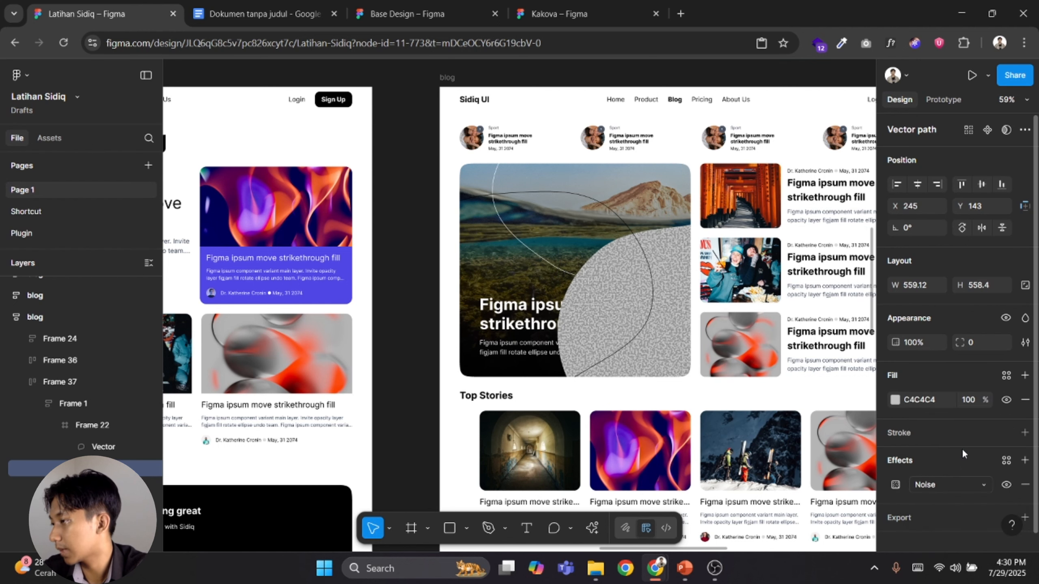
Set the blob's noise size to 2 and the noise color opacity to 12%
click(894, 486)
click(826, 482)
text(4)
click(842, 523)
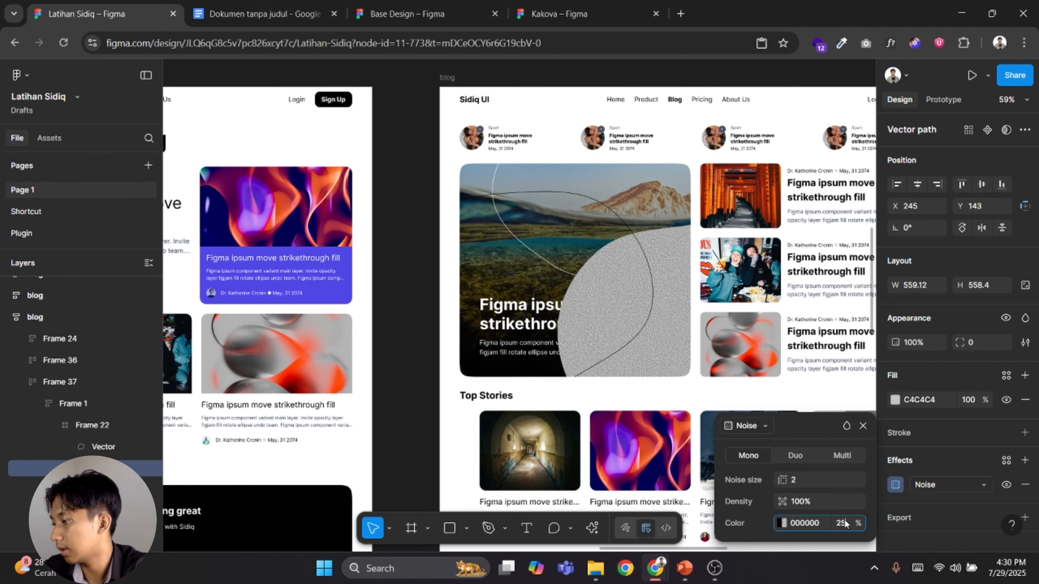
text(12)
key(Return)
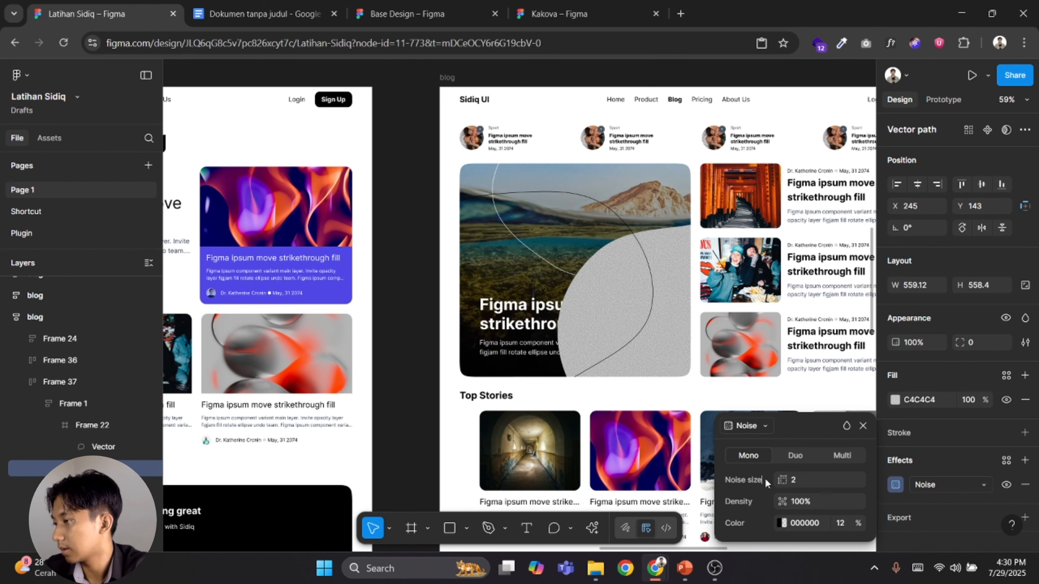
Add a second effect to the noisy blob as a uniform layer blur of 400
click(1024, 459)
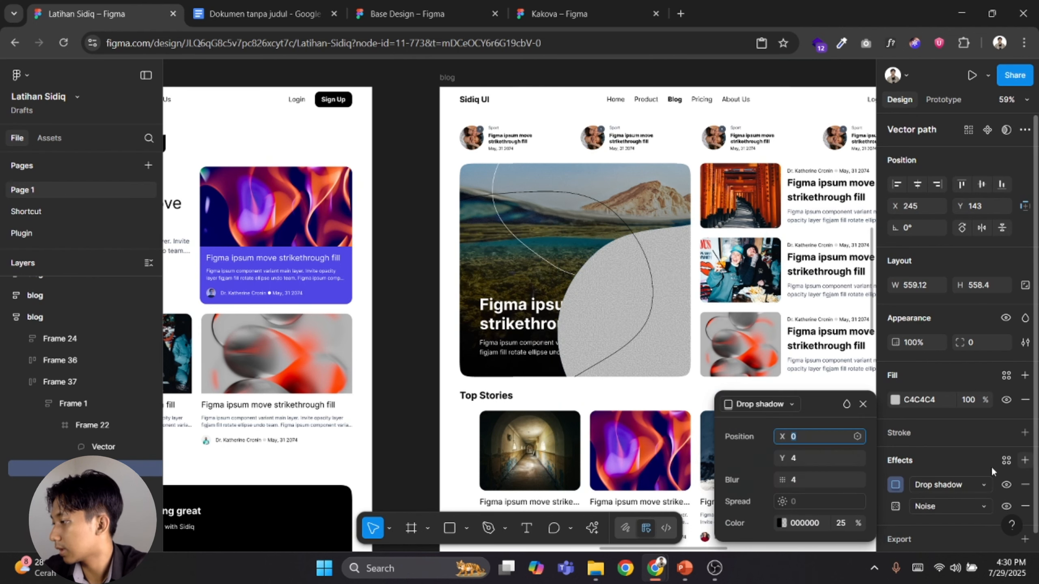
click(950, 486)
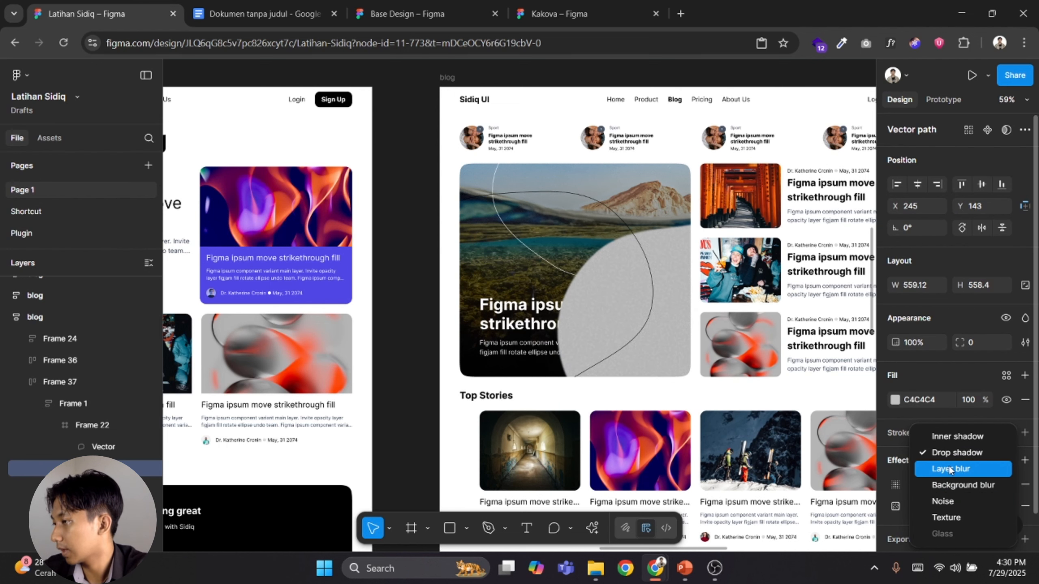
click(949, 470)
click(898, 482)
click(839, 519)
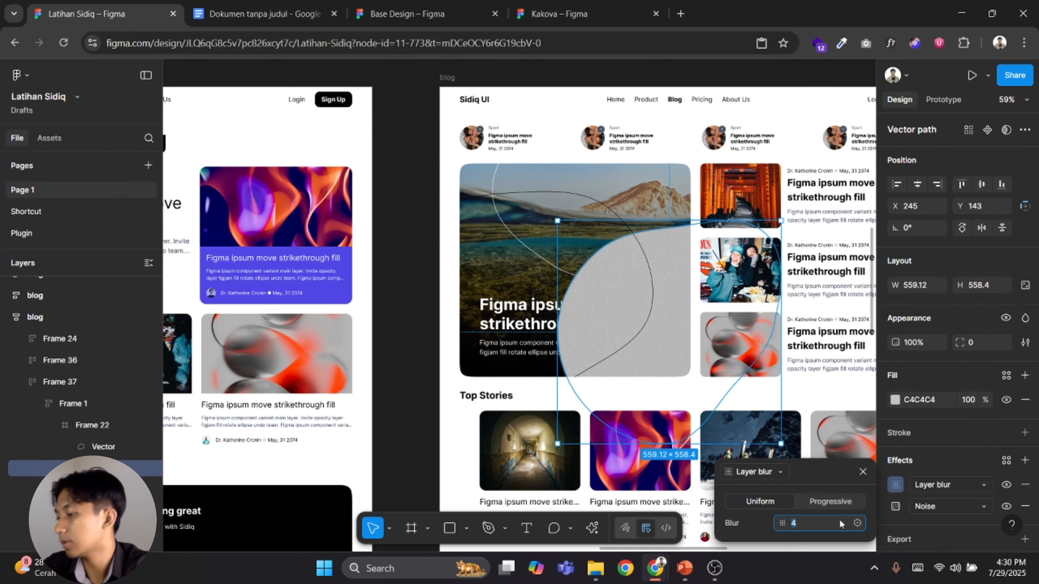
text(400)
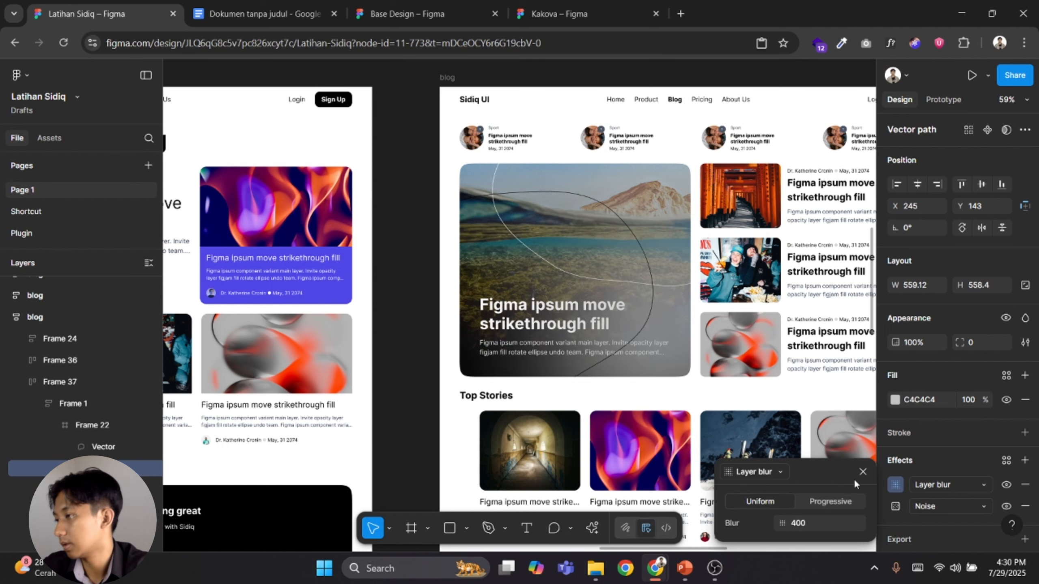
key(Escape)
Change the blurred blob's fill to cyan 58E9FF and set its layer opacity to 60%
scroll(681, 290, up, 3)
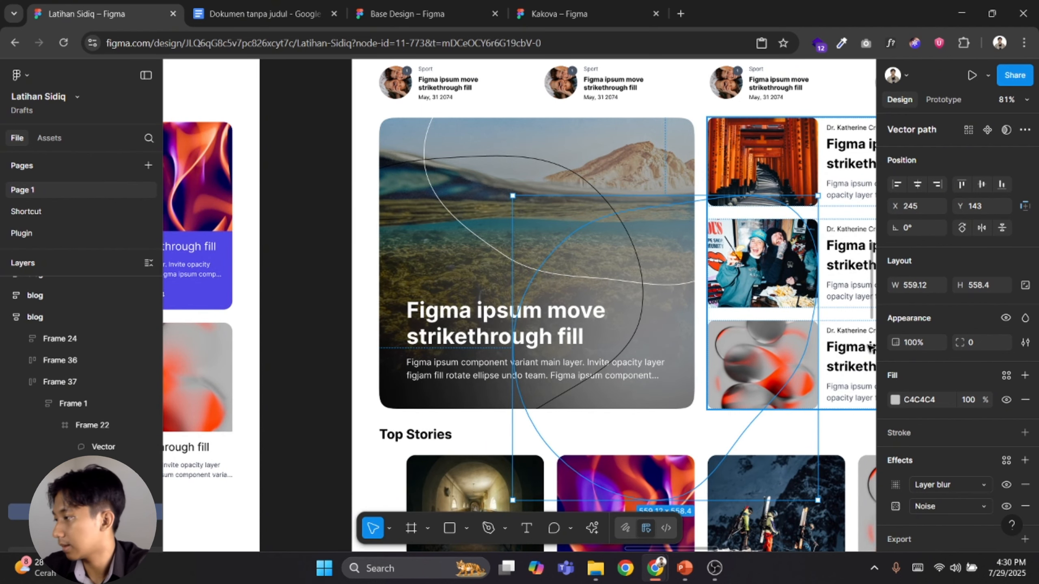
click(894, 400)
drag(822, 328, 724, 254)
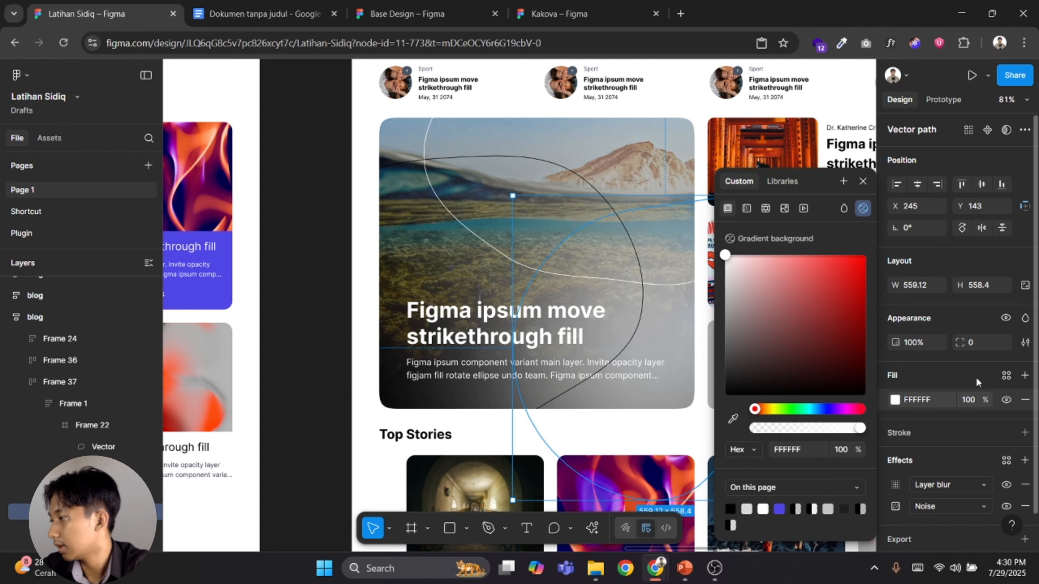
click(808, 409)
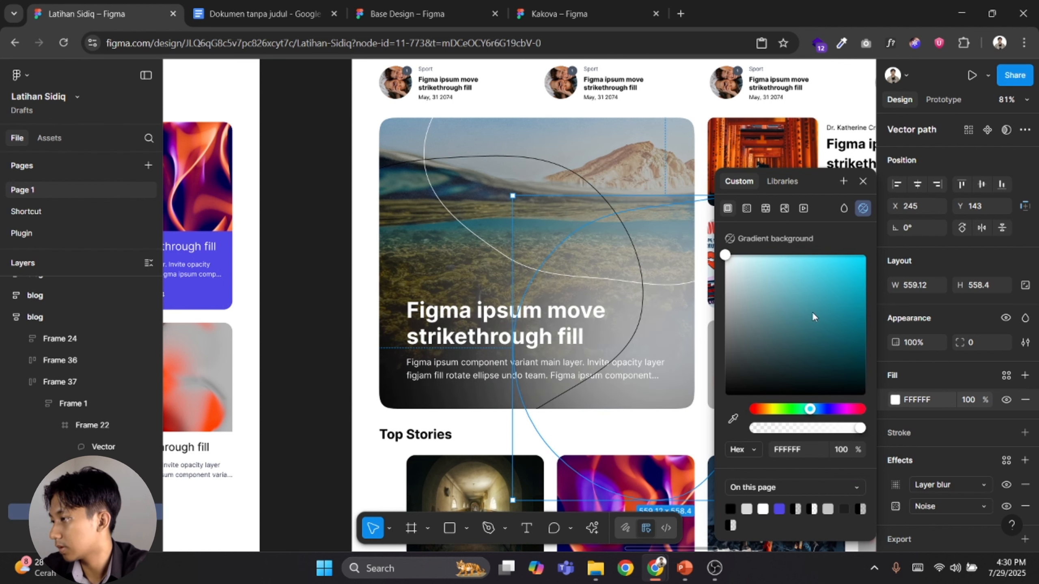
drag(812, 312, 817, 227)
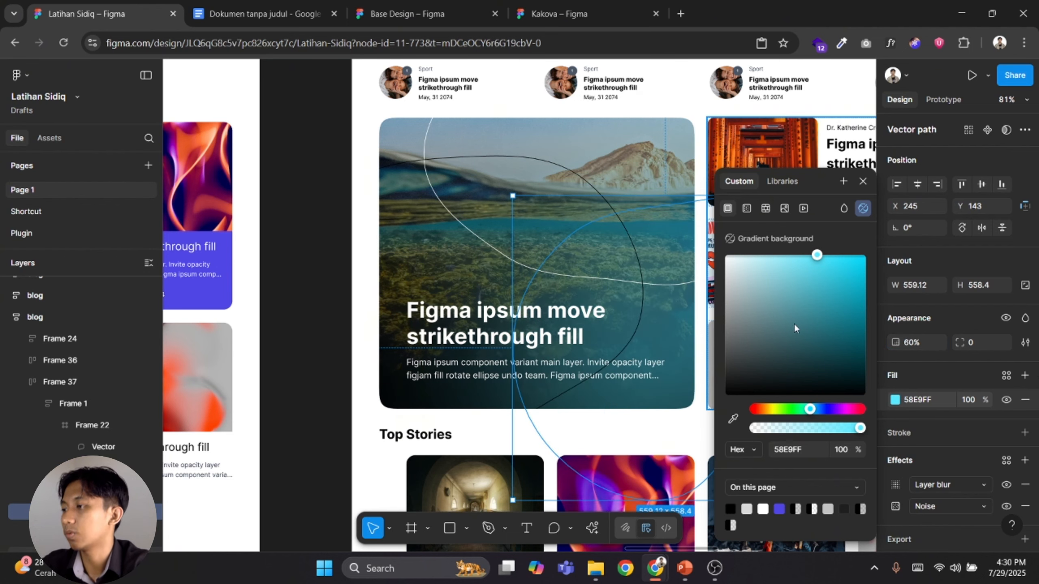
Recolor the black blob outline on the hero card to white and return to the Plugin page
click(332, 286)
scroll(333, 287, down, 1)
scroll(569, 313, up, 1)
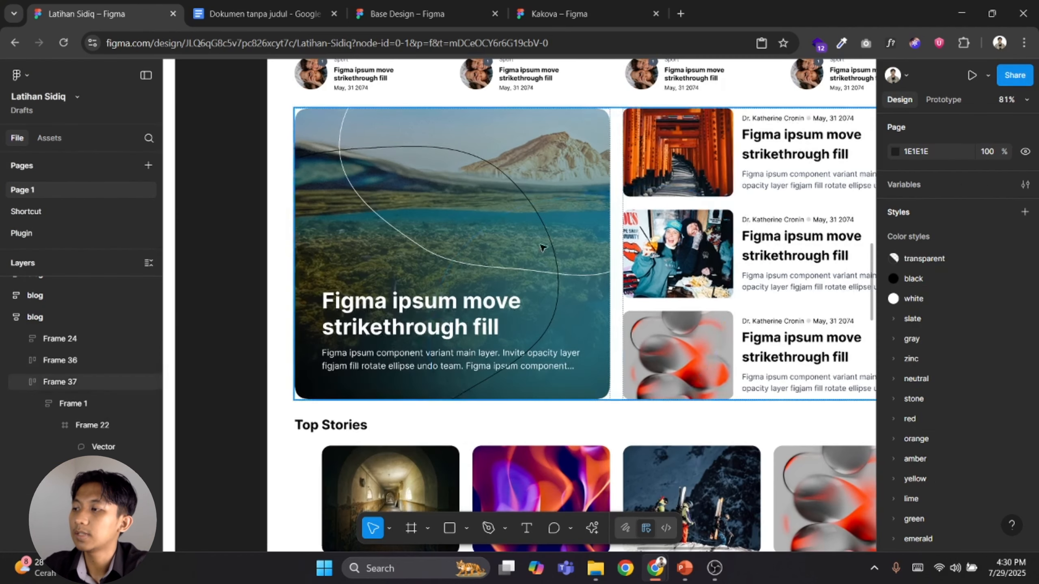
click(547, 229)
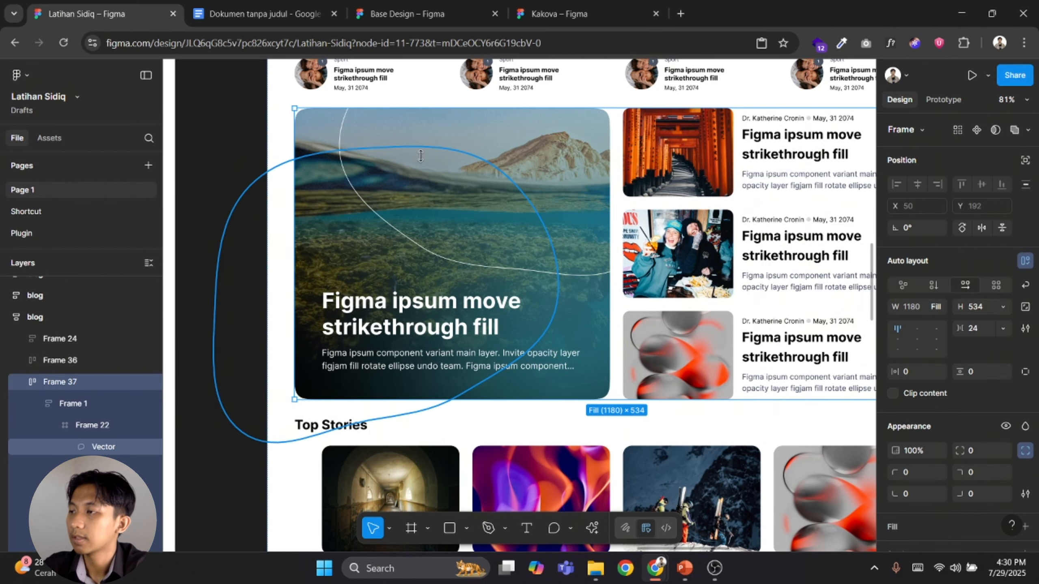
ctrl+click(412, 146)
click(895, 422)
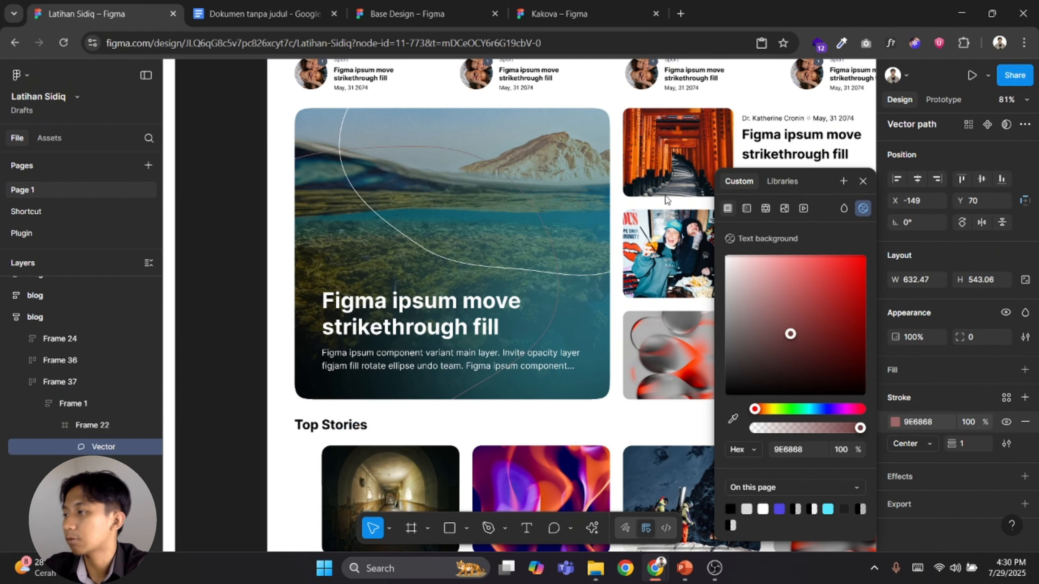
click(216, 95)
scroll(259, 105, down, 1)
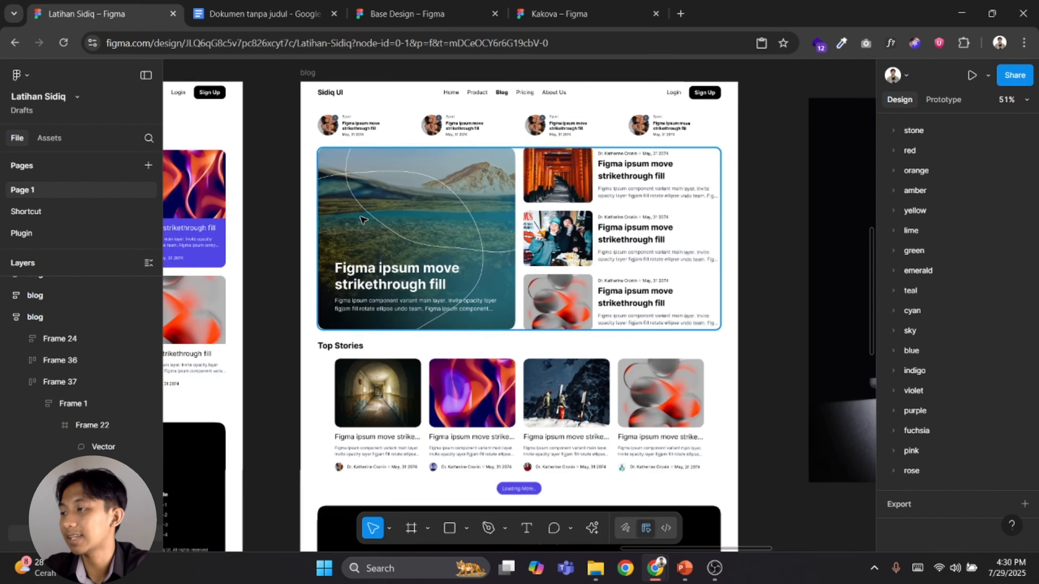
scroll(401, 150, up, 1)
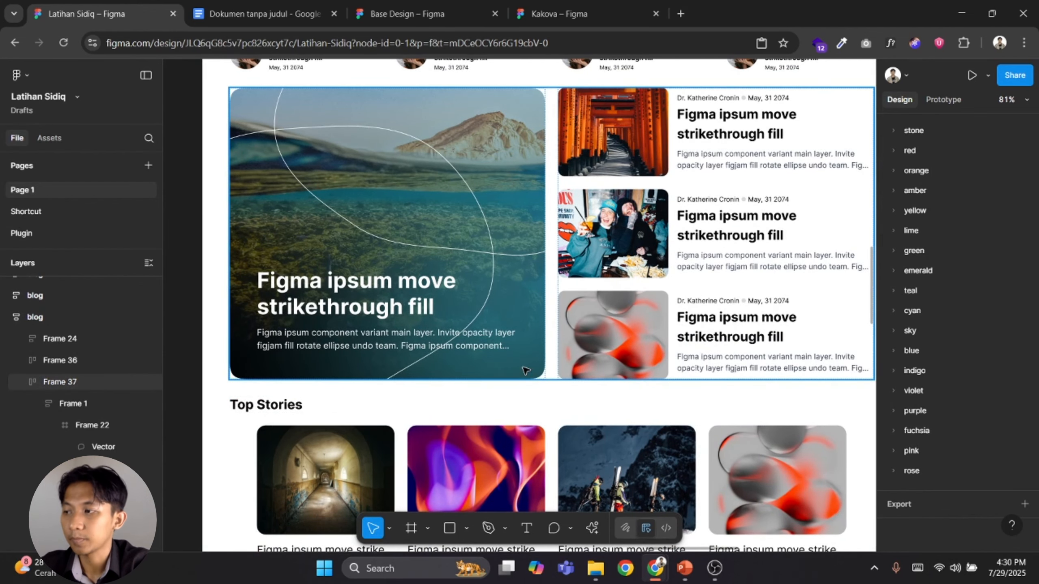
click(30, 233)
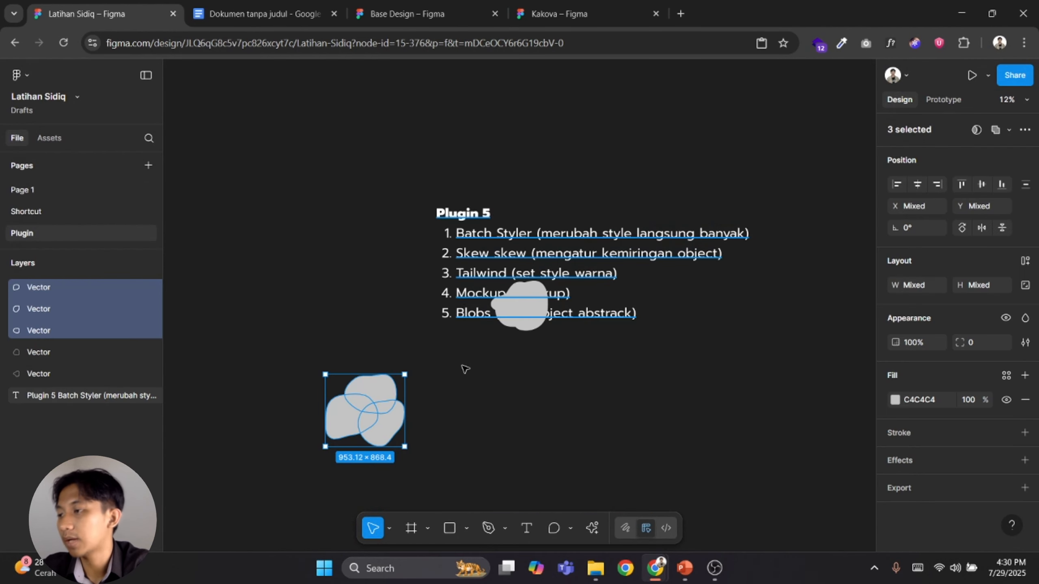
Move the blob off the plugin list, then delete all five gray blob shapes from the page
scroll(530, 303, up, 3)
click(513, 306)
drag(514, 307, 468, 460)
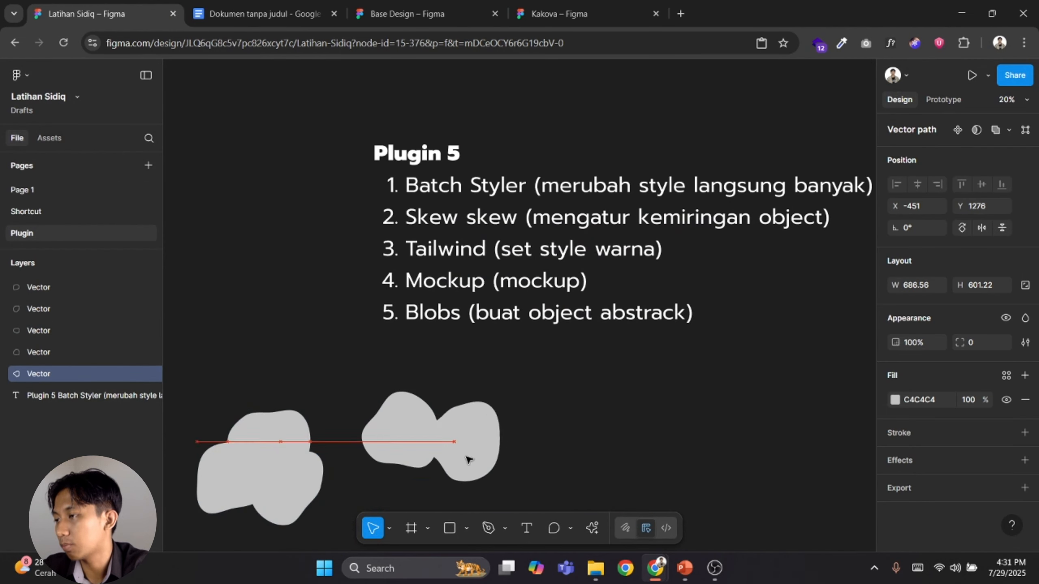
key(ctrl+k)
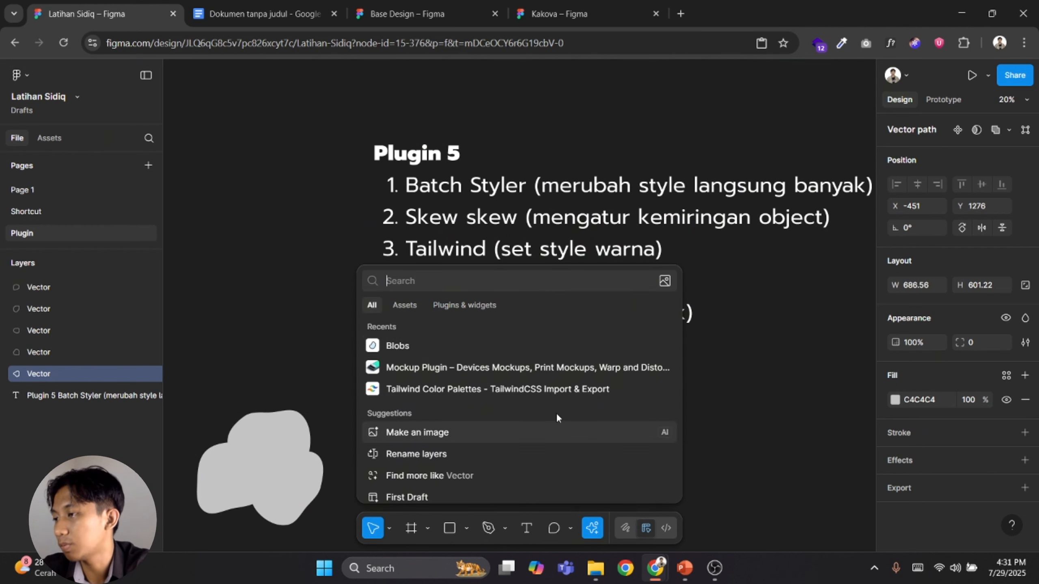
click(736, 467)
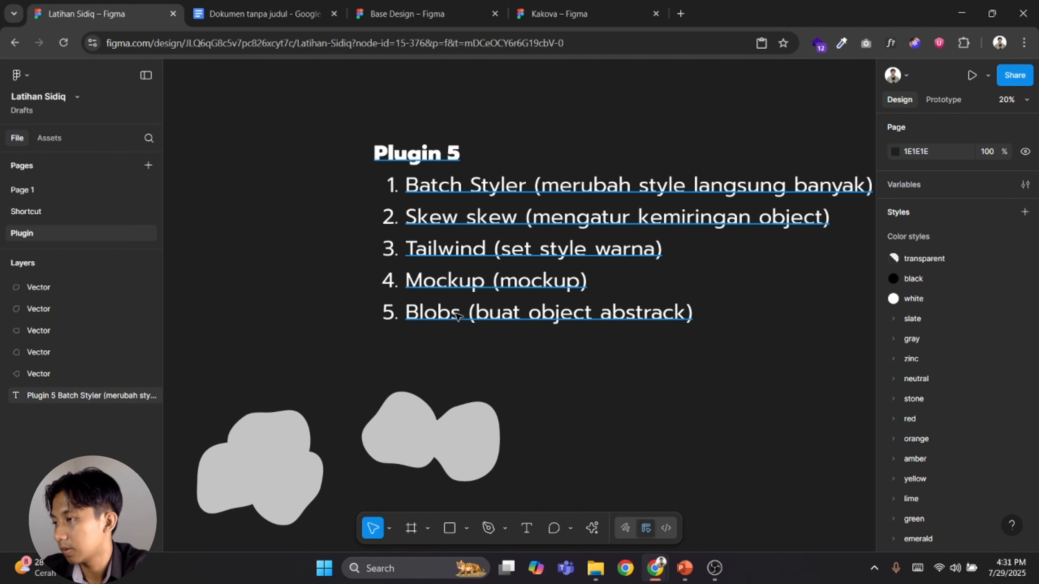
drag(574, 507, 165, 391)
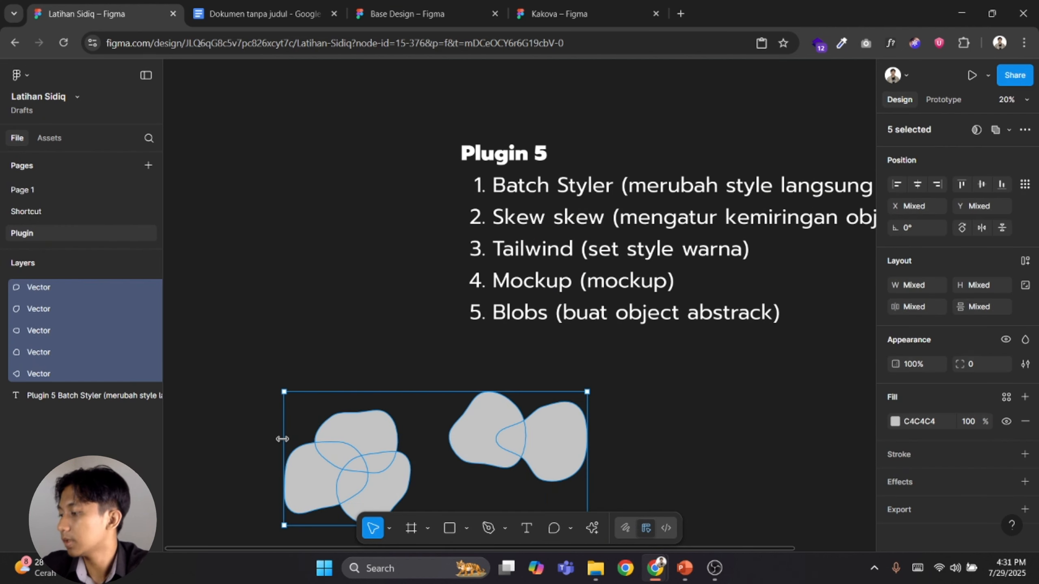
key(Delete)
scroll(533, 366, right, 3)
scroll(533, 366, right, 1)
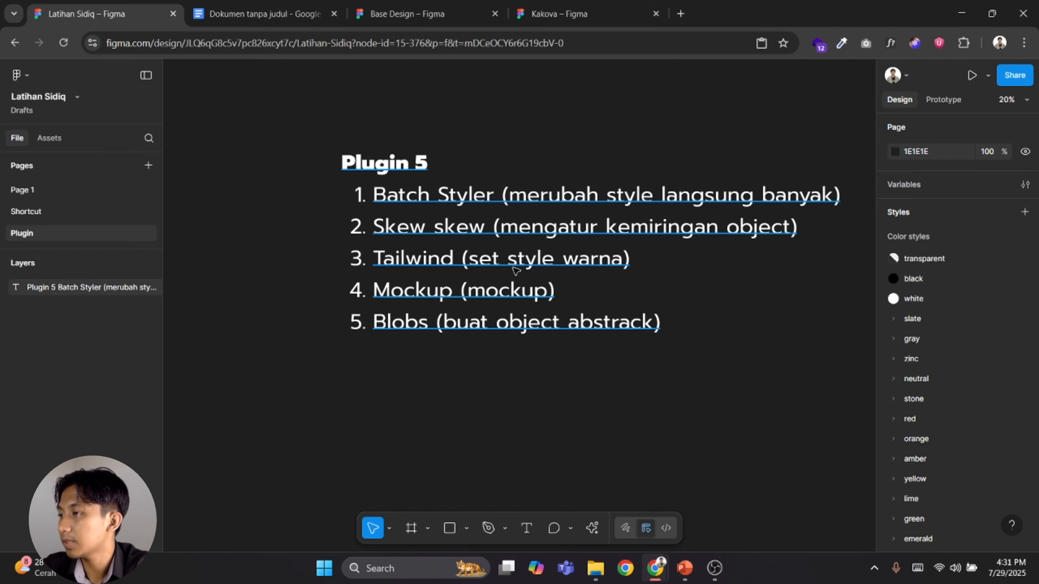
Add a sixth item reading "Lorem (isi data)" to the end of the plugin list
double_click(678, 323)
click(678, 323)
key(Return)
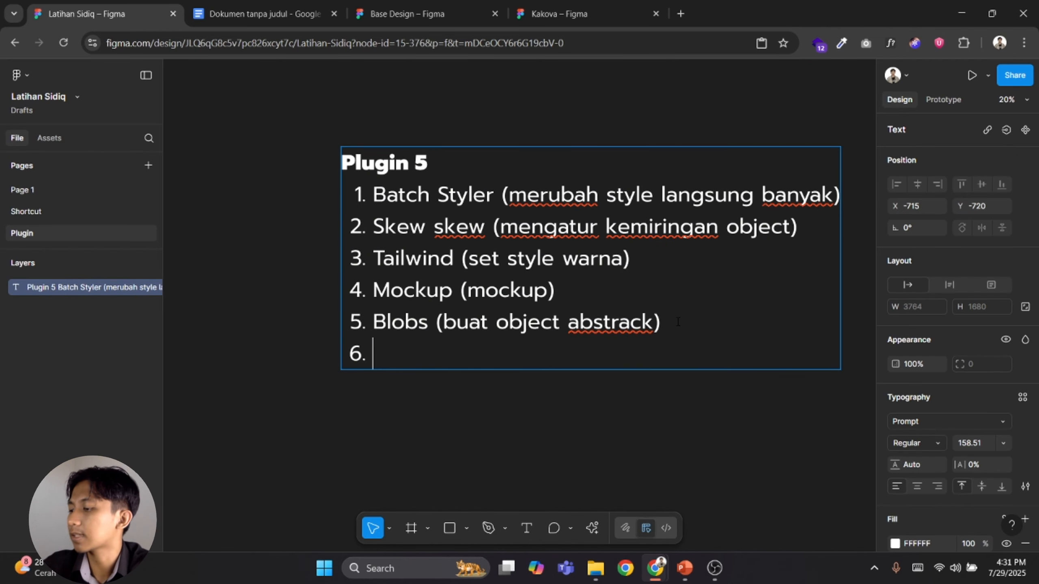
text(Lorem ()
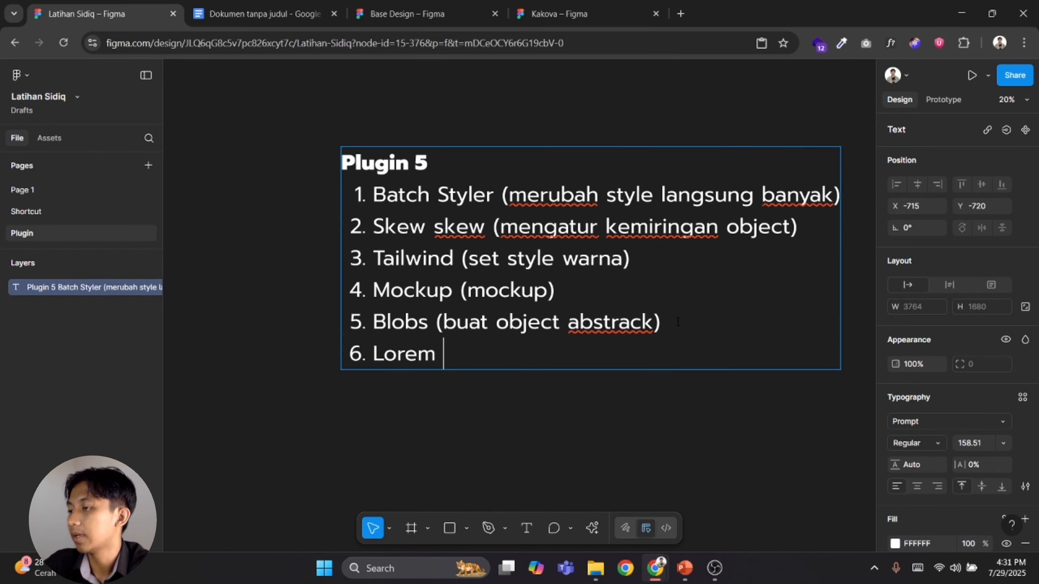
text(isi data))
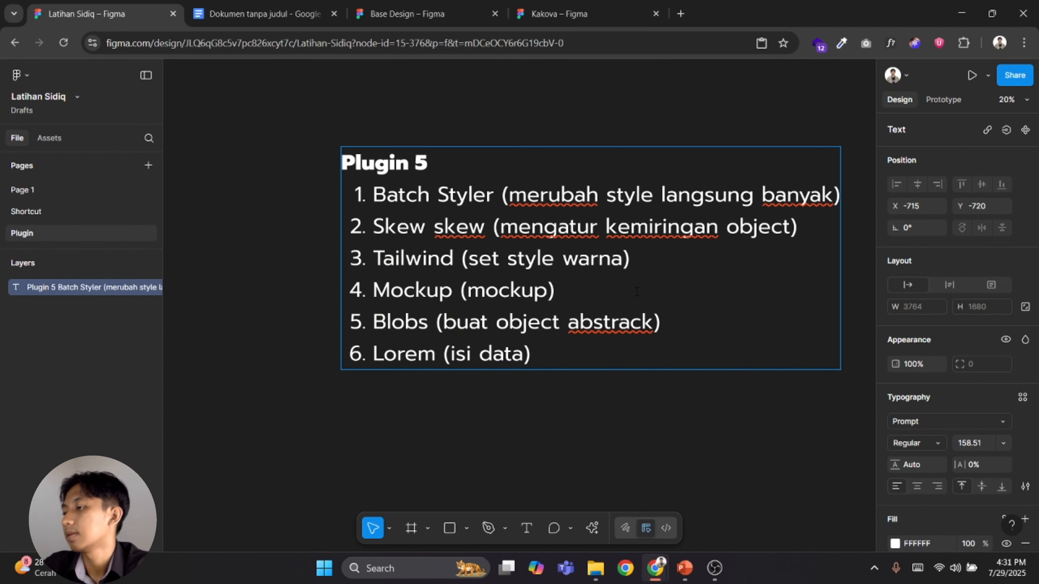
key(Escape)
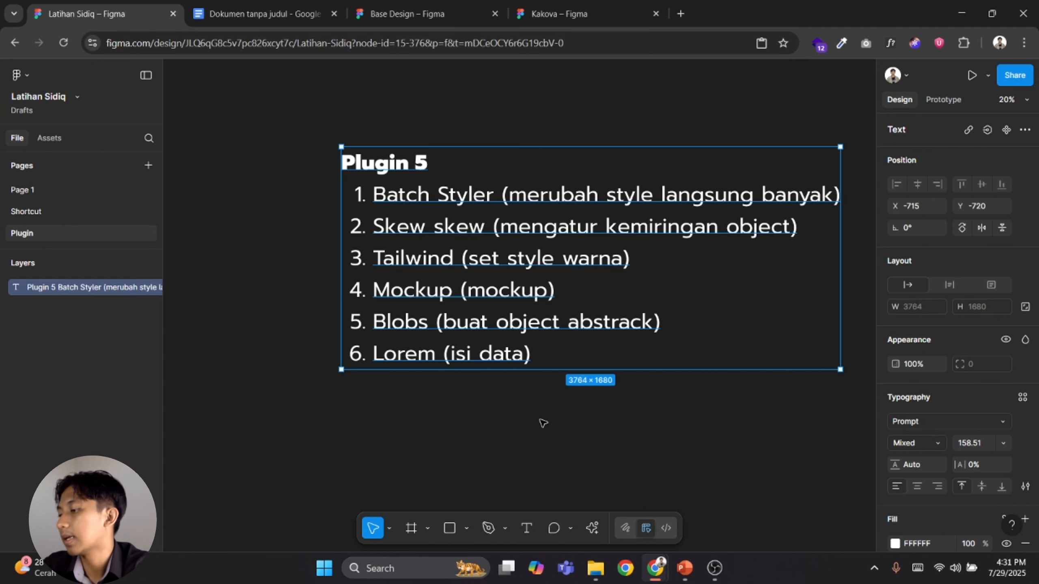
Search the actions for "lorem" and "fa", then run the Lorem Ipsum plugin by <div>RIOTS with the list text selected
key(ctrl+k)
text(lorem)
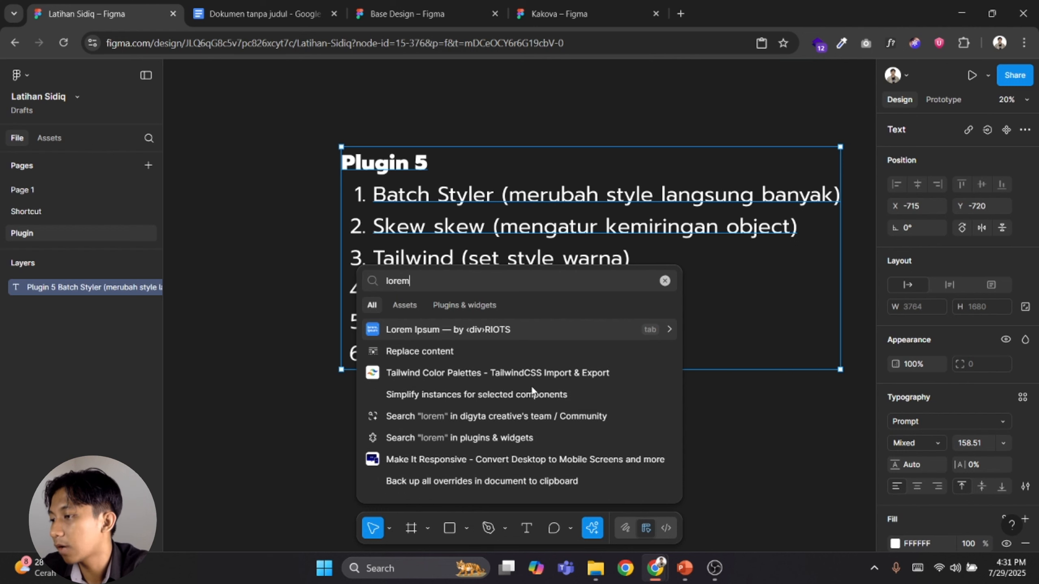
key(ctrl+a)
text(fake)
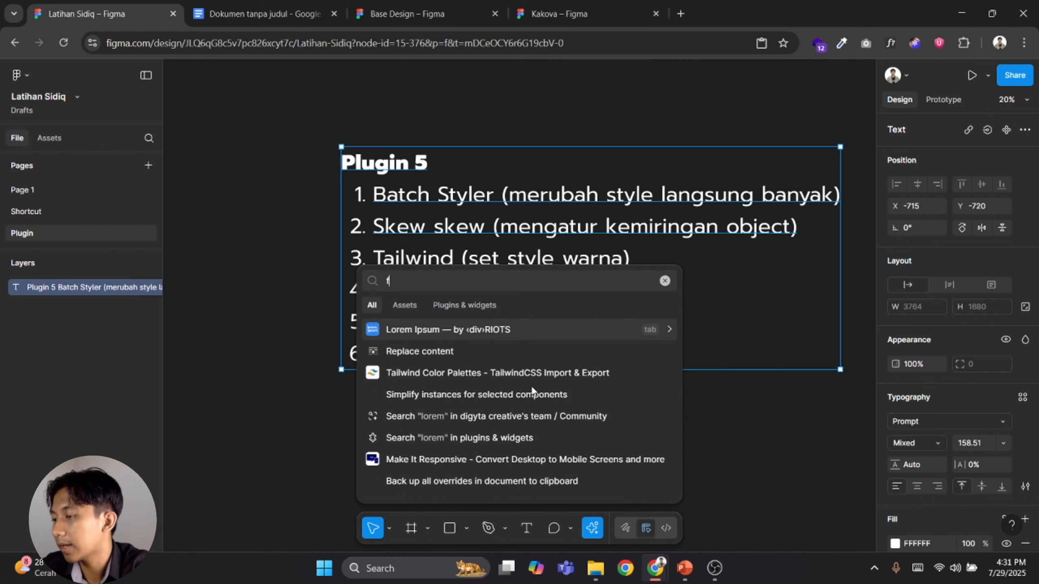
key(BackSpace)
key(BackSpace)
key(BackSpace)
key(BackSpace)
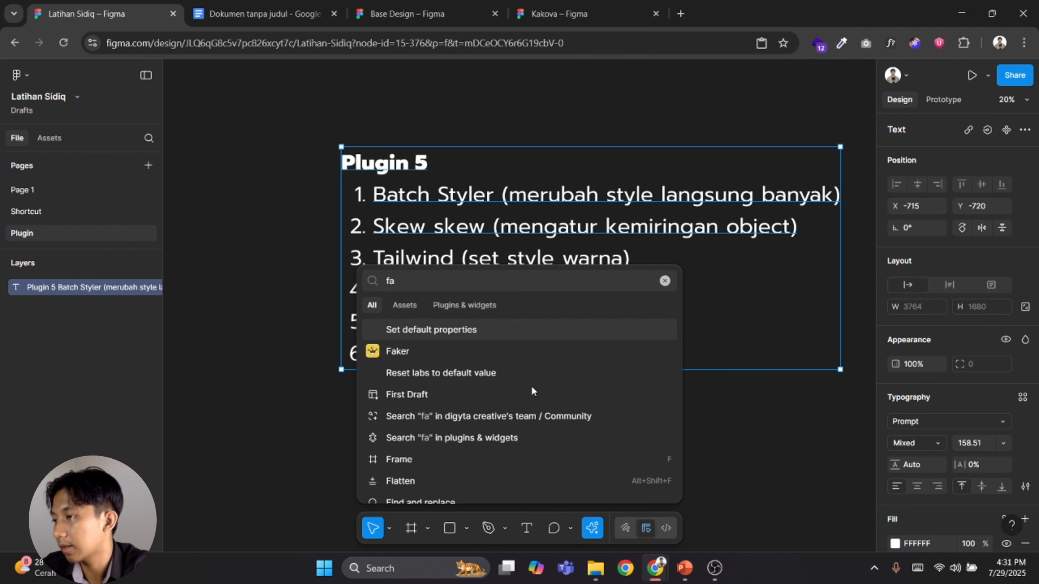
click(481, 303)
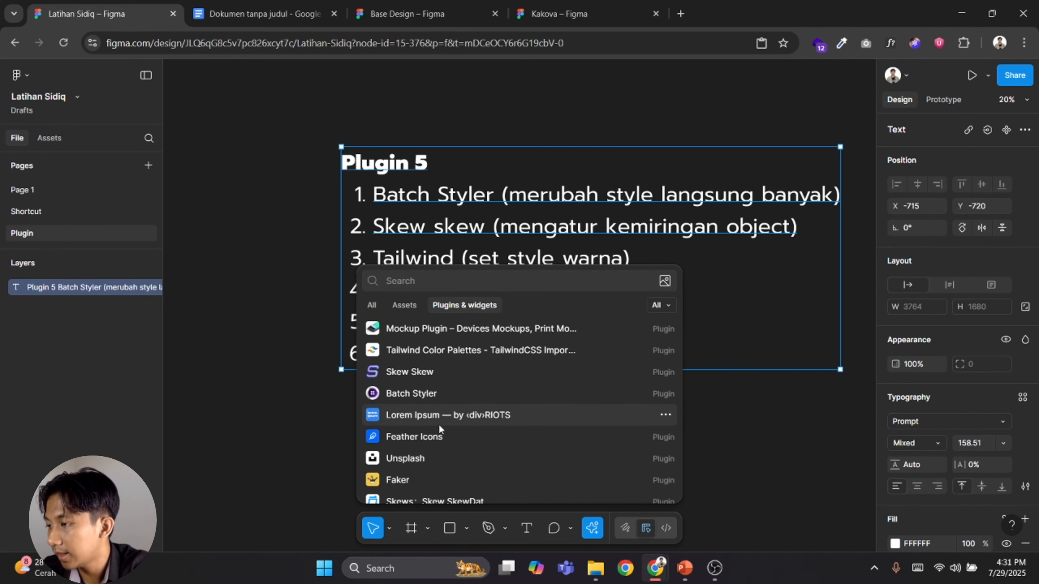
click(428, 415)
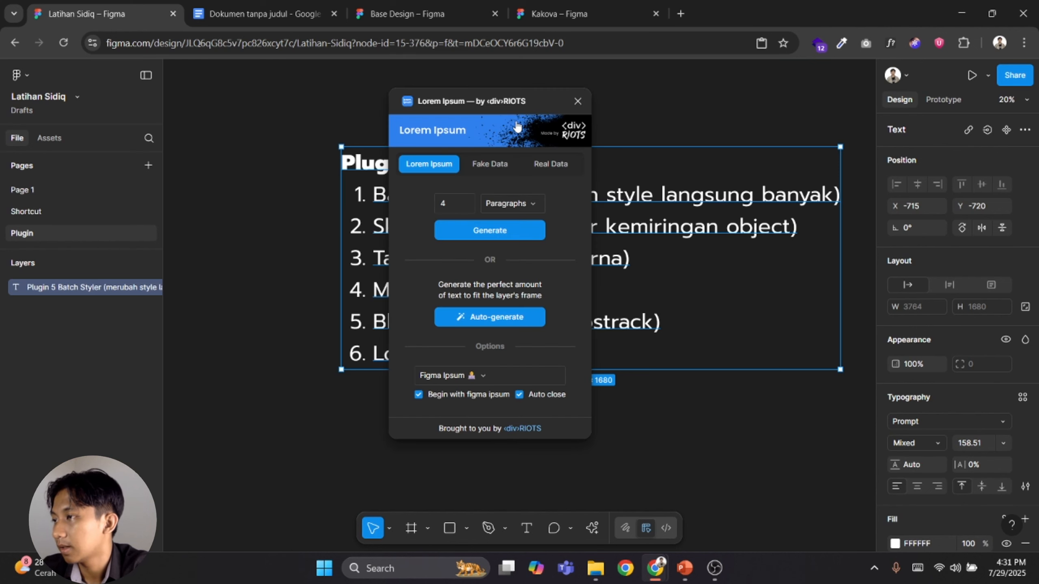
Regenerate the company set in the plugin's Fake Data and fill the selected list text with the company's street address
click(487, 164)
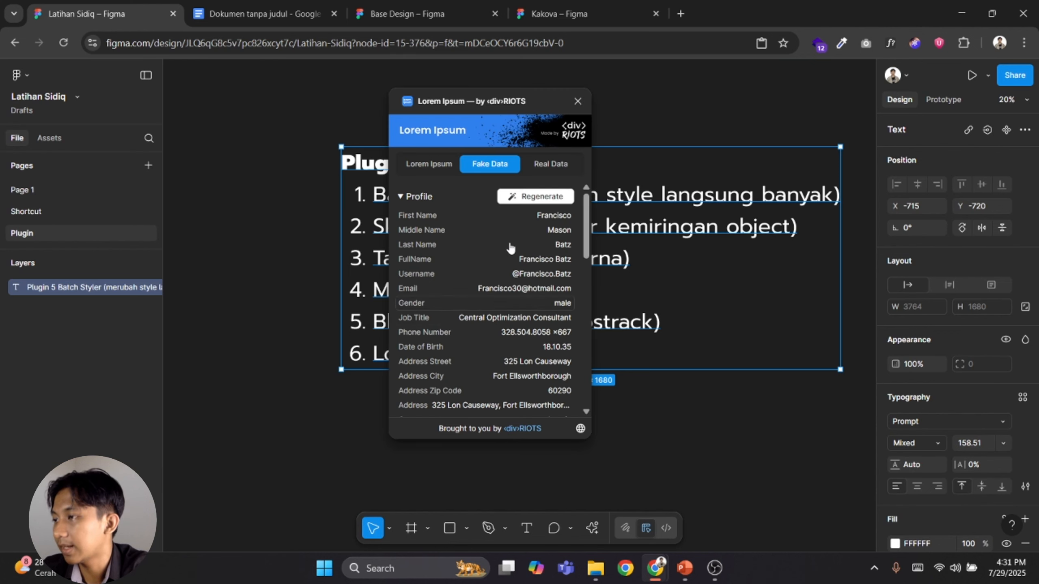
scroll(509, 248, down, 5)
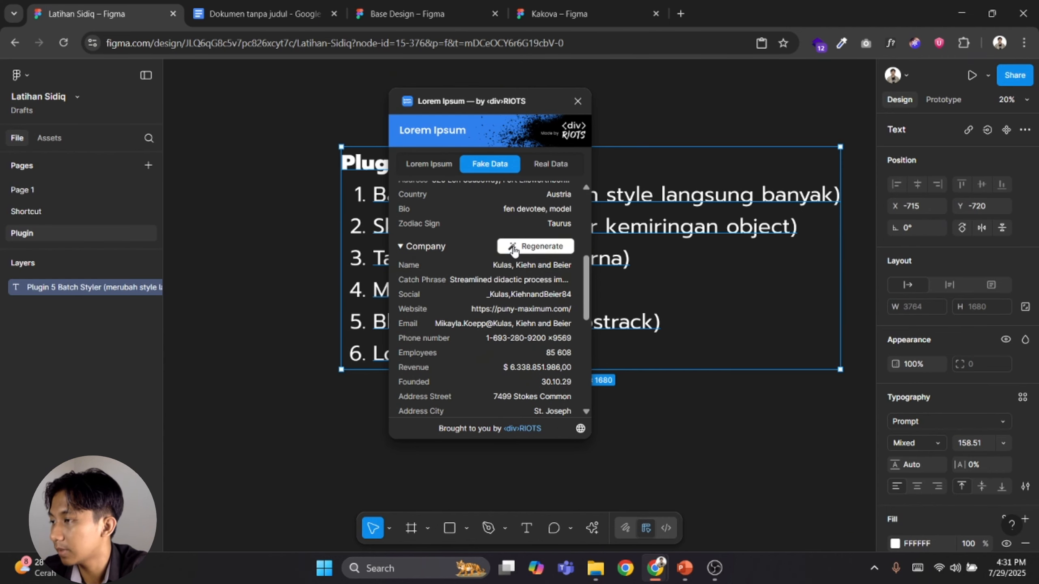
click(514, 248)
click(514, 247)
scroll(503, 270, down, 4)
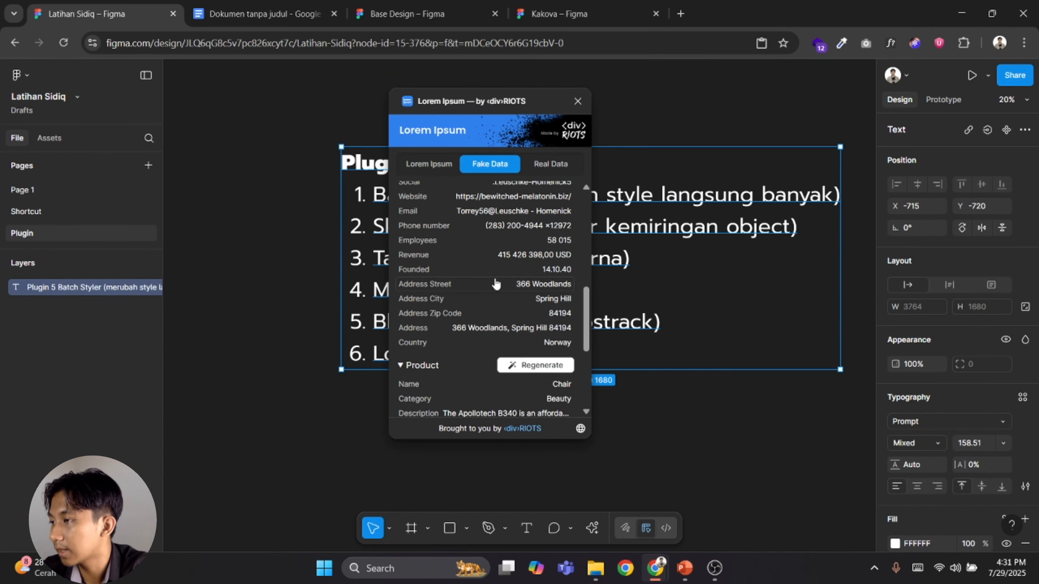
click(496, 284)
Examine the company and product fields in Fake Data, the Real Data offer and the Lorem Ipsum generator options
scroll(496, 282, up, 3)
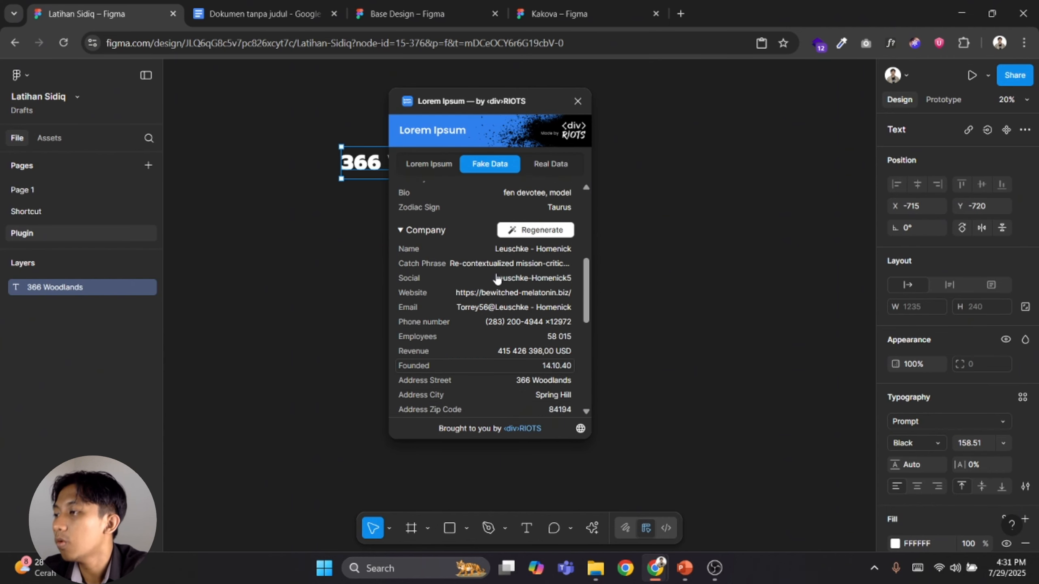
scroll(497, 281, down, 4)
scroll(497, 278, down, 4)
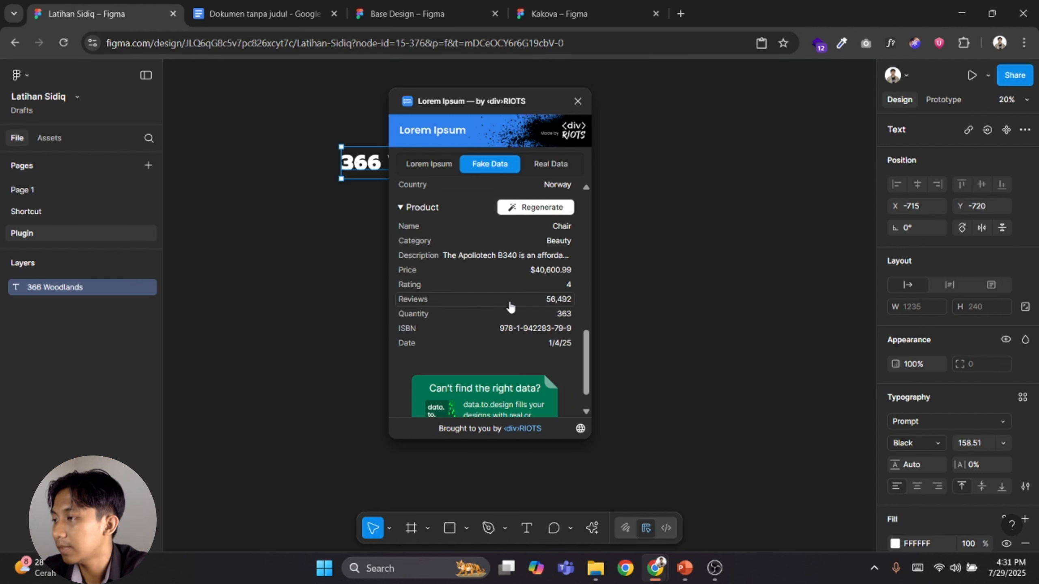
scroll(492, 315, up, 5)
scroll(493, 316, up, 3)
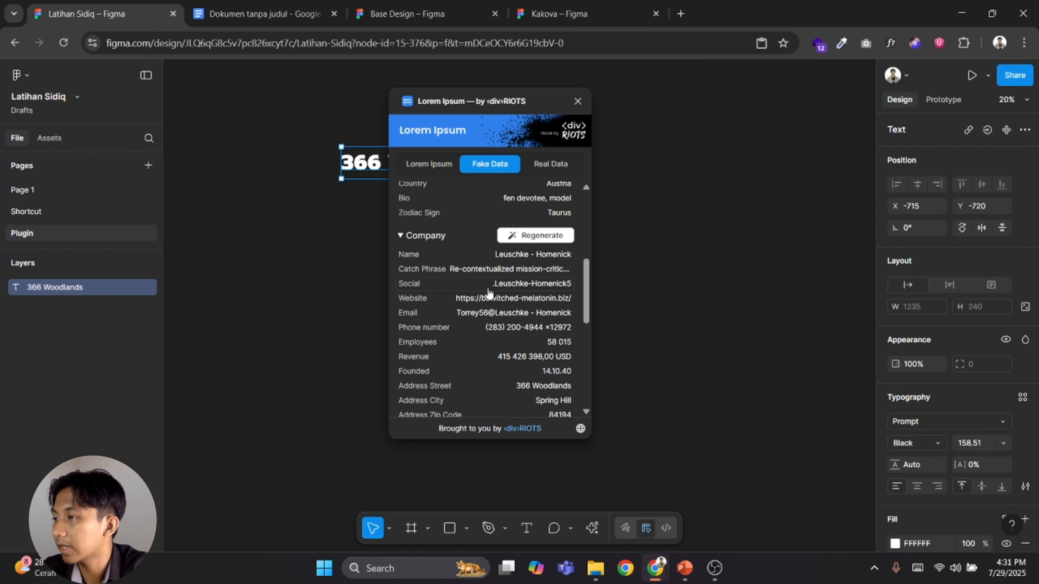
scroll(493, 286, up, 5)
click(546, 166)
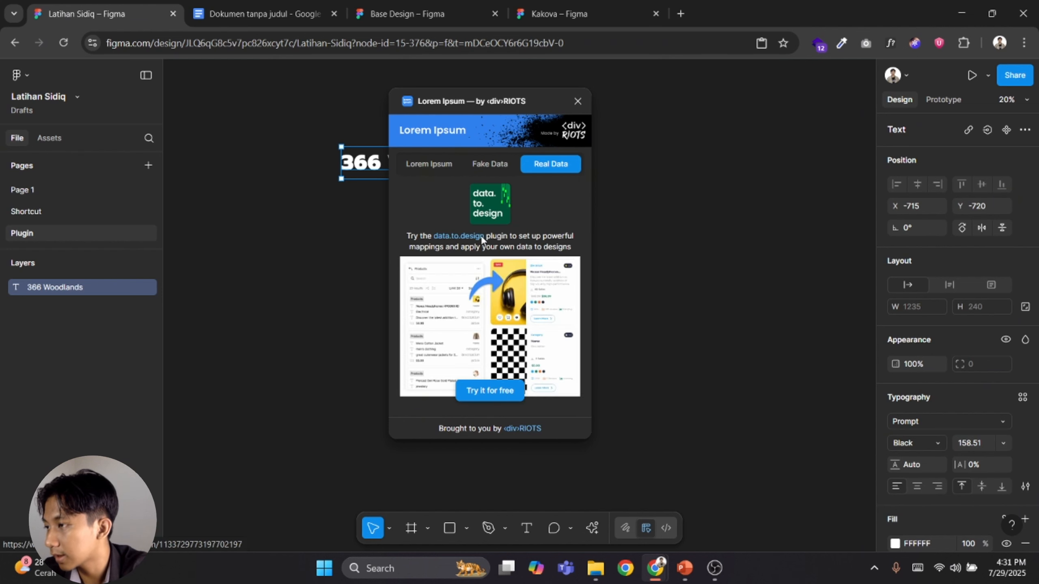
click(439, 164)
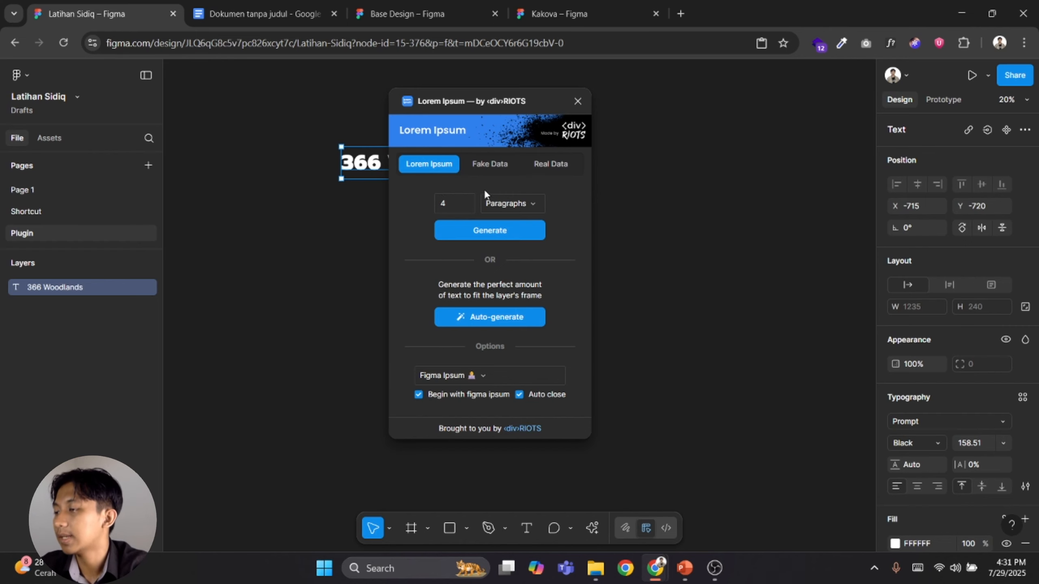
Undo the replacement of the list text with fake data and close the Lorem Ipsum plugin
click(345, 255)
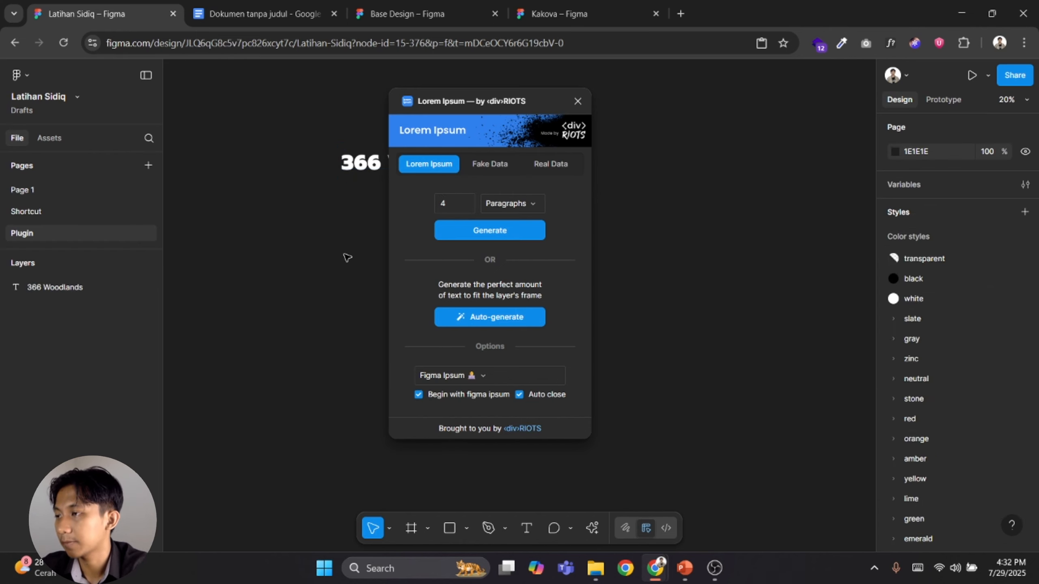
key(ctrl+z)
click(578, 101)
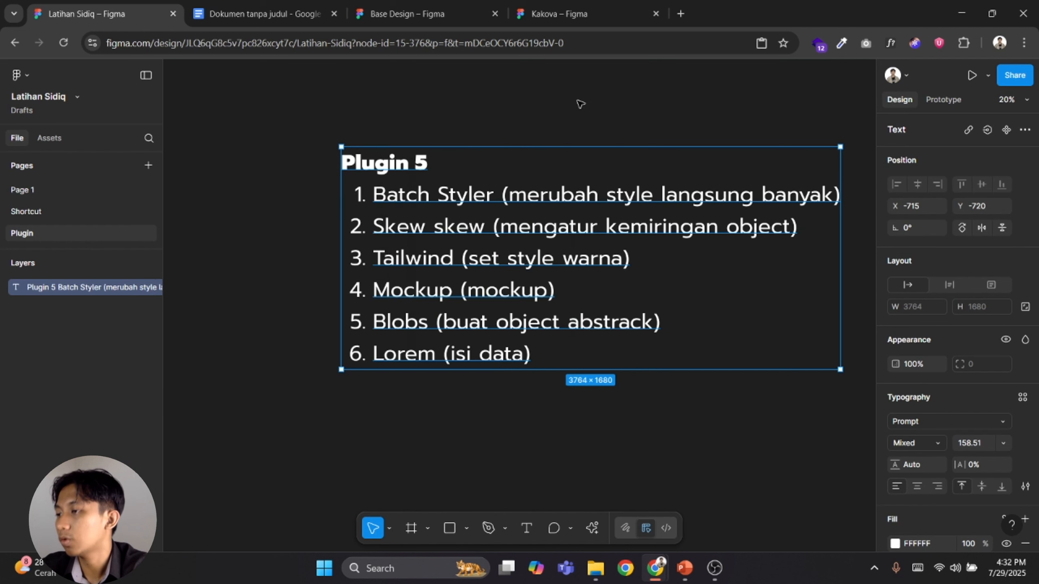
Look through the available assets, plugins and widgets for another plugin to add to the list
double_click(506, 346)
click(538, 351)
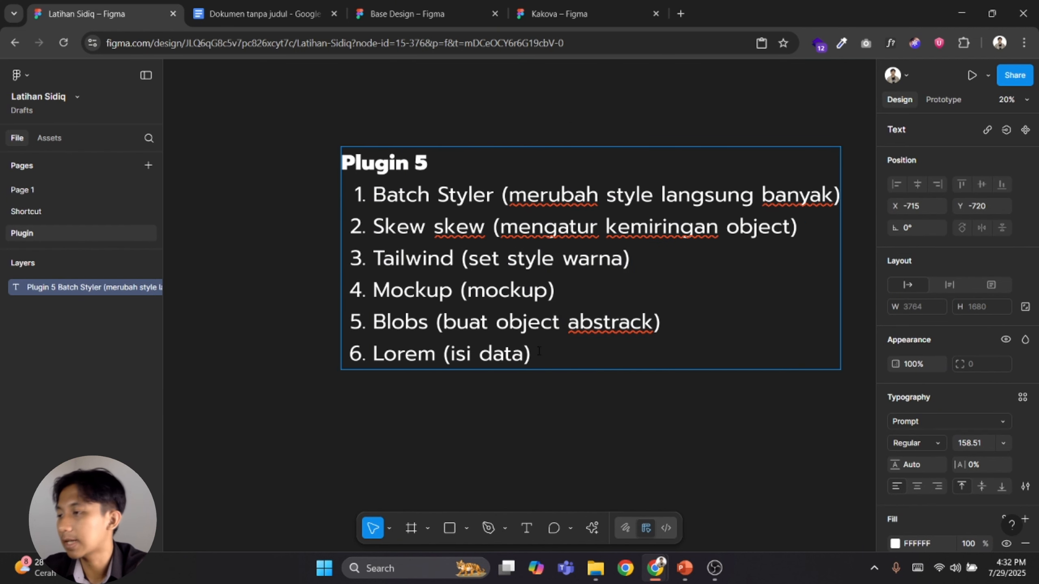
click(592, 528)
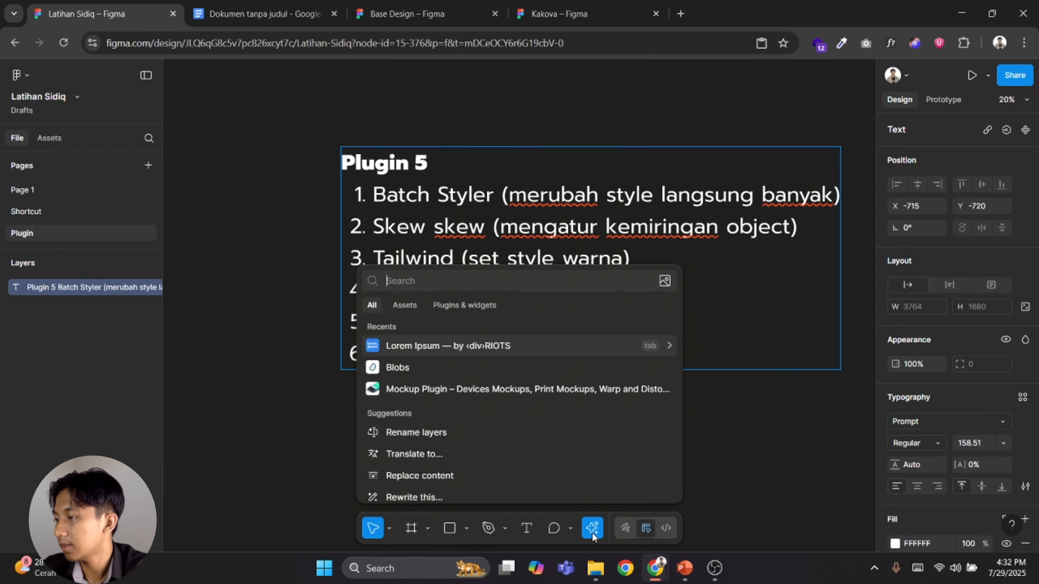
click(405, 305)
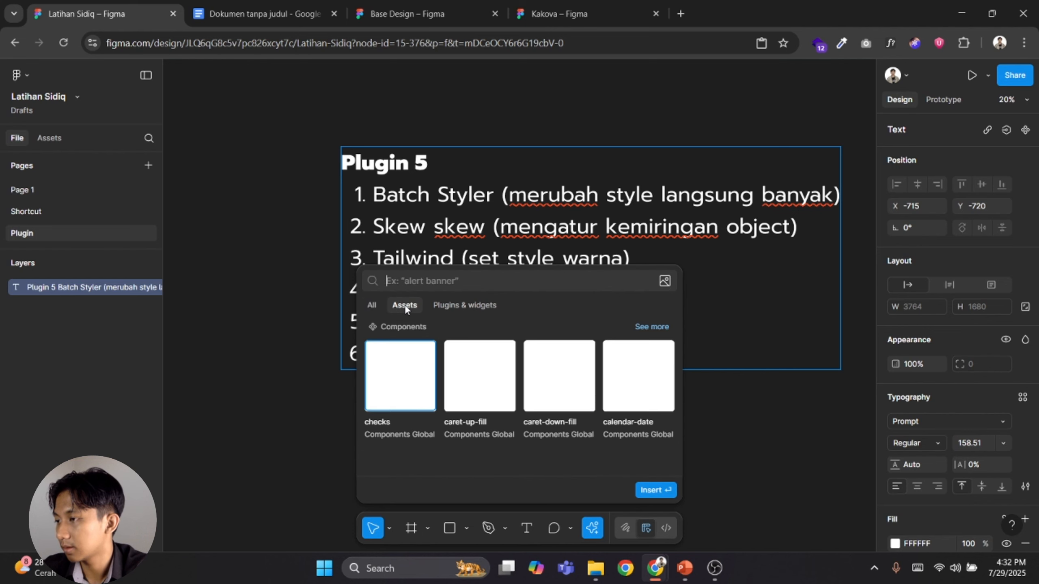
click(450, 308)
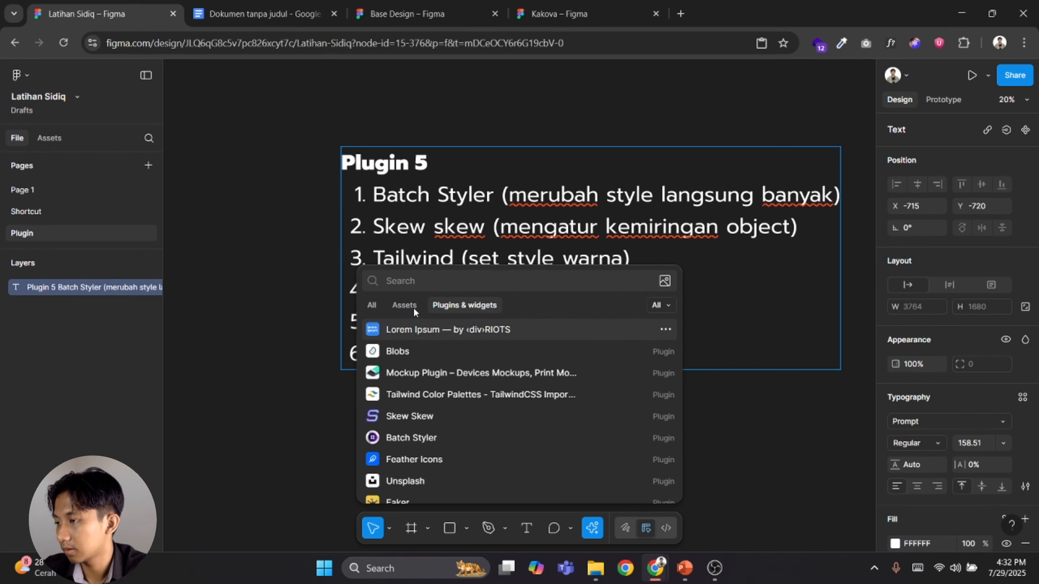
scroll(438, 394, down, 3)
scroll(417, 418, up, 2)
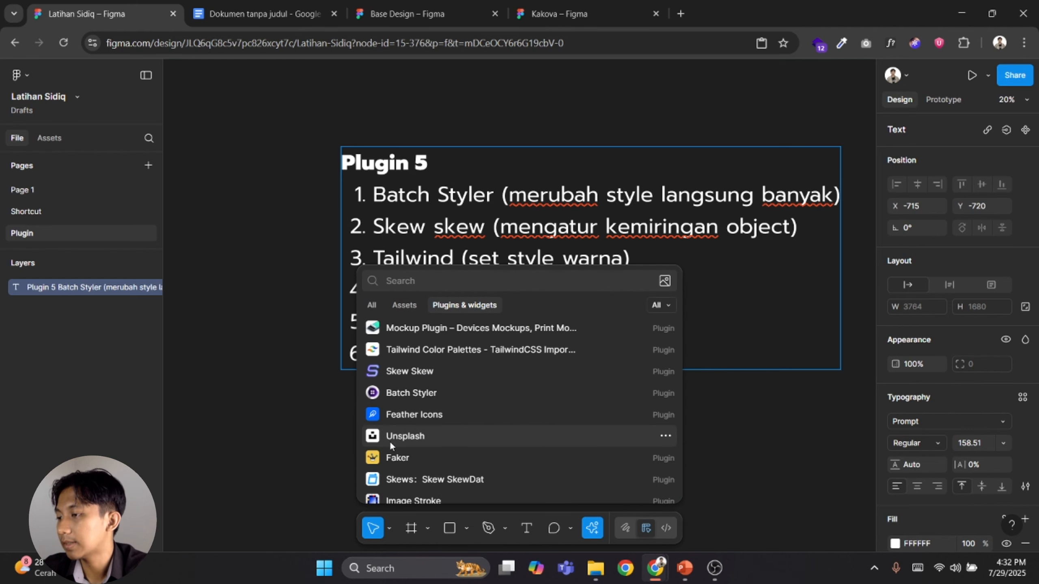
click(329, 446)
Add a seventh item reading "Unsplase" to the end of the plugin list
double_click(467, 353)
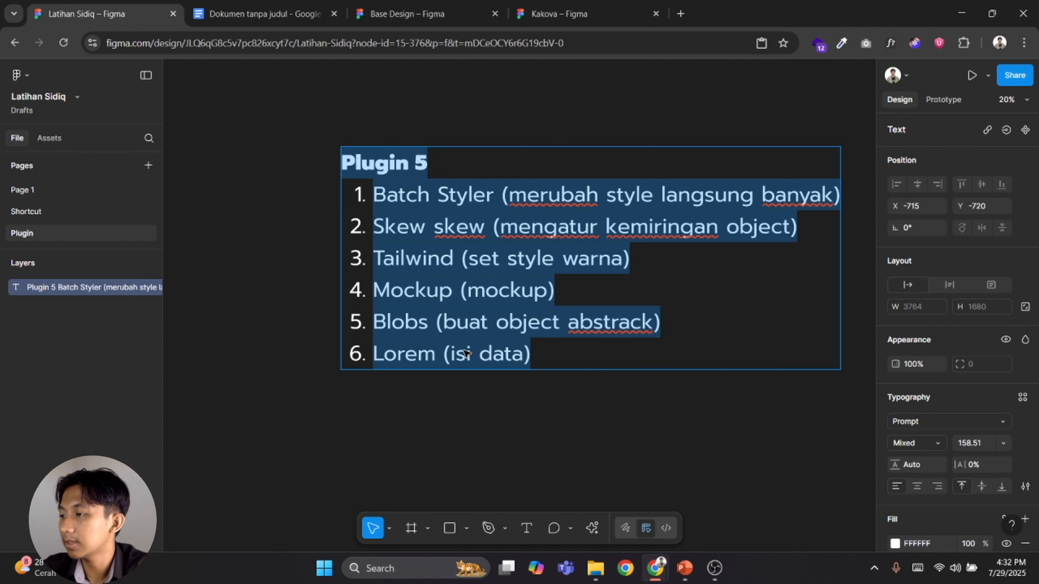
click(555, 357)
key(Return)
text(Unsplase)
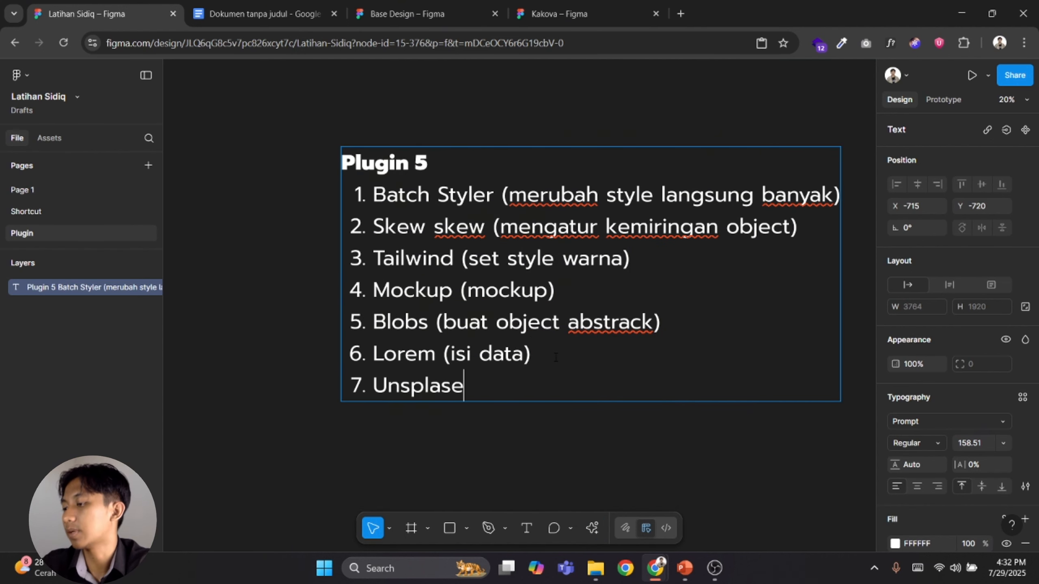
Check the plugin's spelling by searching the actions for "uns" and correct the seventh list item to "Unsplash"
key(ctrl+k)
text(uns)
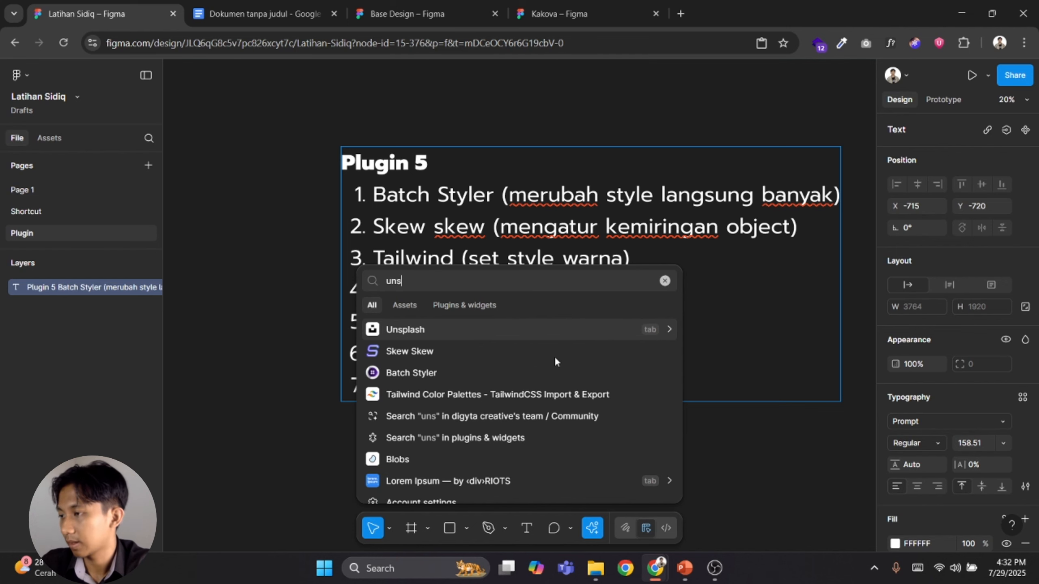
key(Escape)
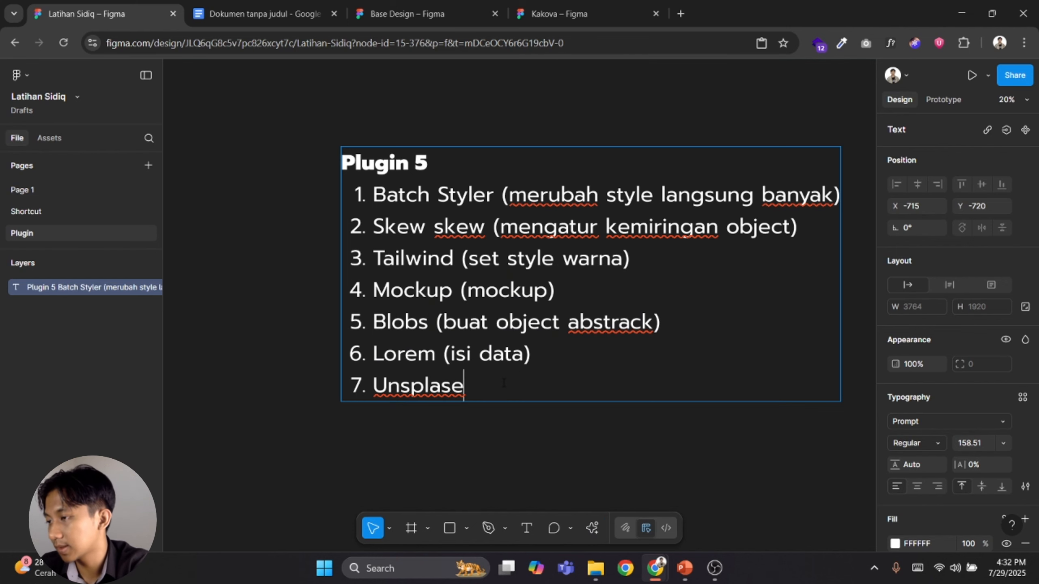
key(BackSpace)
text(h)
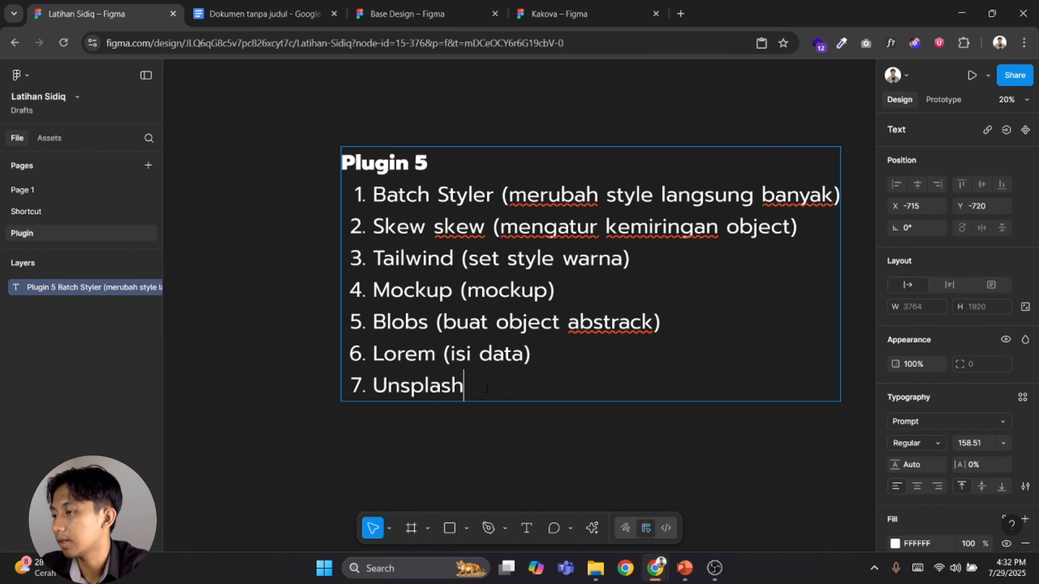
Add the description "(kumpulan gambar)" after Unsplash in the seventh list item and finish editing the text
text( (ga)
key(BackSpace)
key(BackSpace)
text(da)
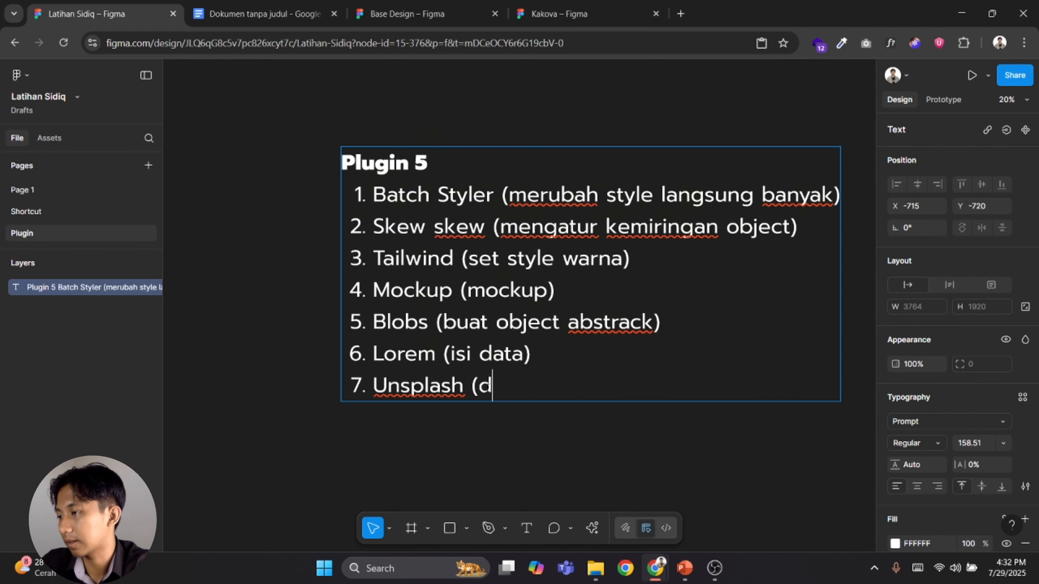
key(BackSpace)
key(BackSpace)
text(kumpuan)
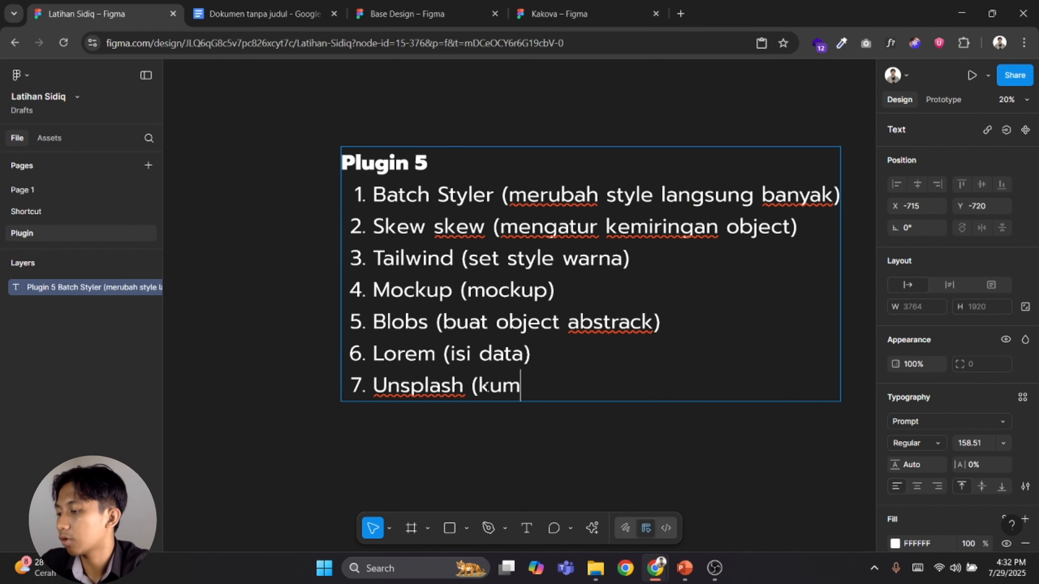
key(BackSpace)
key(BackSpace)
key(BackSpace)
text(lan gambar))
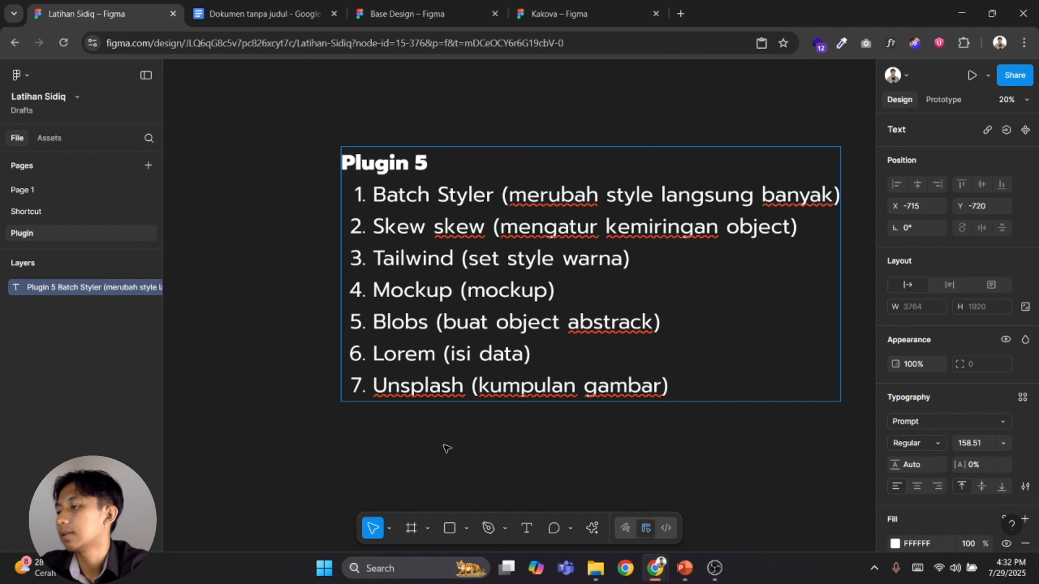
key(Escape)
Run the Unsplash plugin and search its photos for "man"
key(ctrl+k)
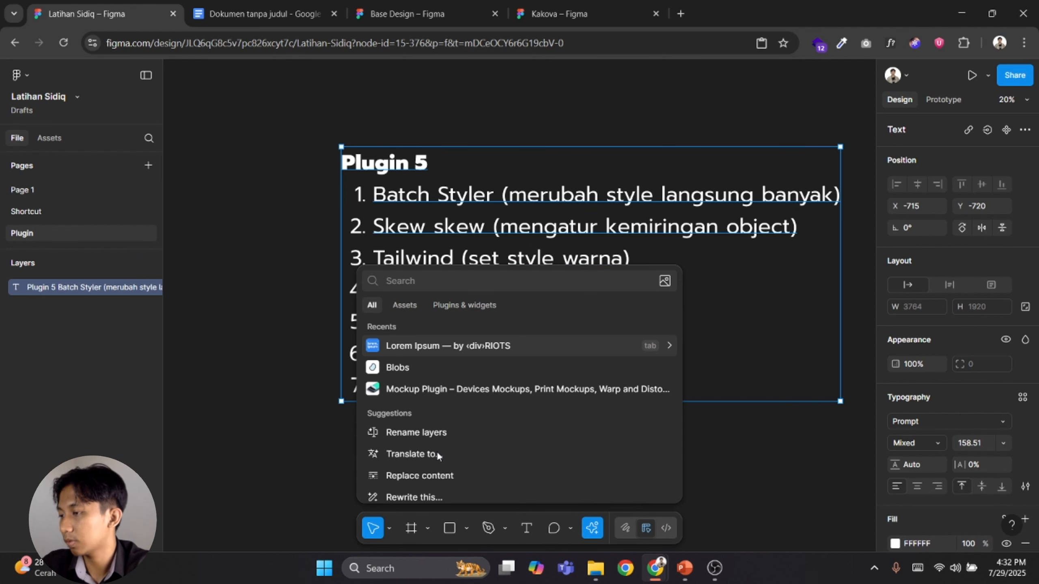
text(uns)
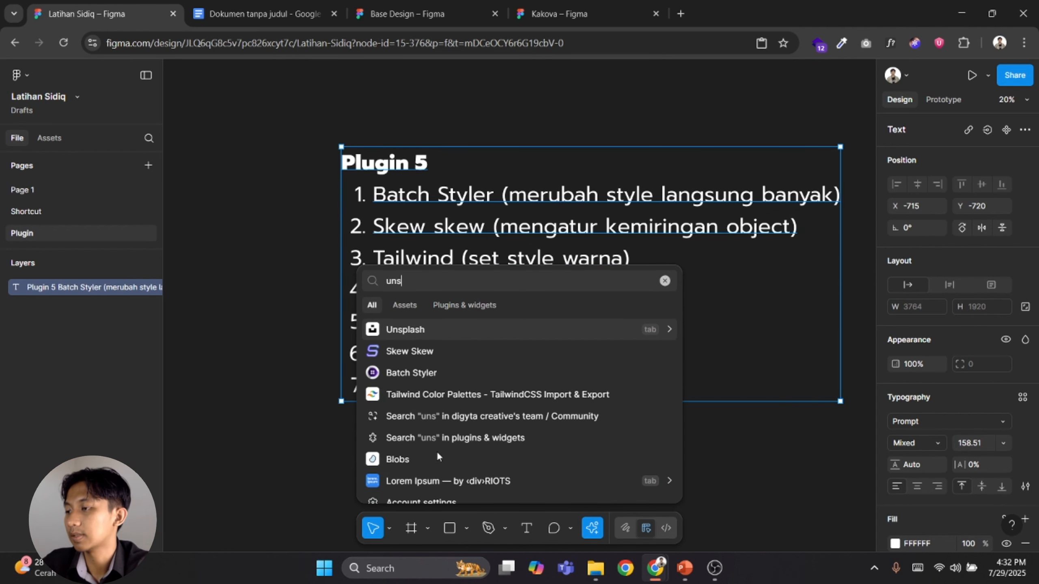
key(Return)
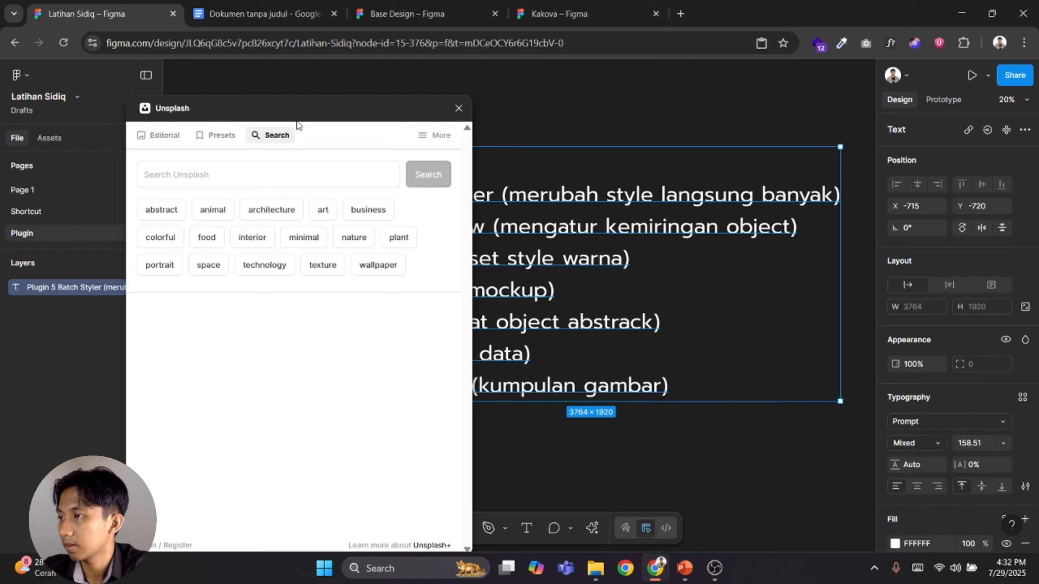
drag(287, 119, 384, 103)
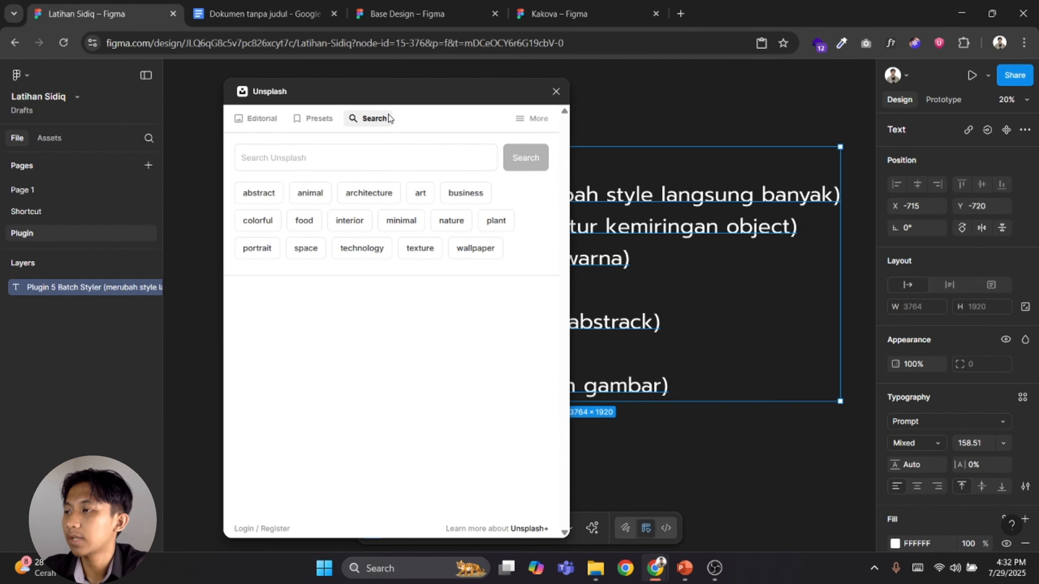
scroll(780, 403, down, 3)
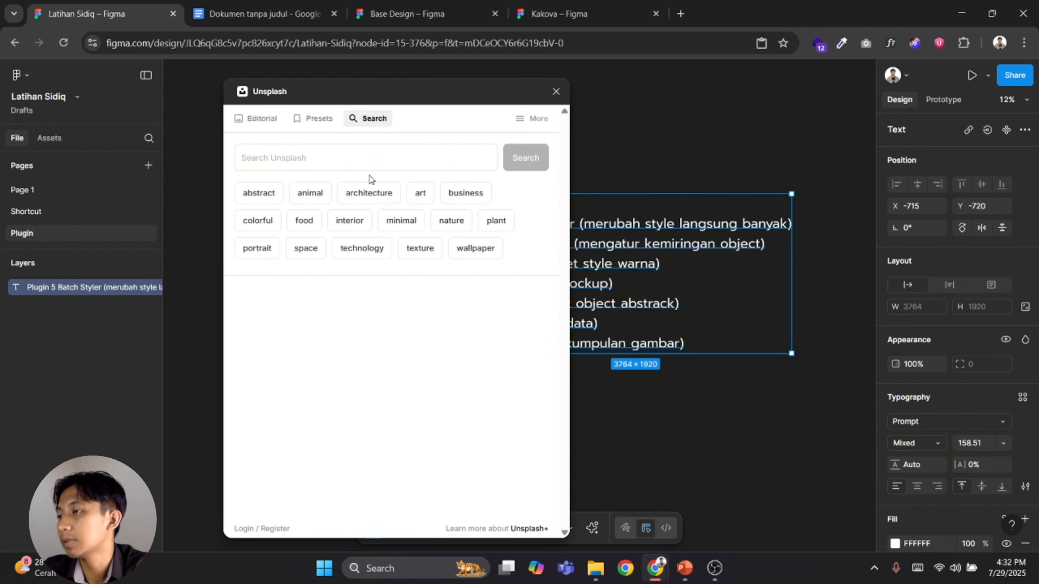
click(341, 157)
text(man)
key(Return)
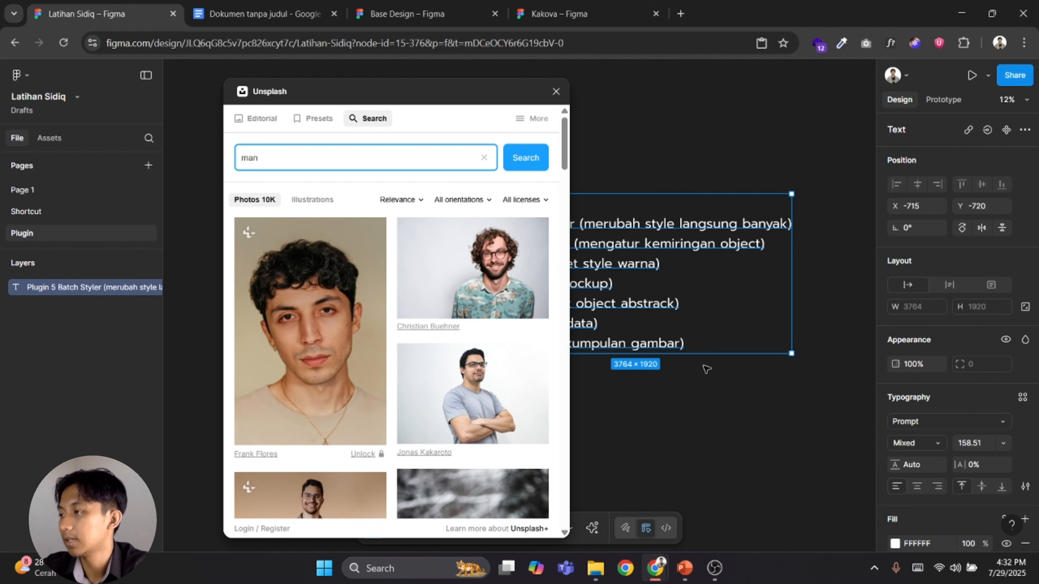
Insert the Unsplash photo of the curly-haired man in the floral shirt and place it on the empty canvas below the list
drag(705, 367, 510, 257)
click(722, 348)
click(538, 279)
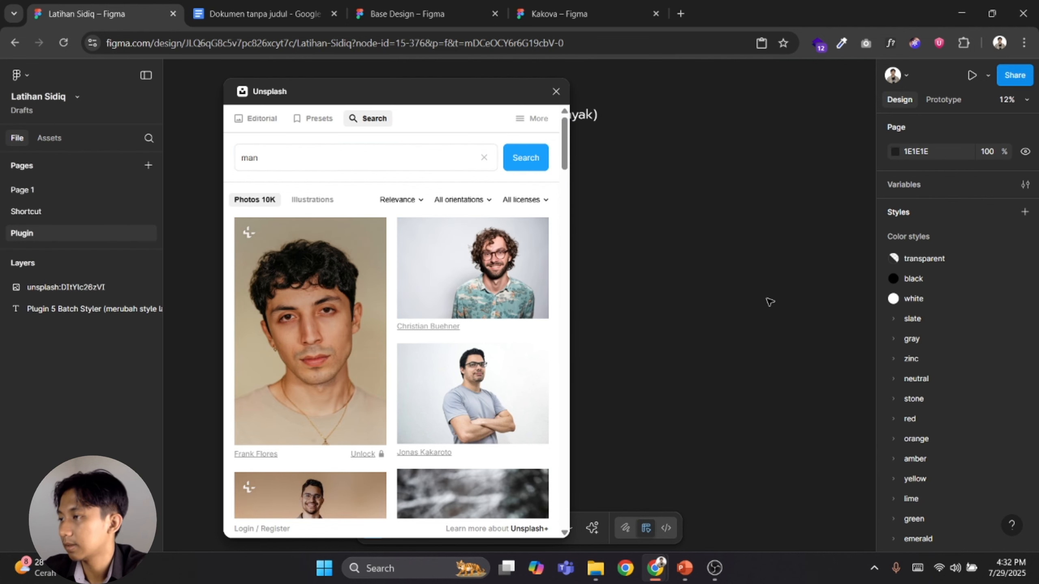
drag(705, 308, 812, 305)
scroll(730, 304, down, 2)
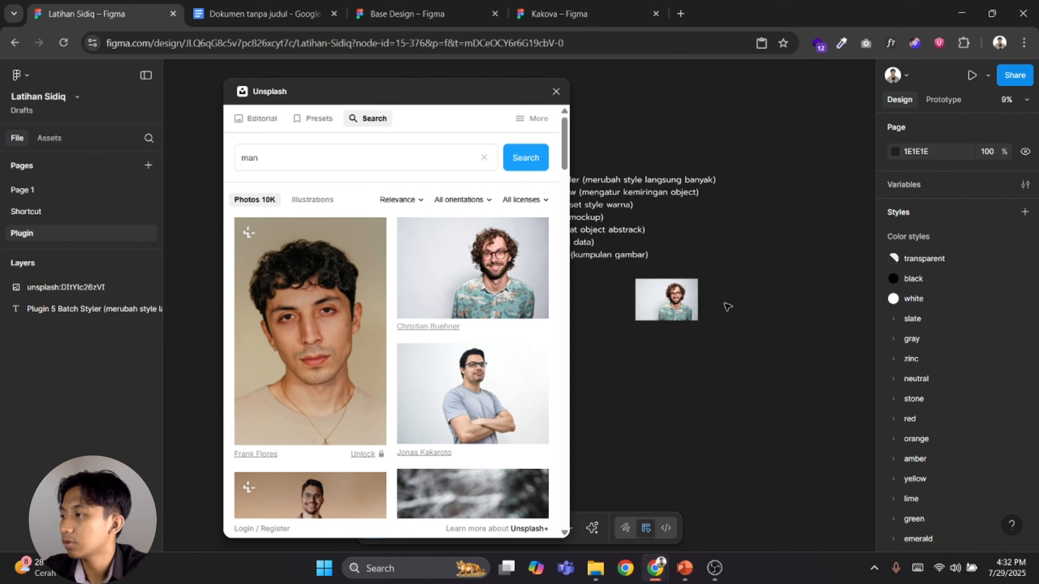
scroll(687, 297, up, 2)
drag(674, 314, 714, 277)
scroll(708, 326, up, 2)
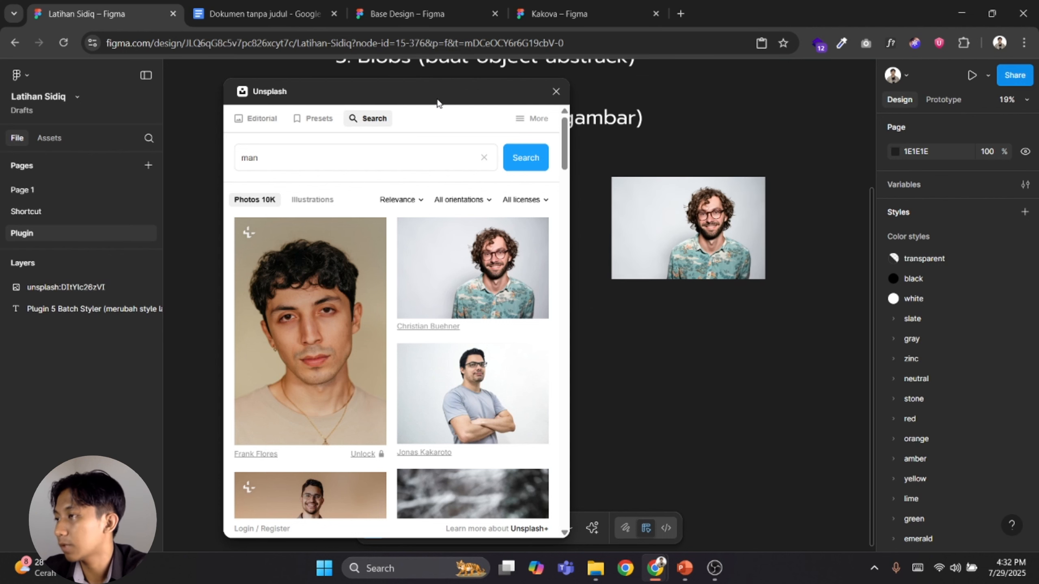
Draw a rectangle about 2143 × 1364 below the inserted photo and fill it with the Unsplash photo of the man in the plaid shirt
drag(440, 99, 327, 90)
click(450, 528)
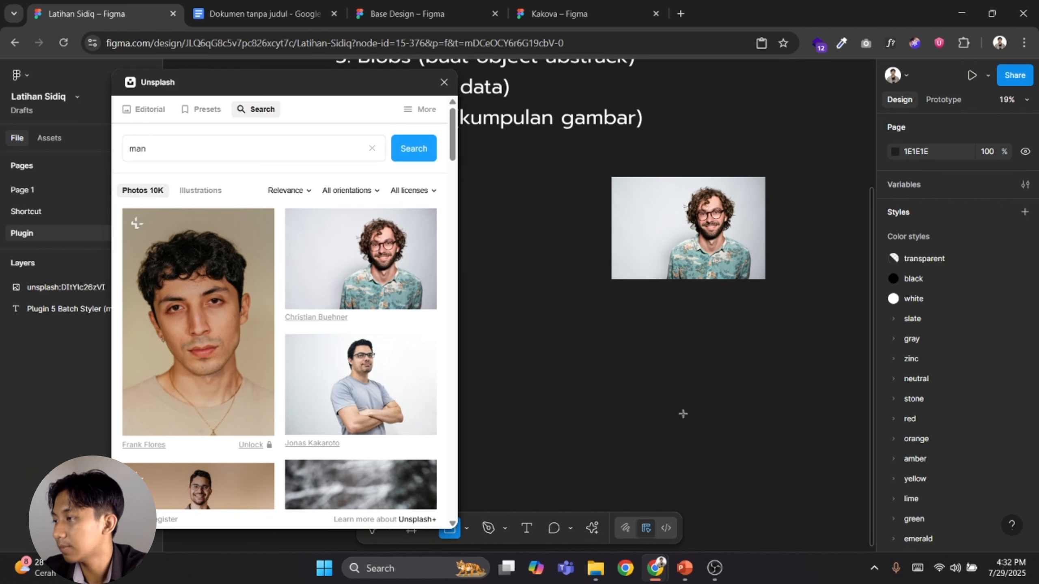
drag(567, 342, 842, 517)
scroll(228, 421, down, 5)
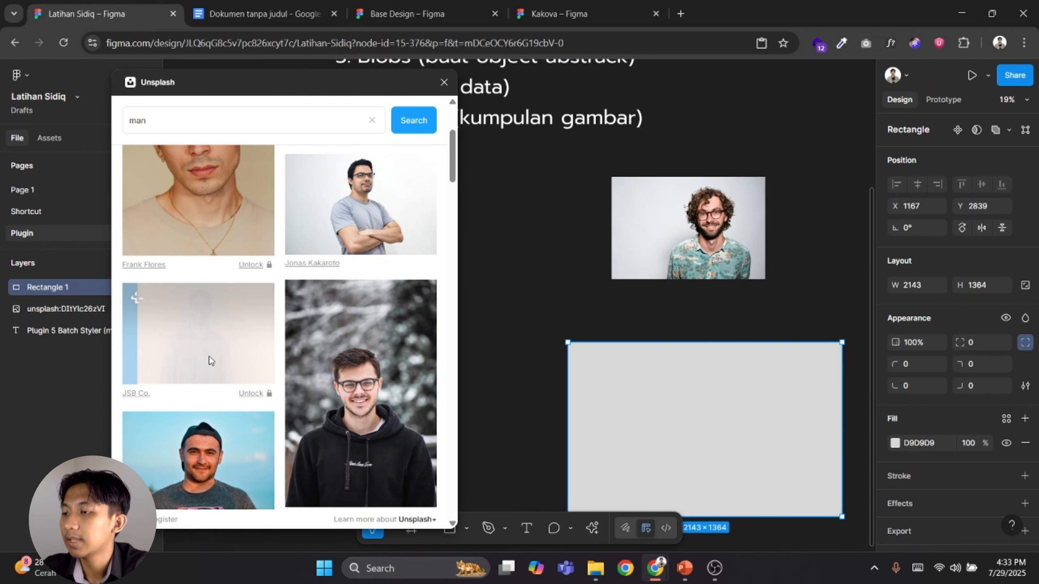
scroll(593, 373, down, 7)
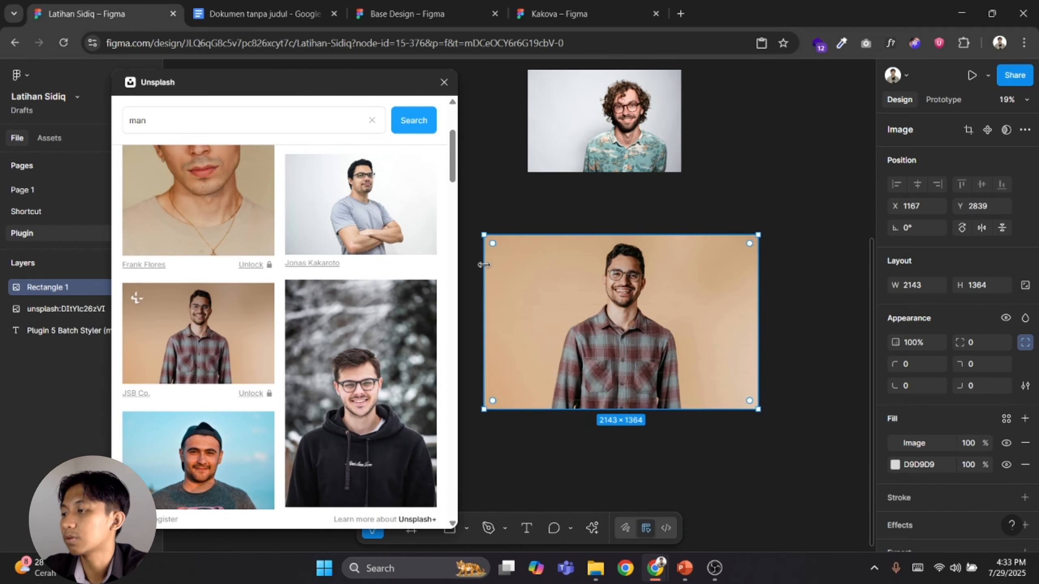
click(610, 338)
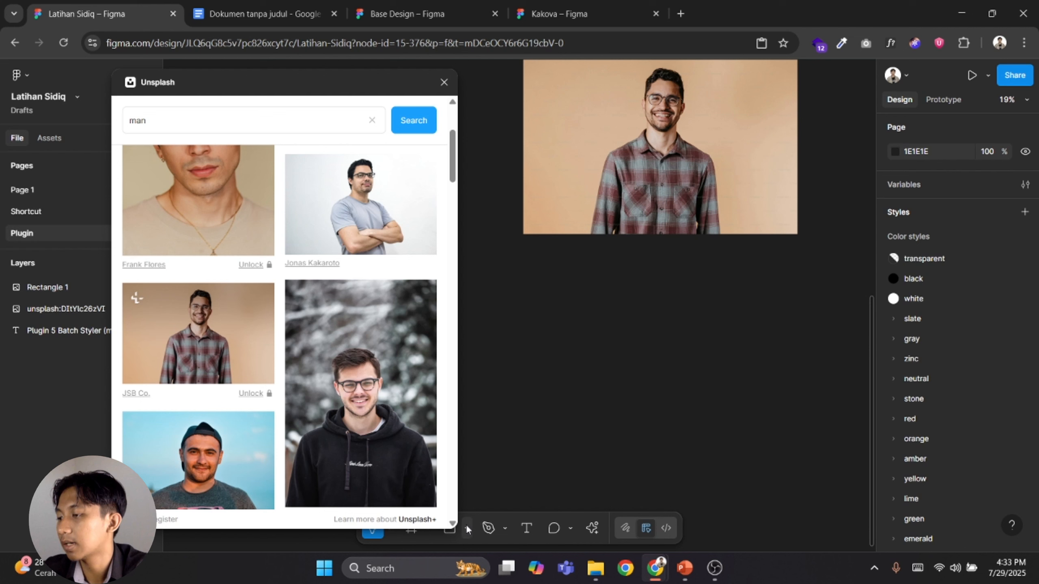
Draw a circle about 2009 × 2009 below the rectangle and fill it with the Unsplash photo of the man in the black hoodie
click(467, 528)
click(487, 452)
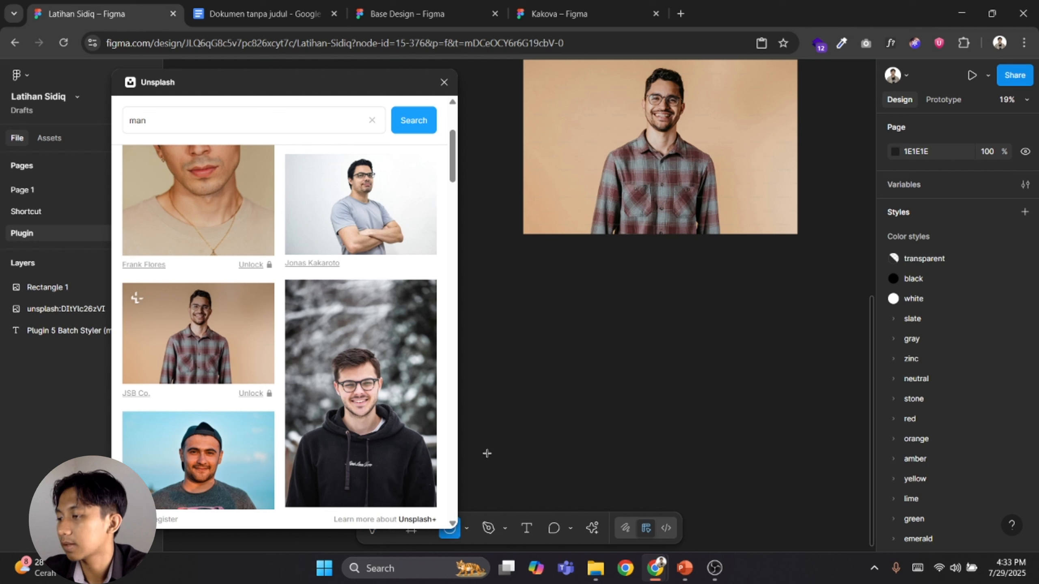
drag(535, 280, 793, 536)
scroll(430, 327, down, 3)
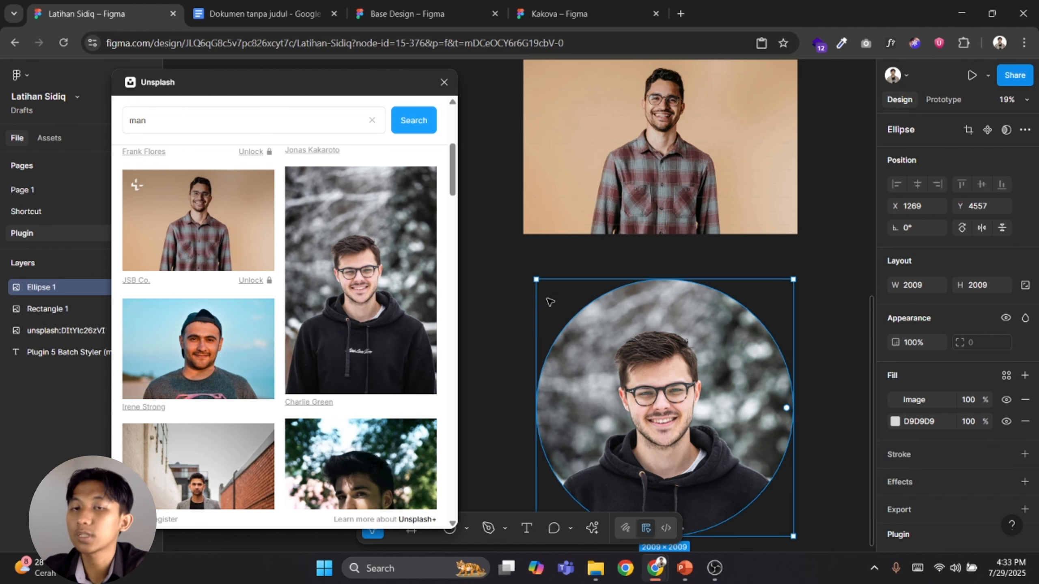
click(492, 303)
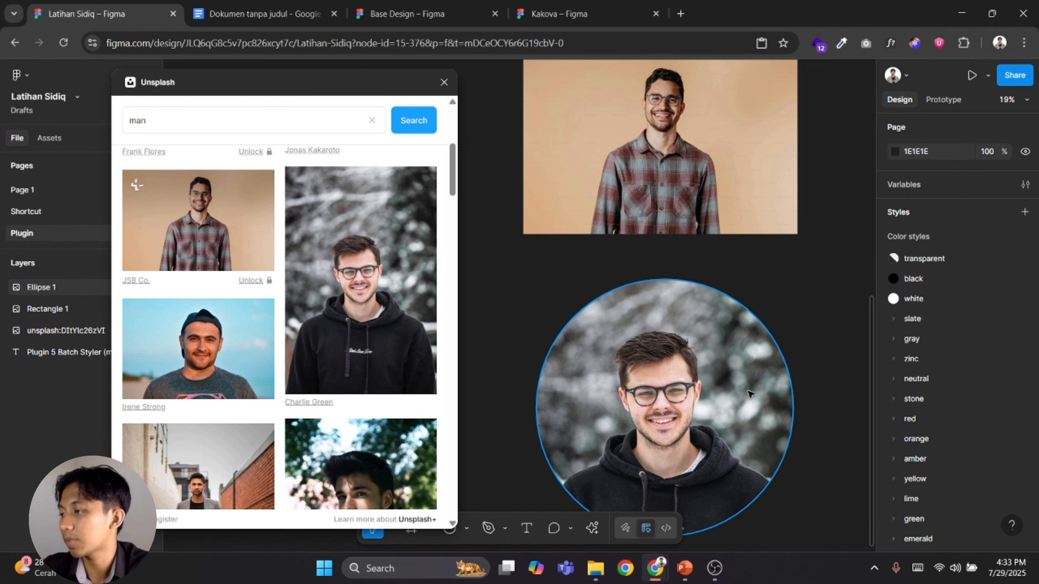
Close the Unsplash plugin and delete the three sample images below the list
scroll(749, 394, down, 1)
scroll(763, 288, down, 3)
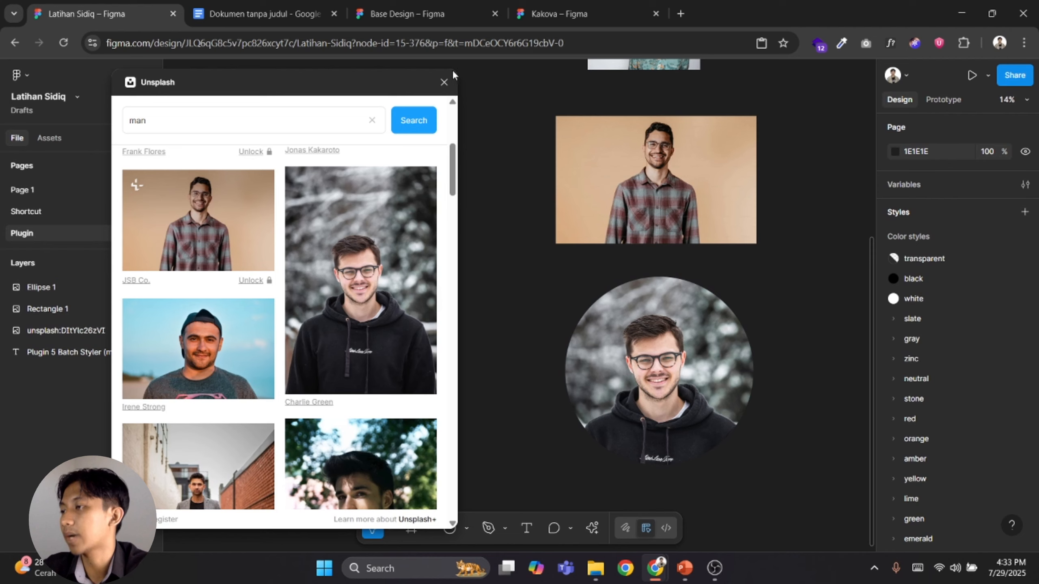
click(444, 82)
scroll(512, 318, down, 2)
drag(459, 174, 741, 464)
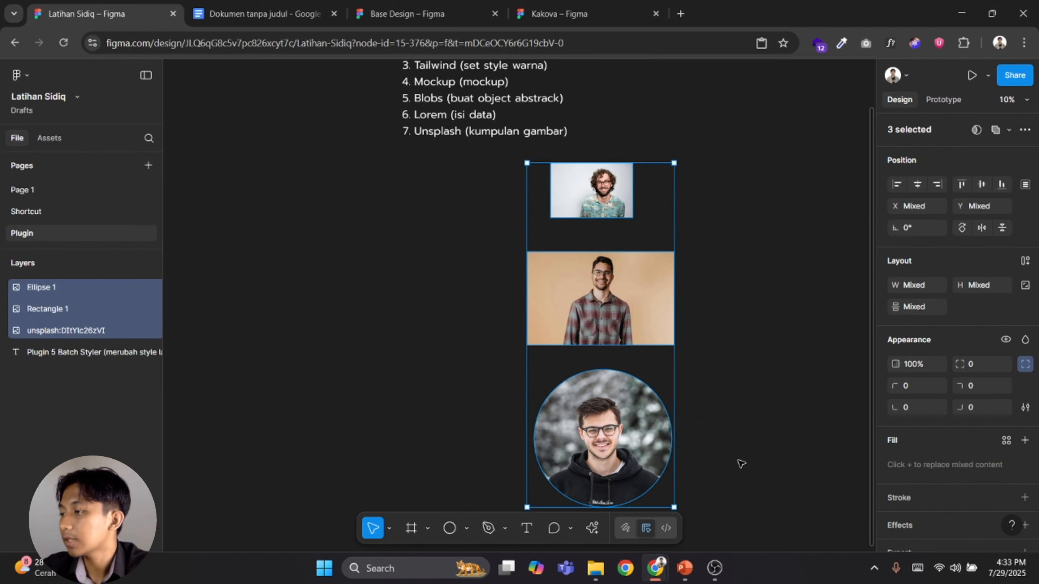
key(Delete)
scroll(558, 371, up, 1)
scroll(481, 243, up, 4)
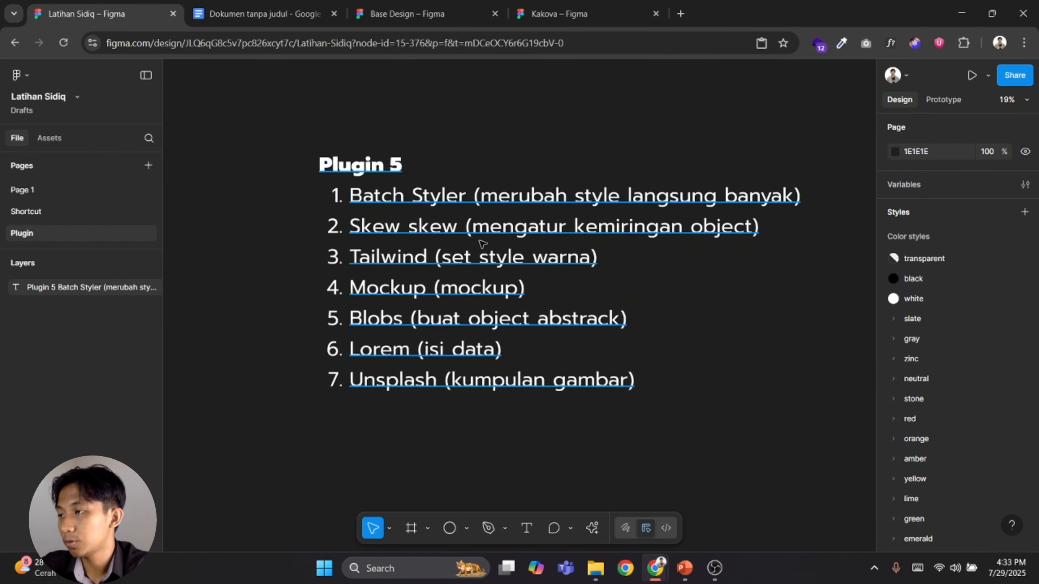
Change the number in the list heading so that it reads "Plugin 7"
scroll(482, 244, up, 1)
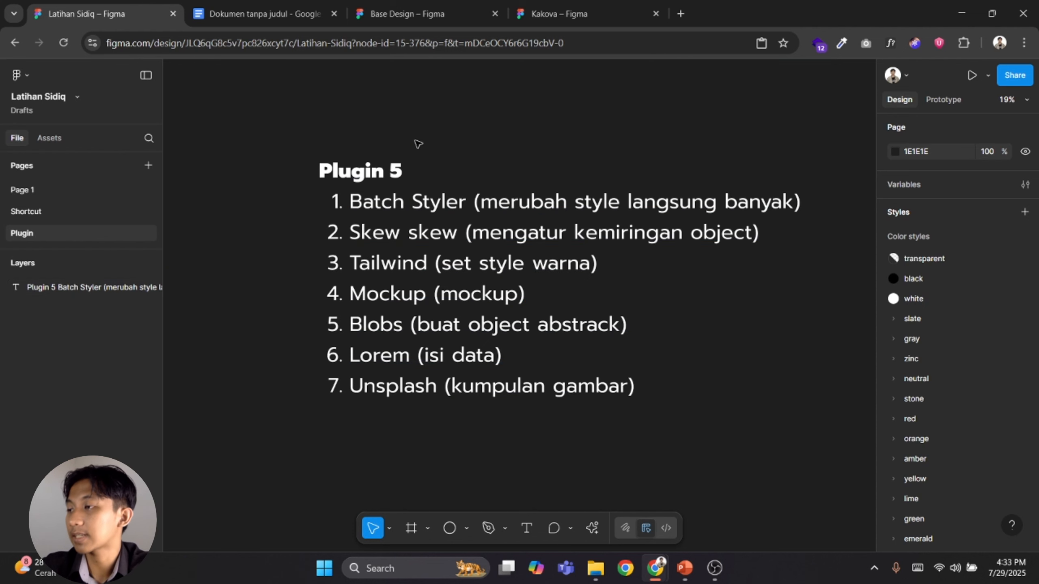
double_click(394, 170)
click(394, 170)
double_click(396, 170)
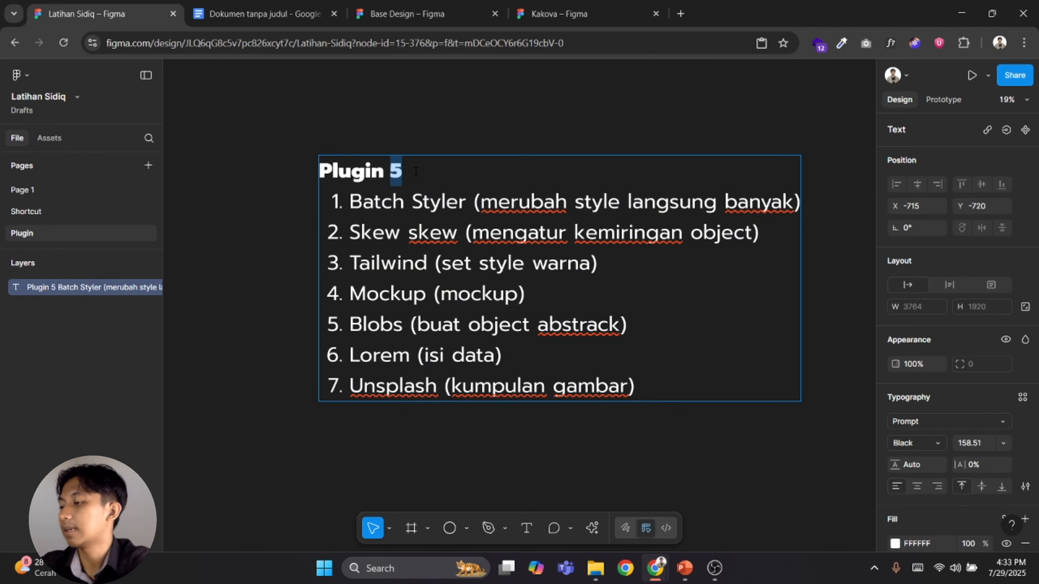
text(7)
click(396, 132)
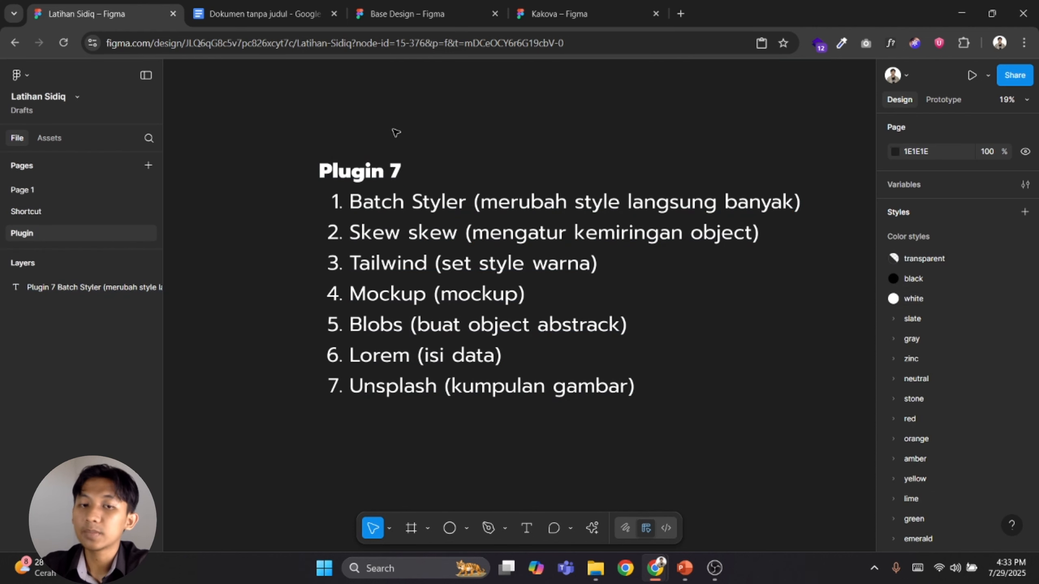